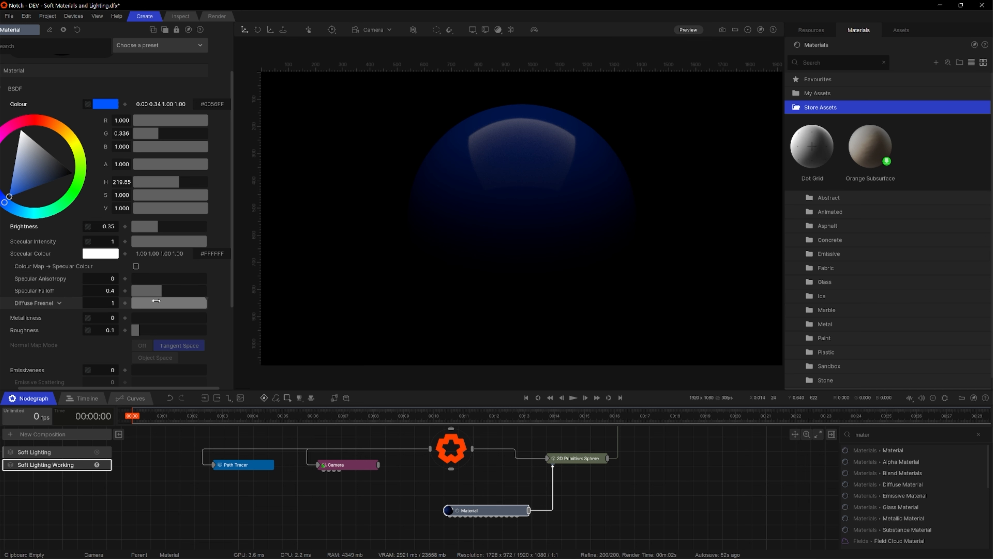
Set the sphere material's specular falloff to 2.
left_click(135, 294)
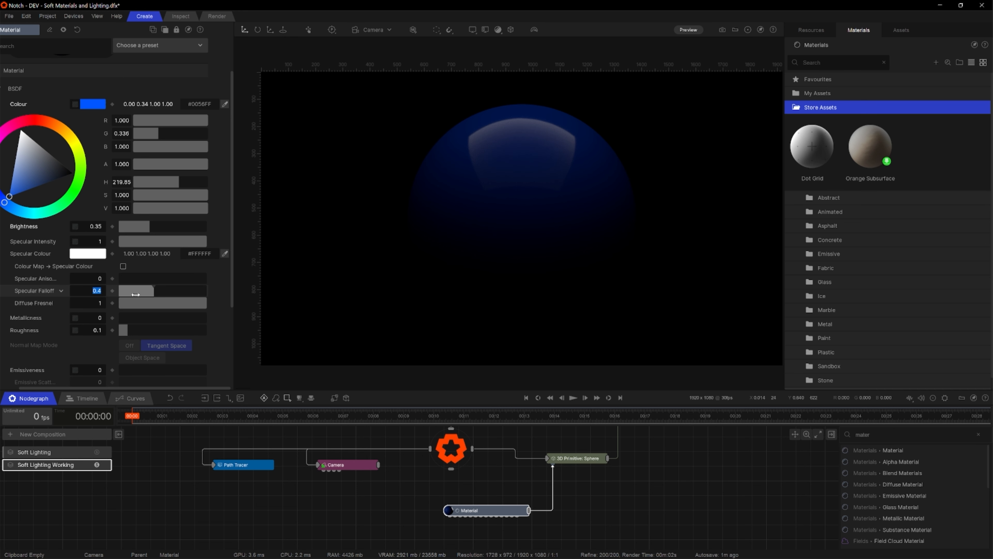
type("2")
key("Return")
Set the area light's brightness to 18 and shrink its scale to about 0.42 in X and 0.92 in Y.
middle_click_drag(632, 465, 606, 491)
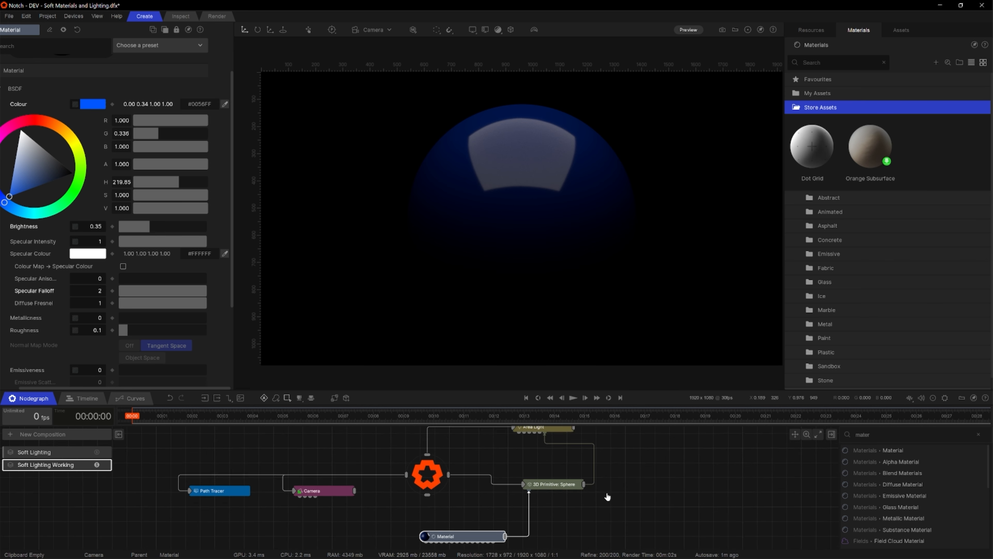
left_click(548, 438)
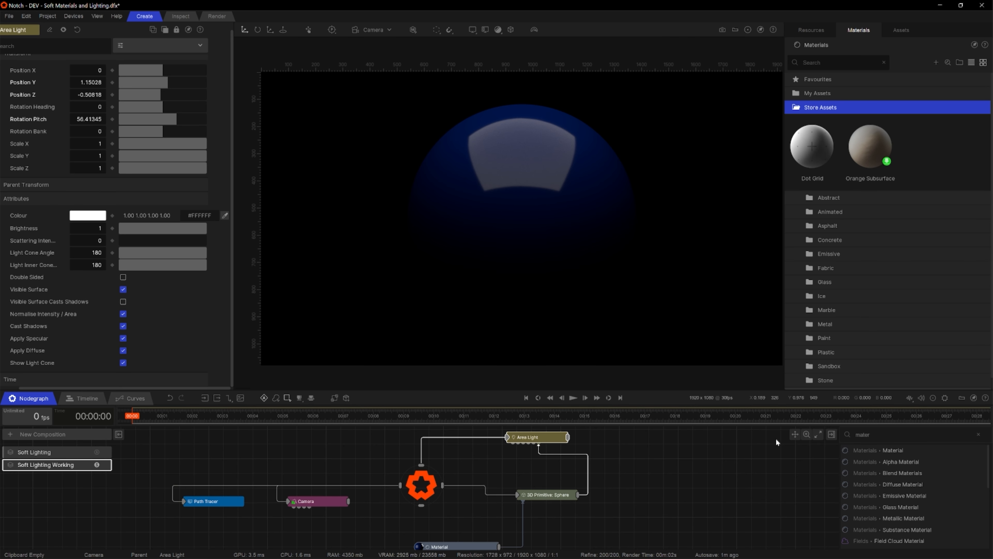
left_click(185, 232)
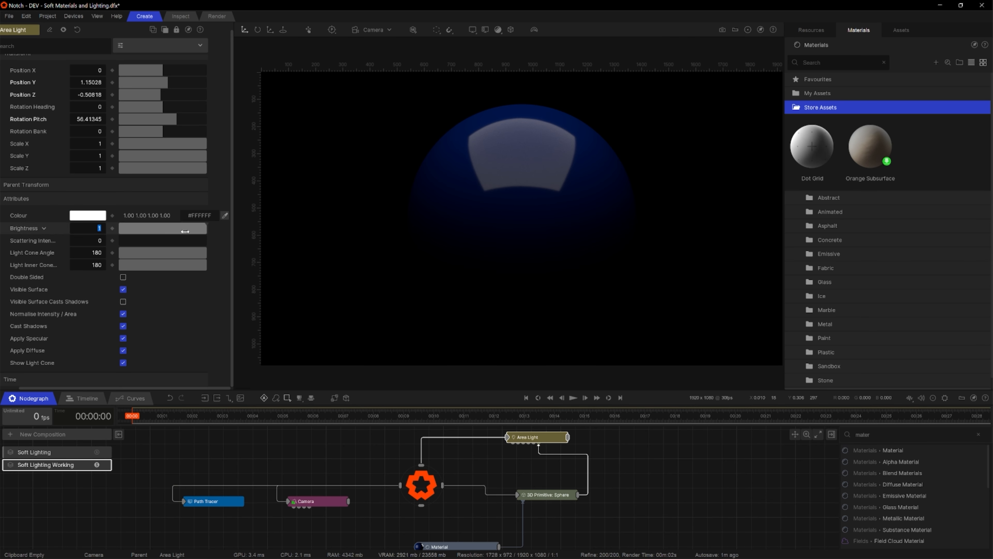
key("Return")
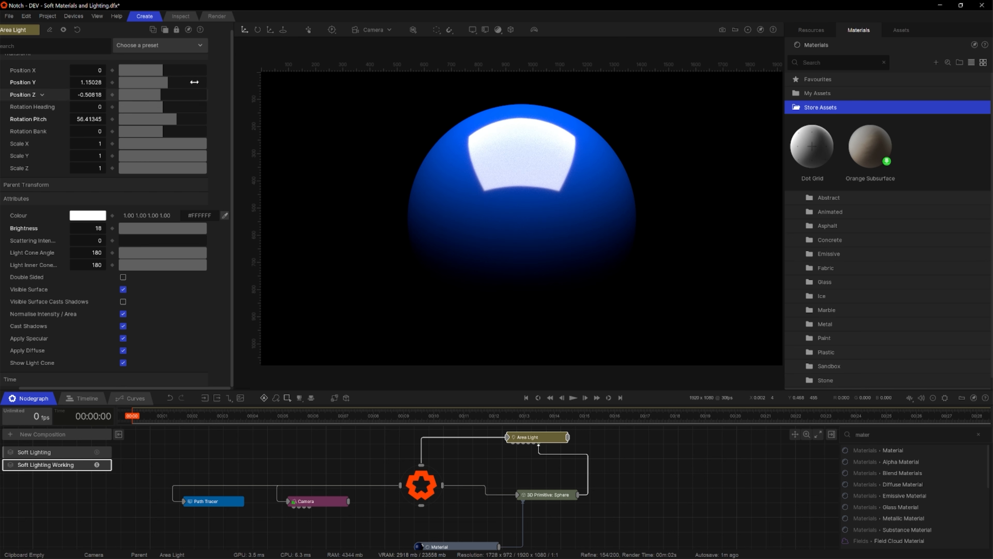
mouse_move(203, 144)
left_mouse_down()
mouse_move(156, 148)
mouse_move(200, 156)
left_mouse_up()
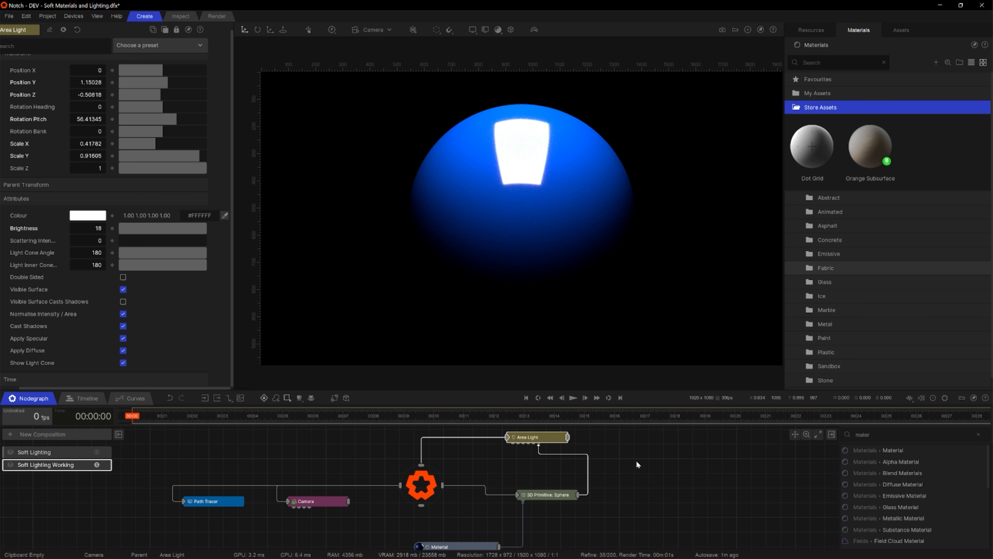
Raise the sphere material's roughness to about 0.58.
middle_click_drag(541, 511, 557, 479)
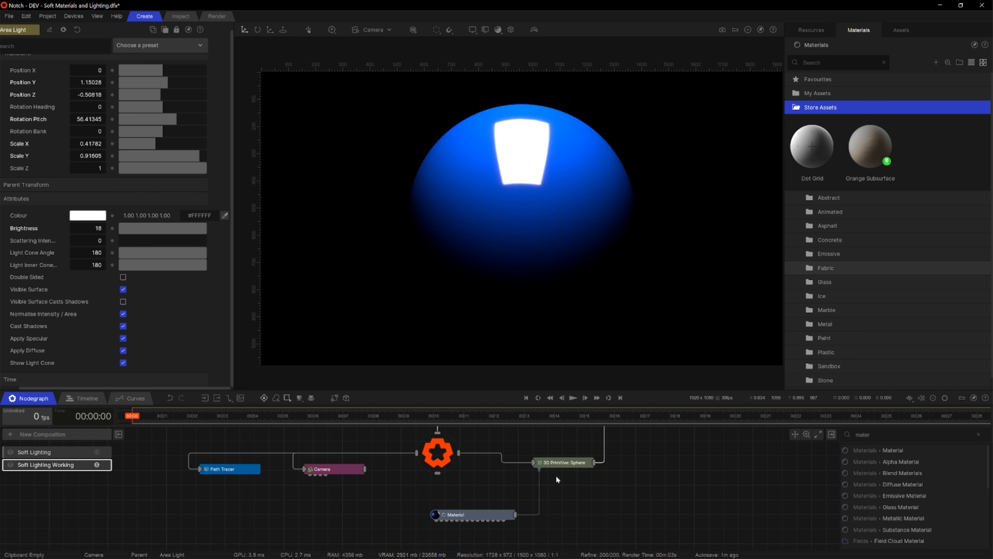
left_click(469, 516)
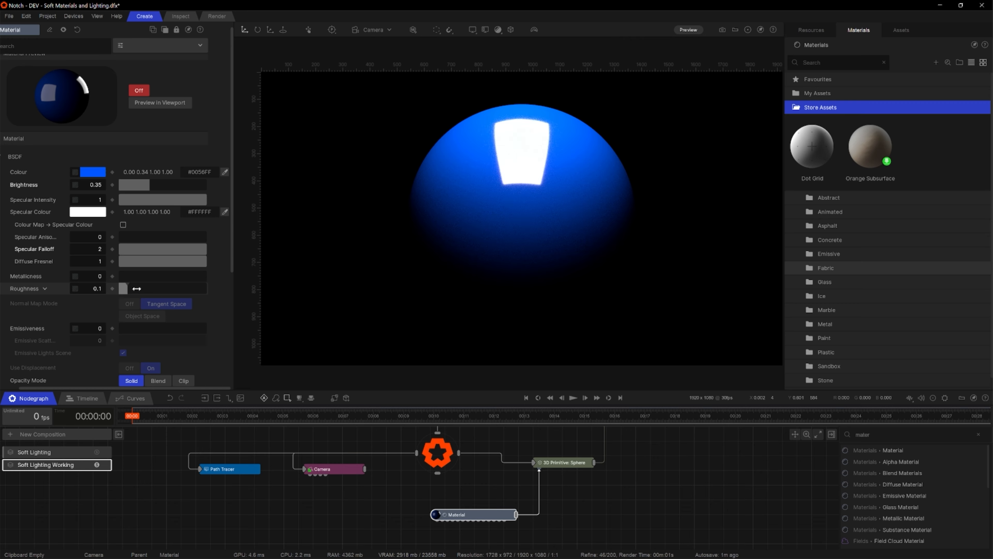
left_click_drag(127, 290, 170, 294)
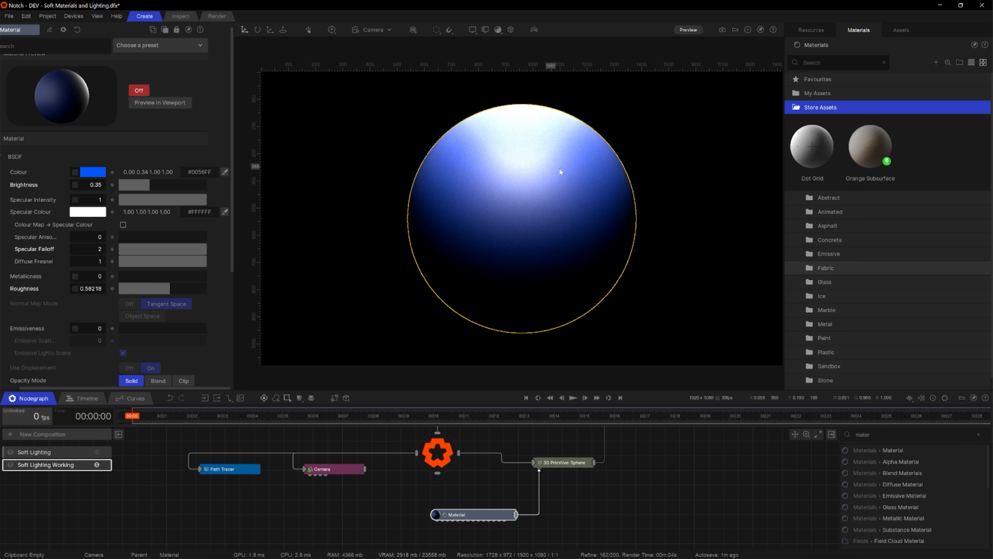
Reduce the area light's brightness to about 17.5 and move it to about Y 1.64, Z -1.03.
middle_click_drag(629, 473, 613, 513)
left_click(532, 448)
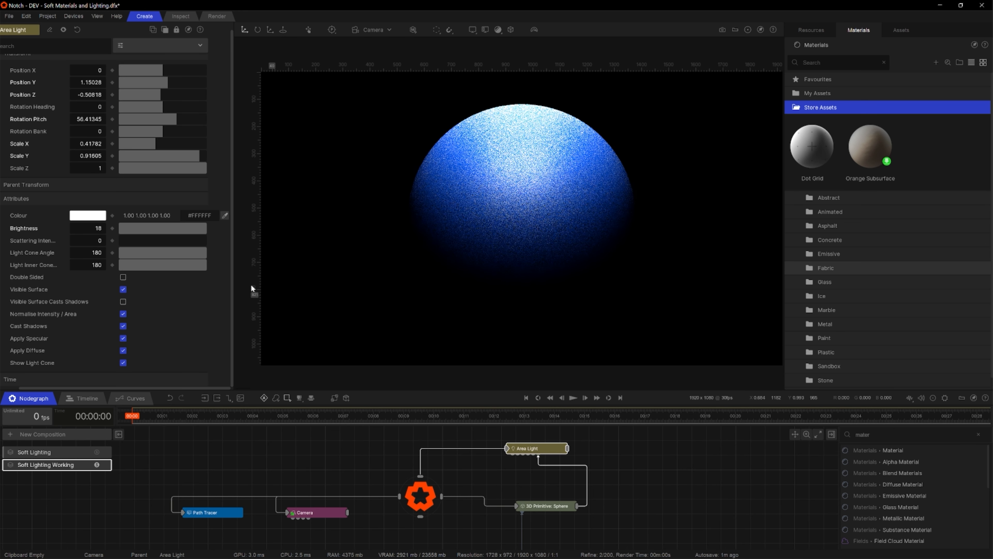
left_click_drag(186, 223, 183, 226)
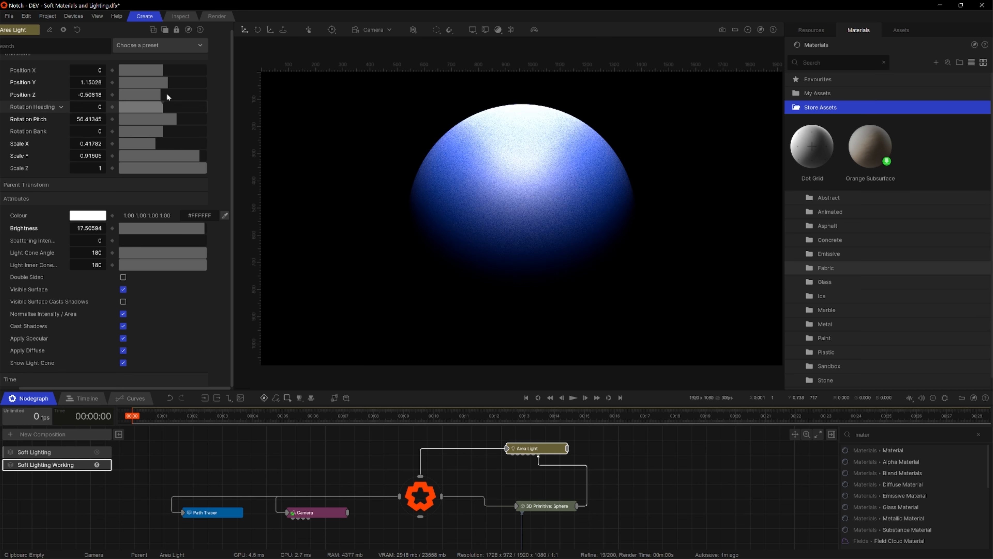
left_click_drag(167, 84, 158, 95)
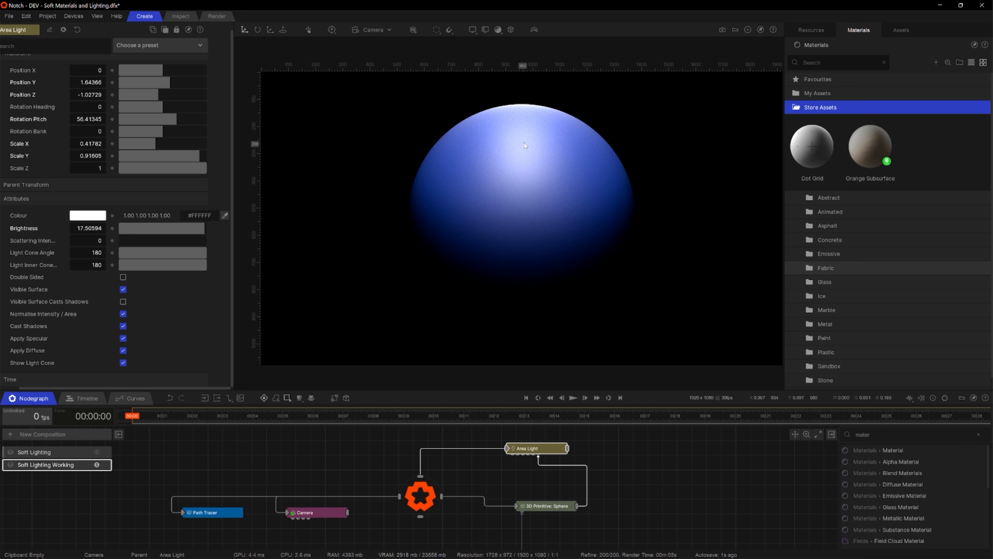
Duplicate the Area Light node and place the copy between the original light and the sphere node.
middle_click_drag(585, 508, 570, 502)
left_click(510, 444)
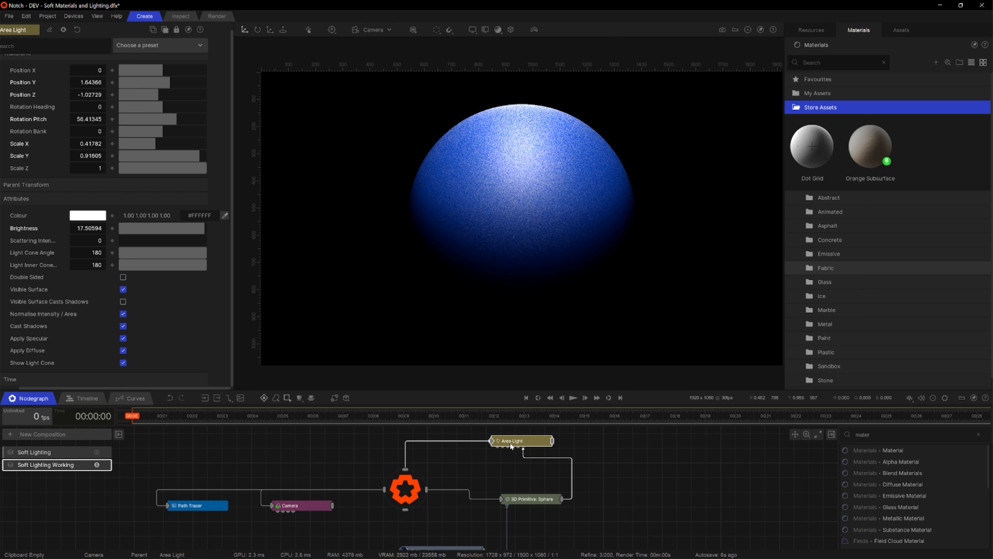
key("ctrl+c")
key("ctrl+v")
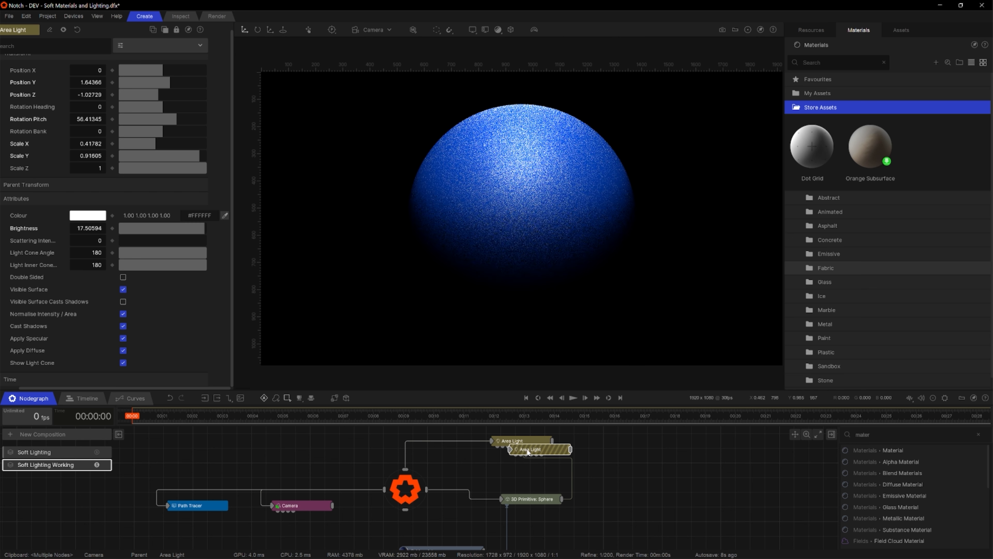
left_click_drag(536, 452, 549, 530)
mouse_move(610, 529)
middle_mouse_down()
mouse_move(594, 504)
mouse_move(568, 536)
middle_mouse_up()
left_click_drag(520, 536, 488, 476)
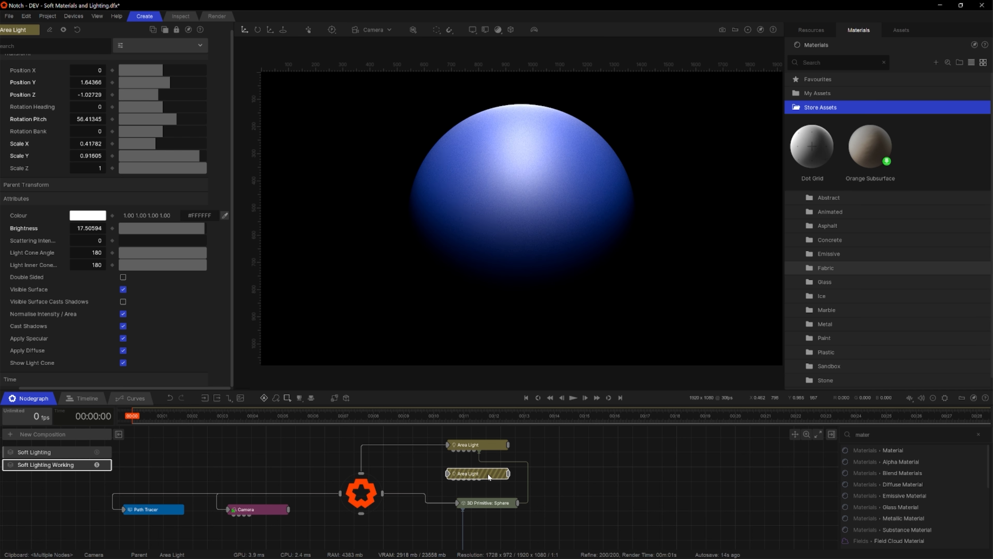
Connect the copied light to the root and target it at the sphere, then lower it to about Y -2.26.
key("r")
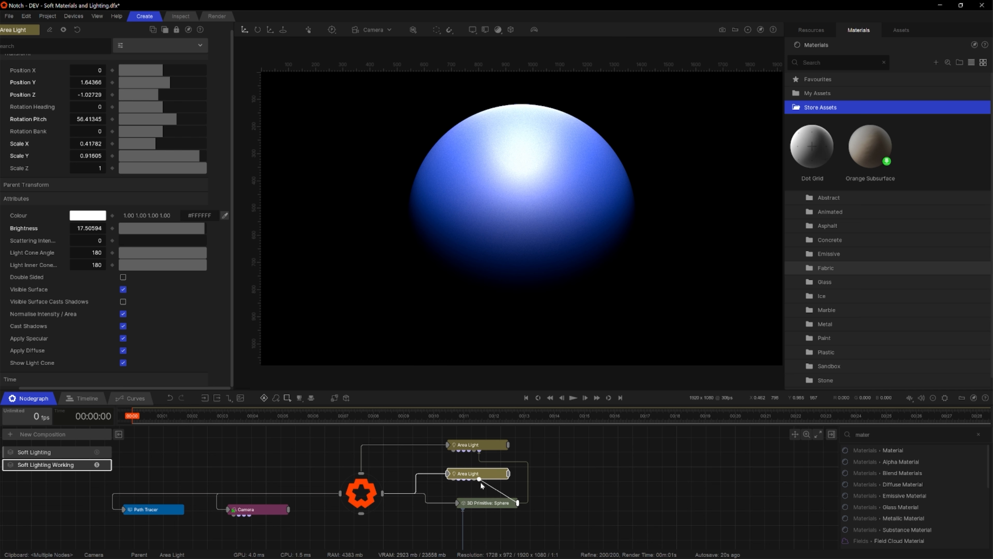
left_click_drag(480, 482, 481, 481)
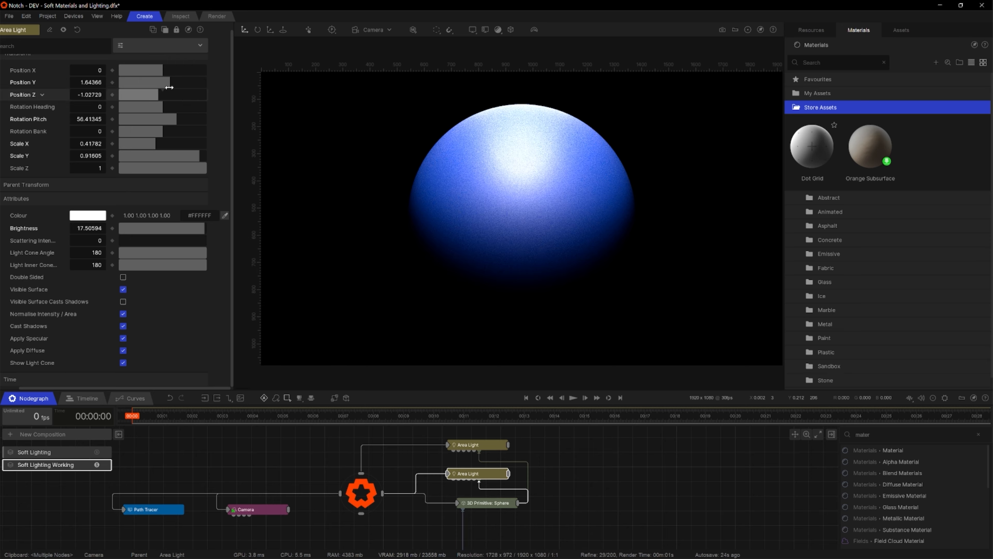
mouse_move(169, 85)
left_mouse_down()
mouse_move(145, 85)
mouse_move(161, 87)
mouse_move(147, 88)
mouse_move(153, 94)
left_mouse_up()
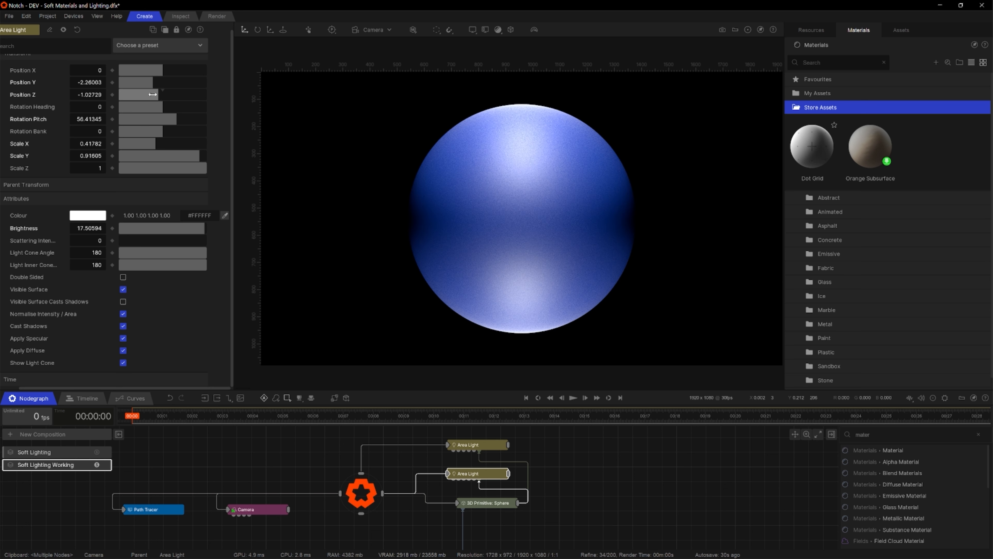
Reshape the lower light into a wide strip scaled about 1.84 in X and 0.19 in Y, with brightness about 7.6.
key("c")
middle_click_drag(565, 232, 575, 274)
scroll(570, 309, "up", 3)
left_click(269, 31)
left_click_drag(592, 314, 666, 295)
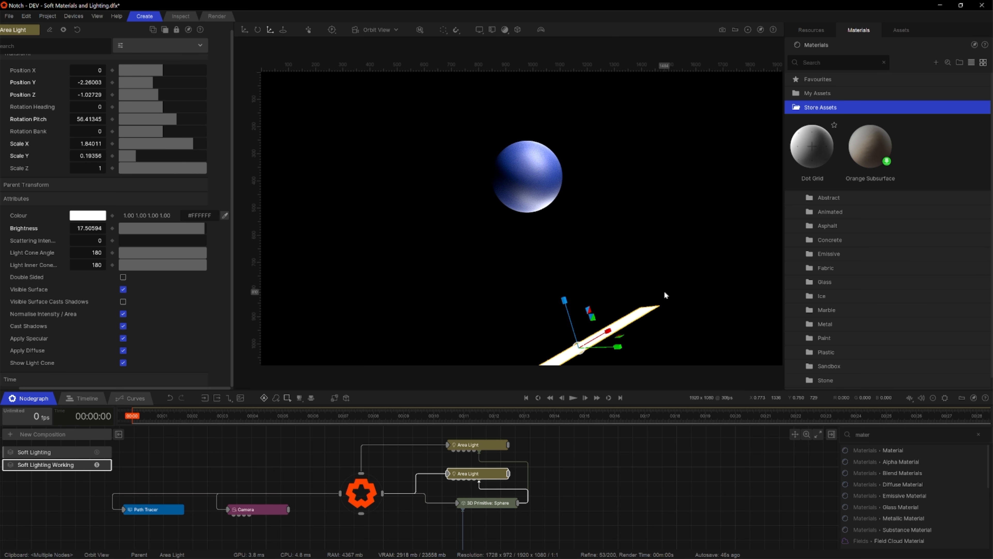
key("c")
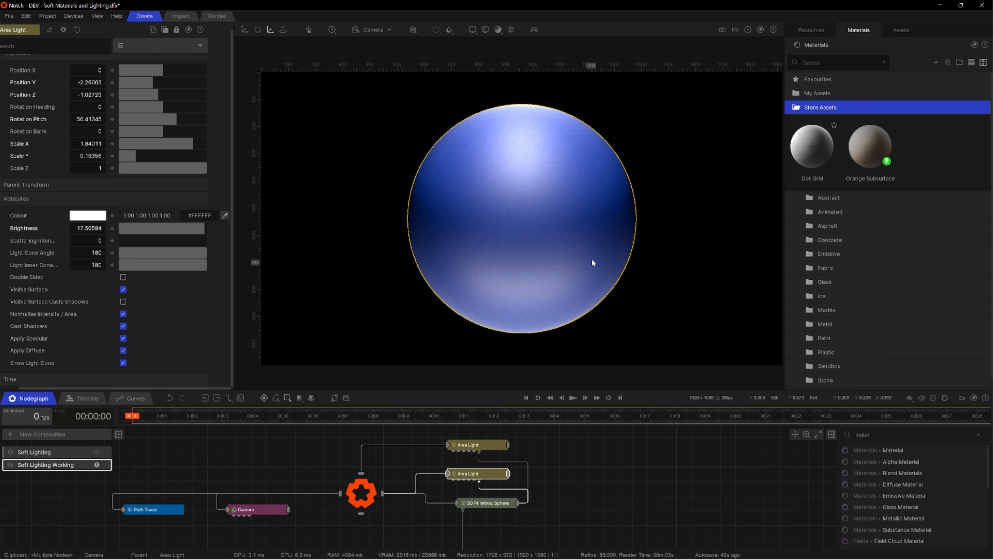
left_click_drag(200, 228, 156, 224)
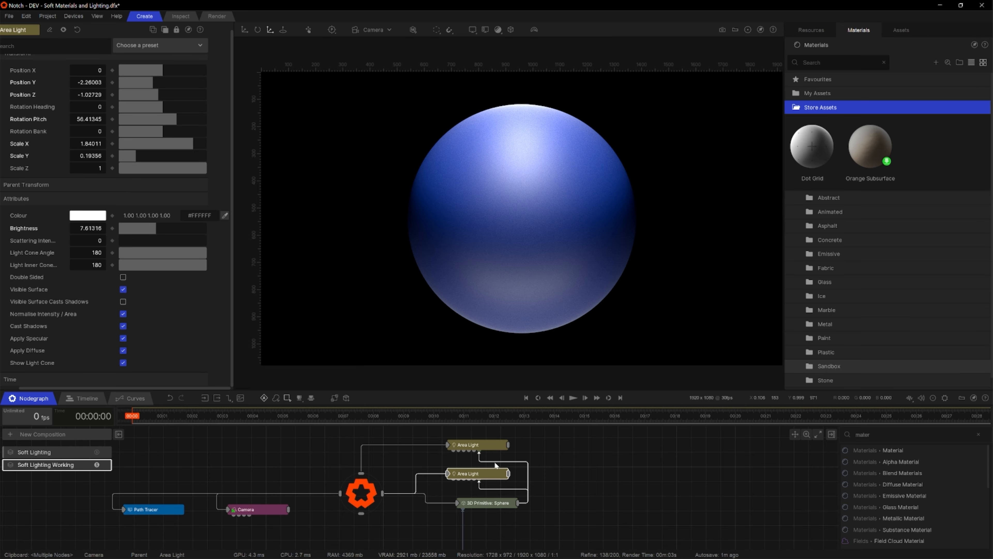
Paste a third Area Light node and place it beside the two existing lights.
left_click(594, 471)
middle_click_drag(595, 471, 645, 490)
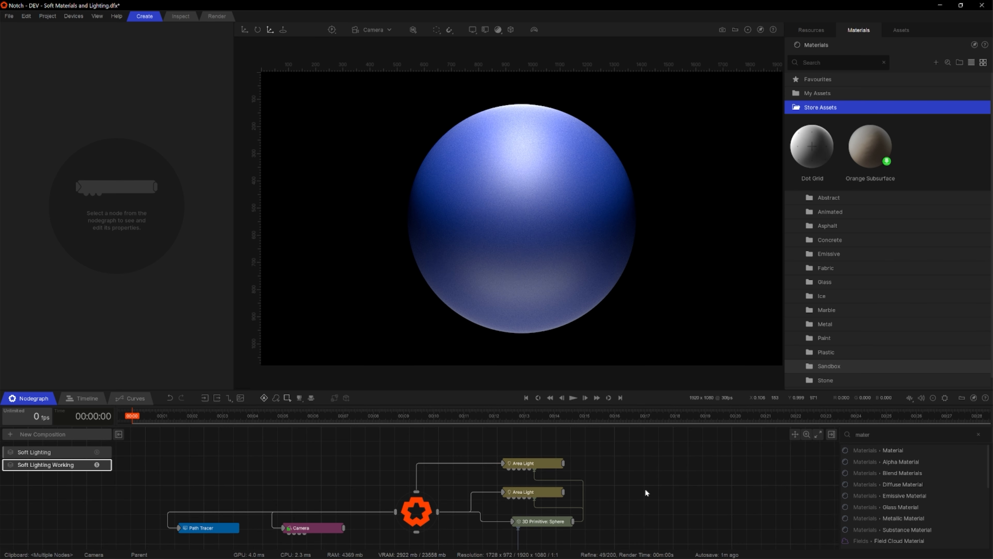
left_click(555, 464)
key("ctrl+v")
left_click_drag(570, 484, 450, 480)
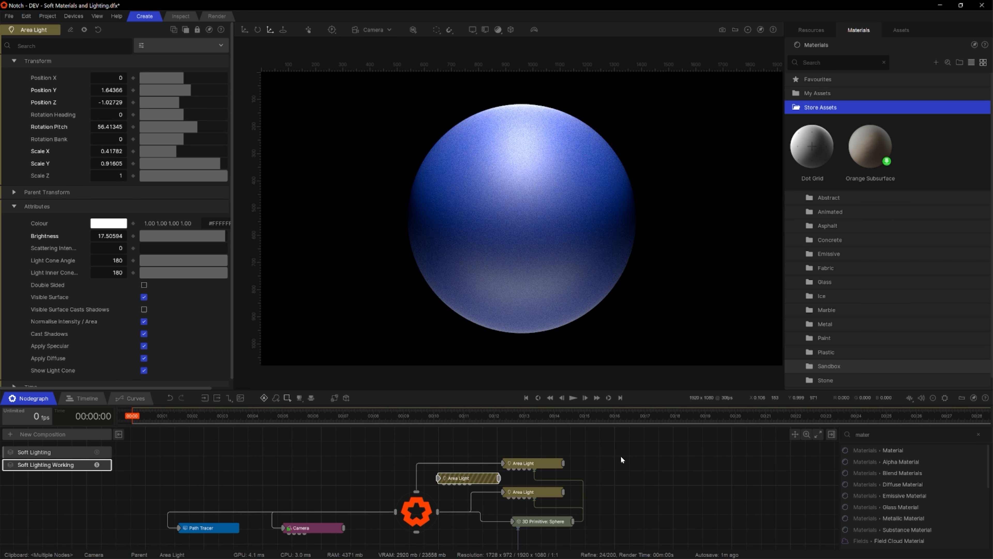
Move the existing light and sphere nodes aside, then connect the third light to the root and target it at the sphere.
left_click_drag(563, 514, 563, 515)
left_click_drag(548, 464, 604, 469)
left_click(513, 486)
left_click_drag(482, 478, 520, 485)
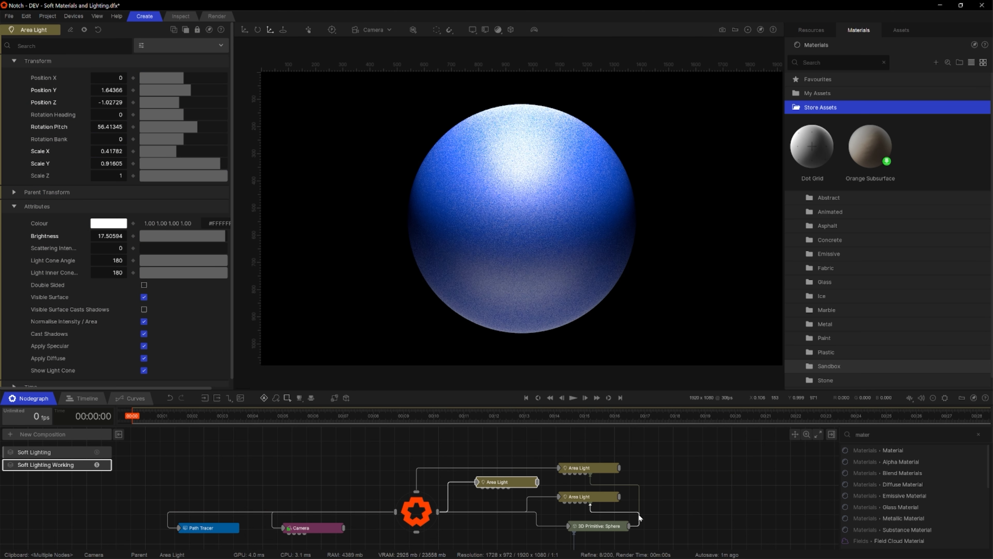
left_click_drag(628, 524, 511, 489)
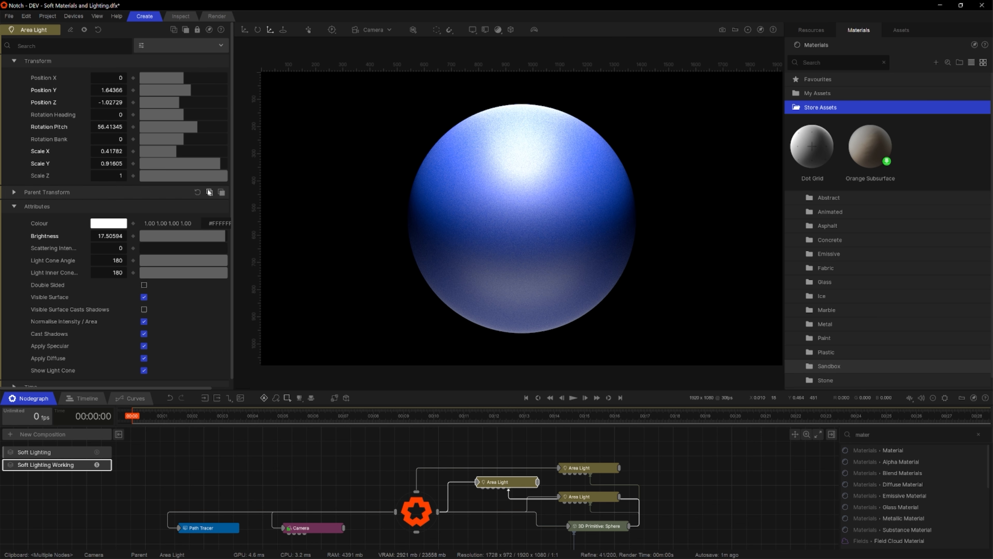
Move the third light to about X -1.88, Y 0.21 and colour it purple with a hue of about 288.
left_click_drag(191, 90, 182, 91)
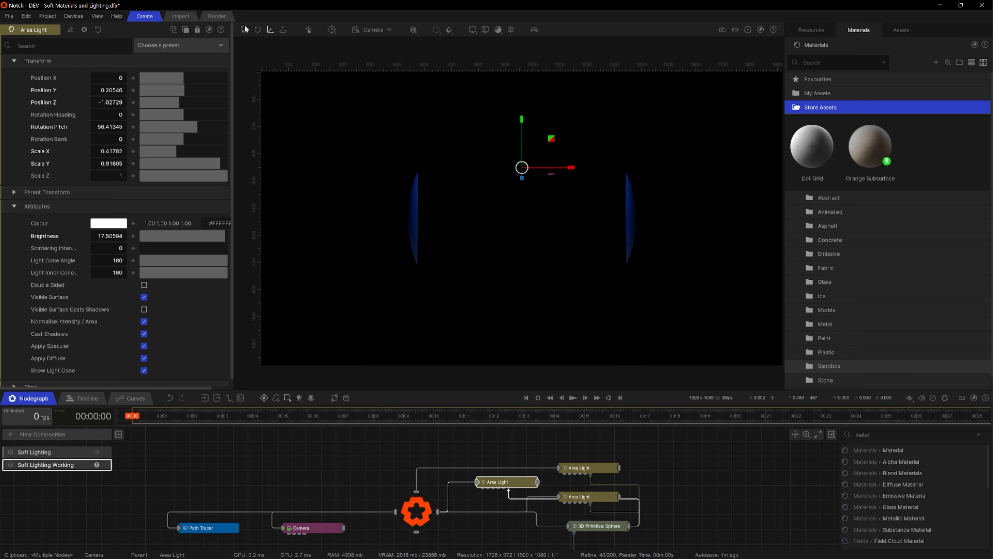
left_click_drag(566, 167, 259, 160)
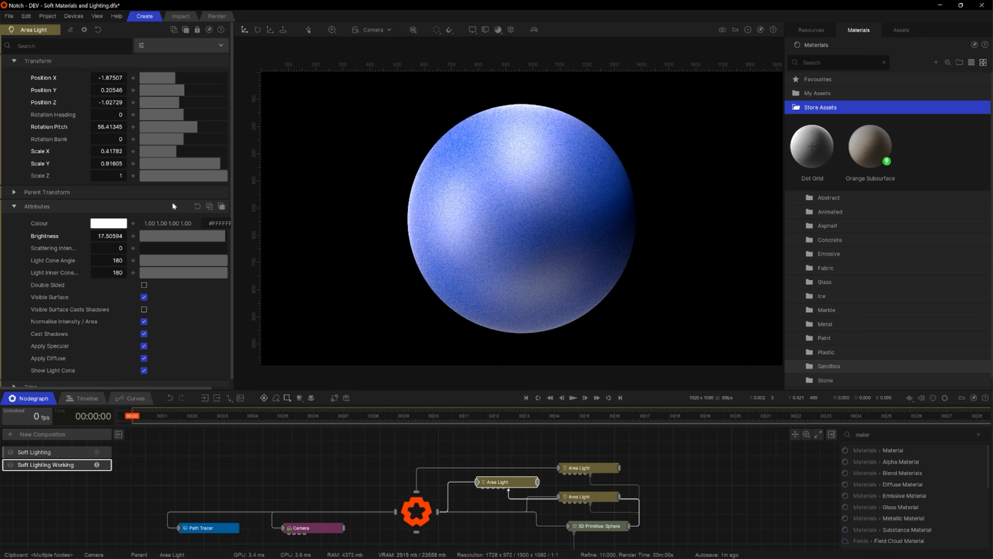
left_click(116, 224)
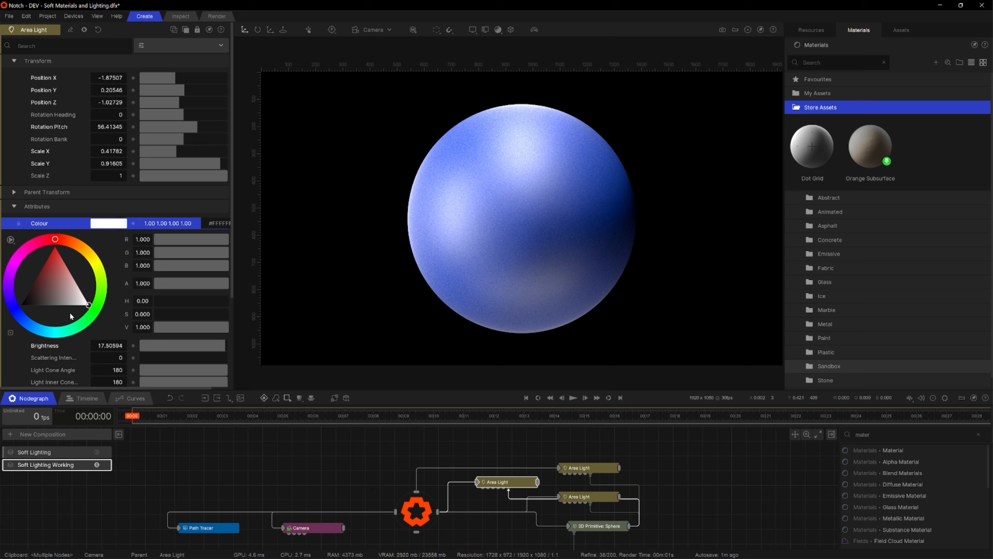
left_click(19, 267)
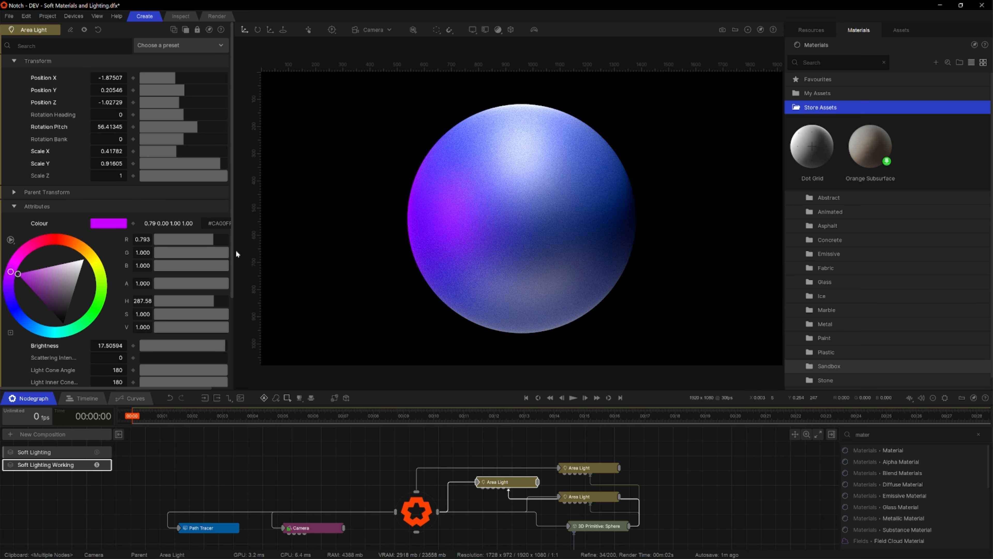
Reposition the purple light to about Y 1.54, Z -1.23 and lower its brightness to about 16.5.
left_click_drag(184, 88, 175, 101)
left_click_drag(176, 101, 178, 101)
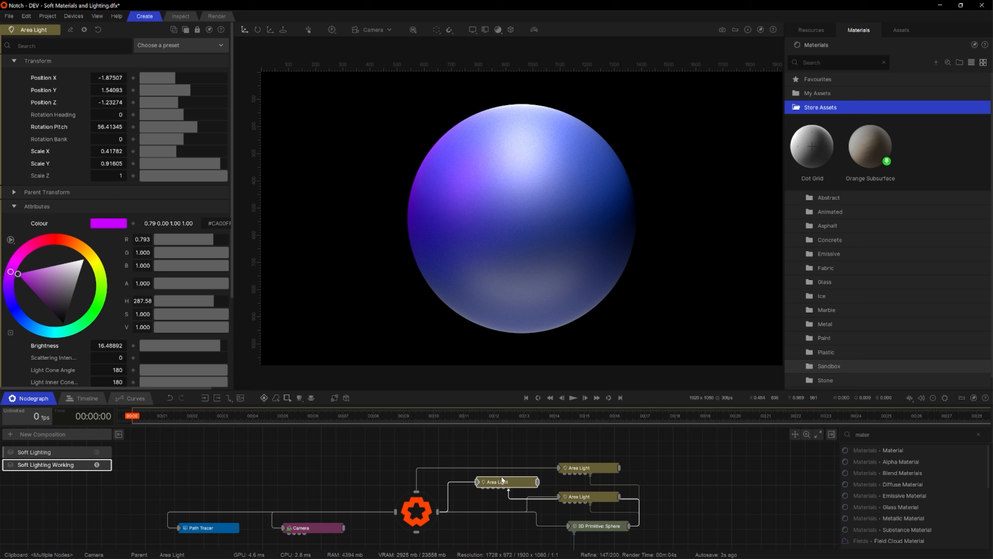
Duplicate the purple light, place the copy beside the other lights and target it at the sphere.
left_click(501, 480)
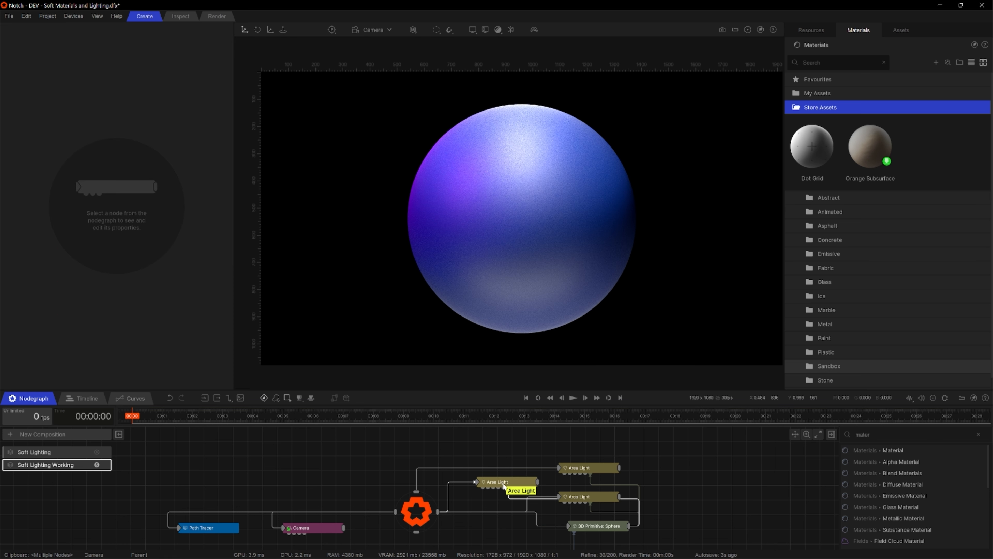
key("ctrl+d")
left_click_drag(520, 491, 672, 484)
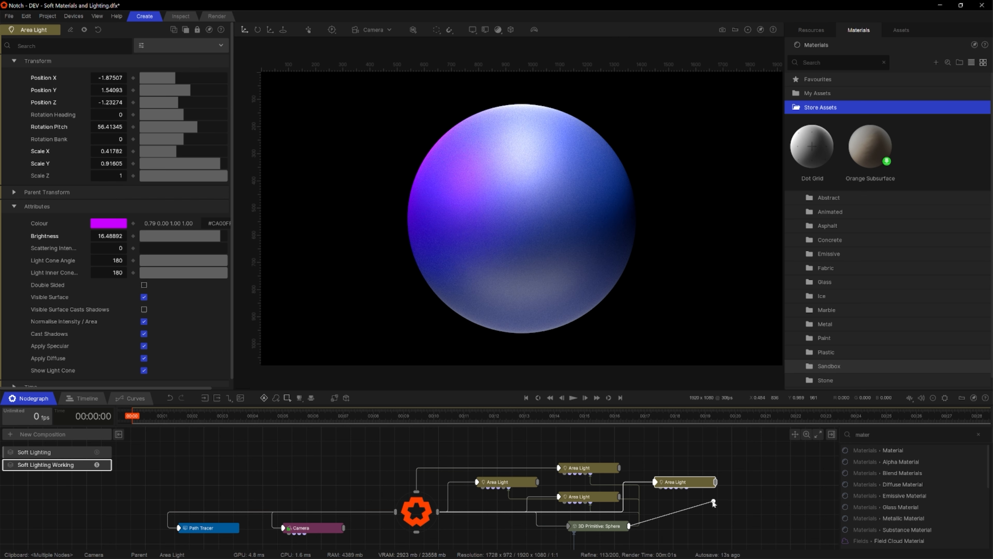
left_click_drag(691, 489, 691, 489)
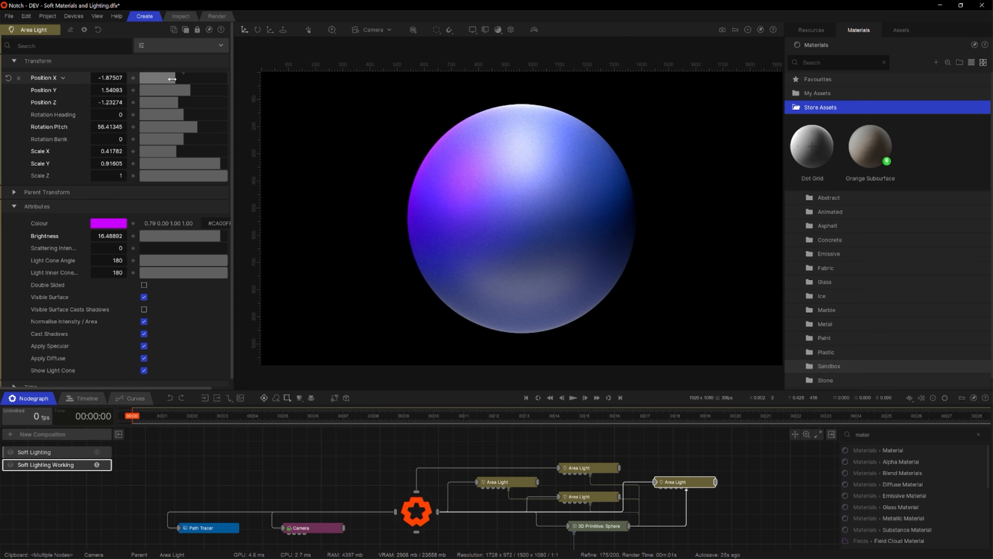
Move the fourth light to the sphere's opposite side at about X 1.64 and colour it orange-red with a hue of about 9.
left_click_drag(172, 79, 191, 79)
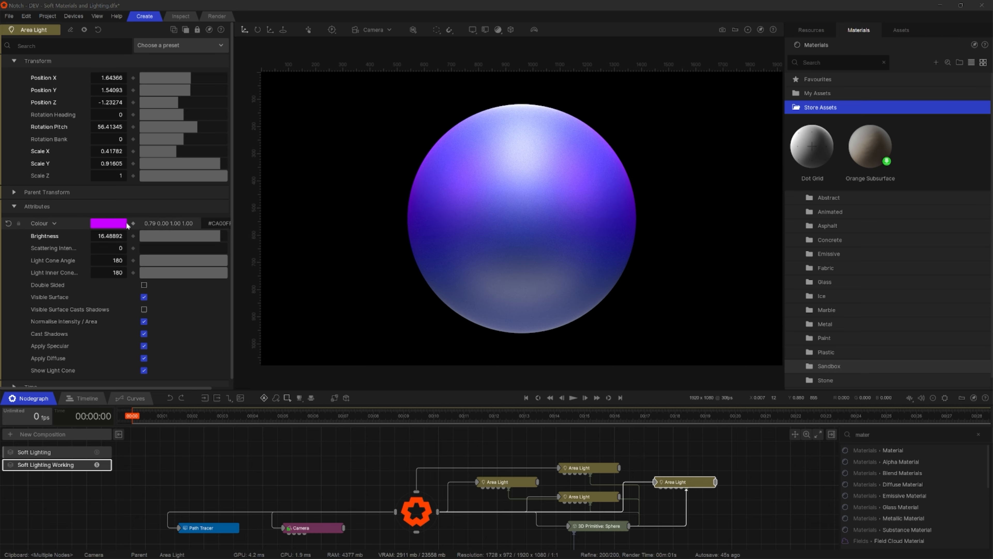
left_click(109, 227)
left_click(67, 245)
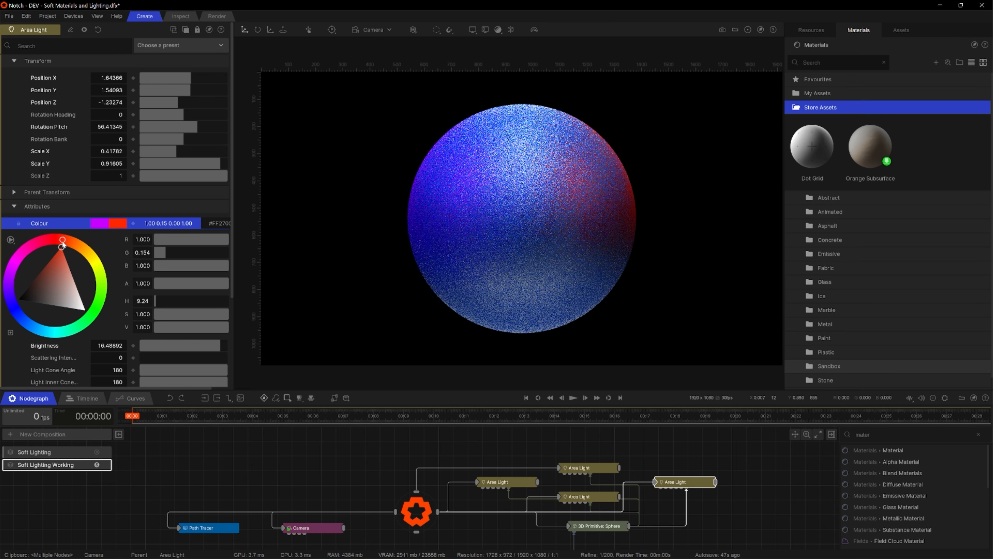
Shift the orange-red light's hue to about 9.8 and move it to about X 2.47, Y 2.26, Z -1.34.
left_click_drag(65, 244, 62, 245)
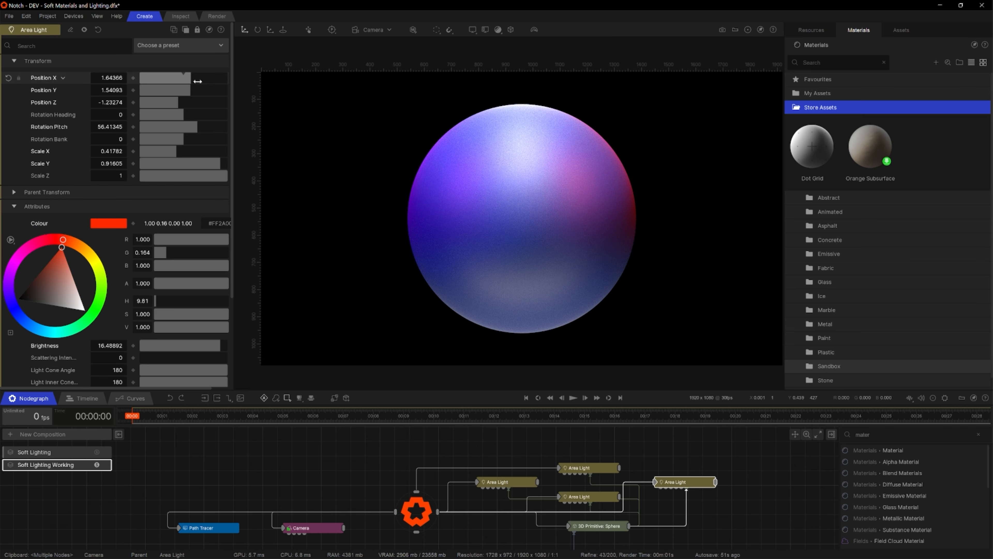
left_click_drag(178, 103, 194, 82)
left_click_drag(191, 92, 196, 93)
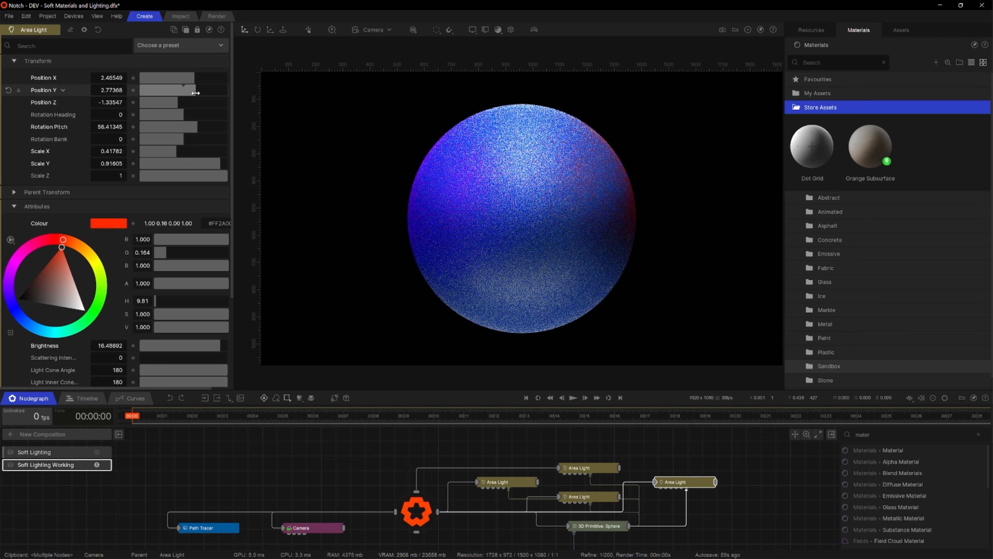
left_click_drag(196, 93, 194, 93)
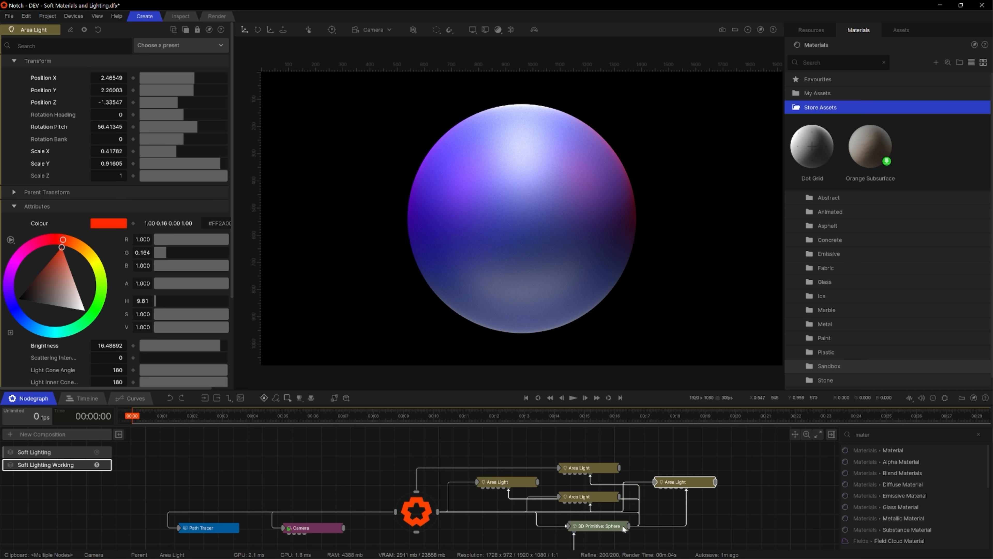
Move the white light below the sphere to about Z -0.21 and colour it pale blue with a hue of about 199.
left_click(602, 500)
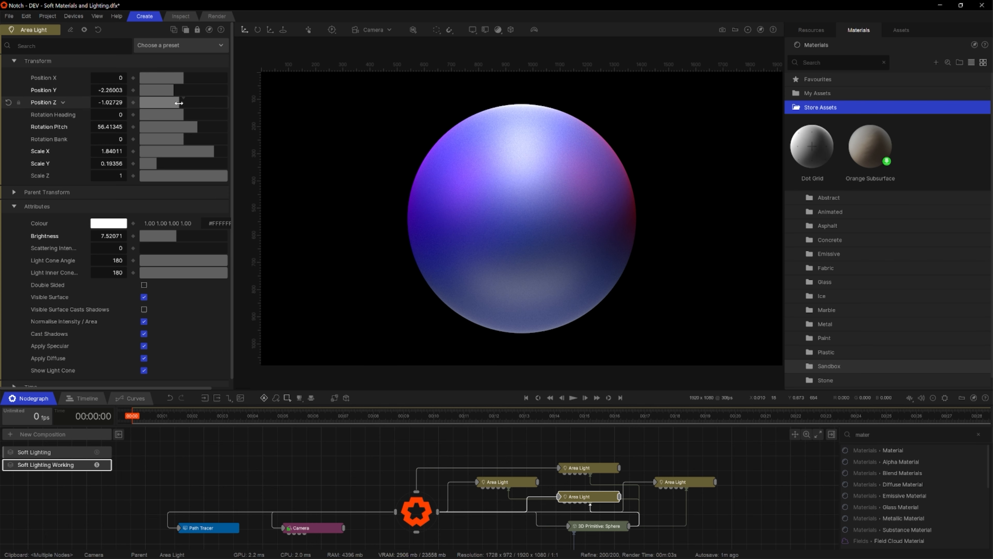
left_click_drag(178, 103, 182, 103)
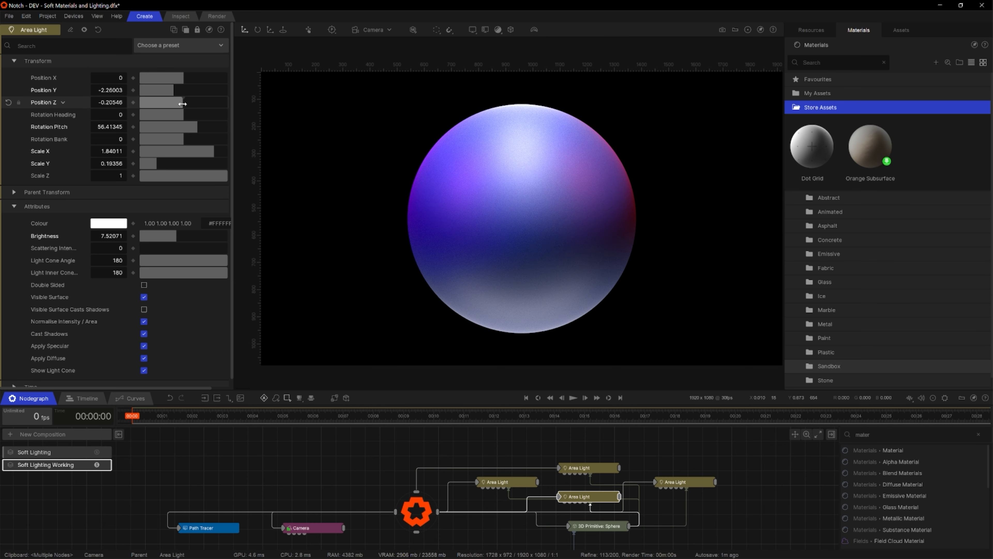
left_click(116, 225)
left_click(40, 330)
left_click_drag(45, 279, 36, 278)
Reshape the pale blue light into a long thin strip with Scale X about 2.03 and Scale Y about 0.04.
key("c")
left_click_drag(558, 305, 620, 291, "alt")
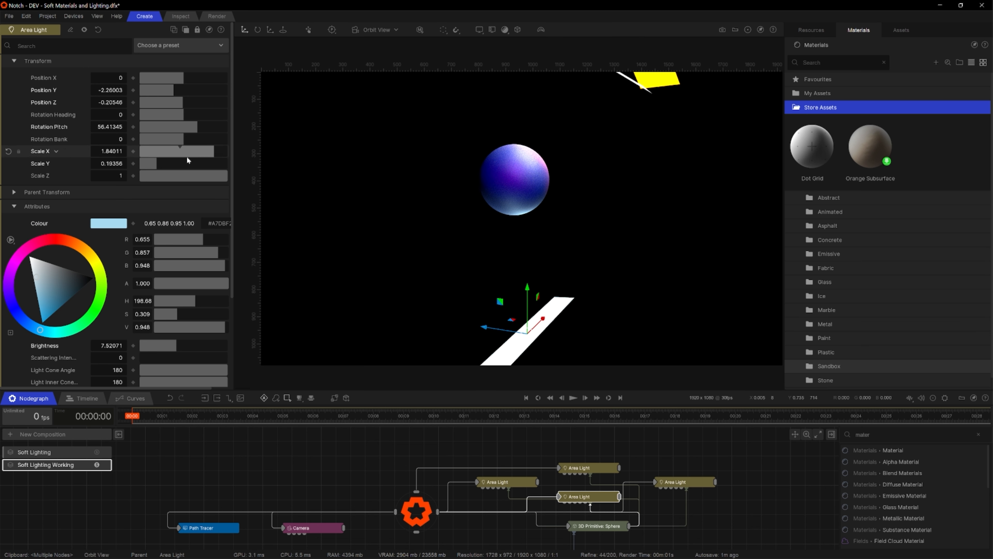
left_click_drag(159, 164, 144, 165)
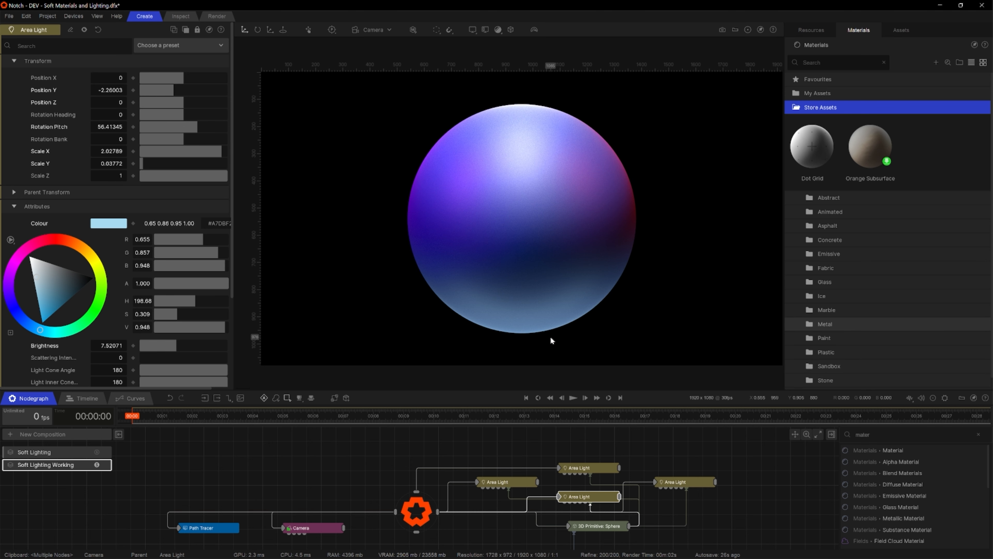
Add a 3D cylinder primitive to the scene with the sphere.
key("c")
left_click_drag(602, 271, 474, 264, "alt")
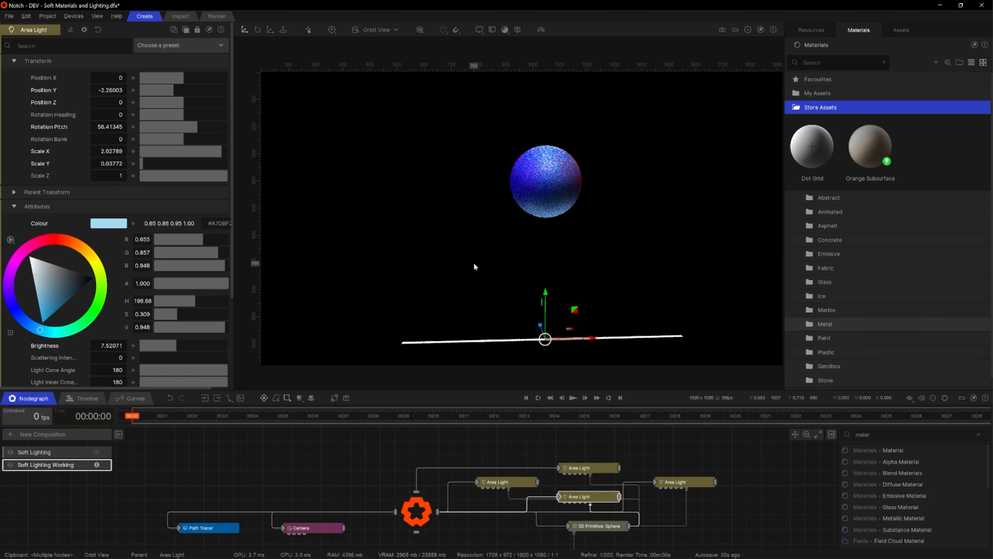
middle_click_drag(586, 187, 587, 244, "alt")
scroll(587, 246, "up", 5)
middle_click_drag(640, 315, 587, 284, "alt")
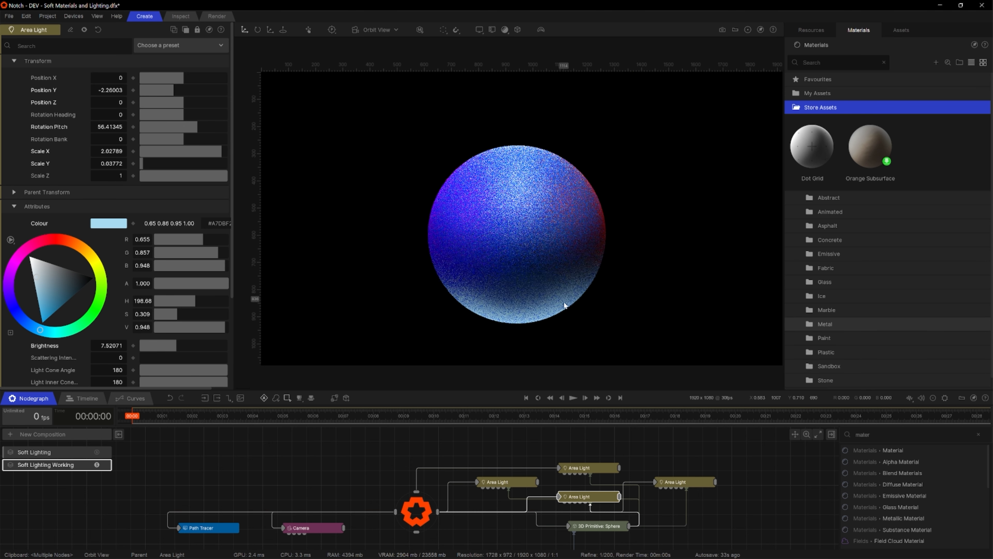
key("BackSpace")
key("BackSpace")
key("BackSpace")
key("BackSpace")
key("BackSpace")
type("cy")
left_click(877, 450)
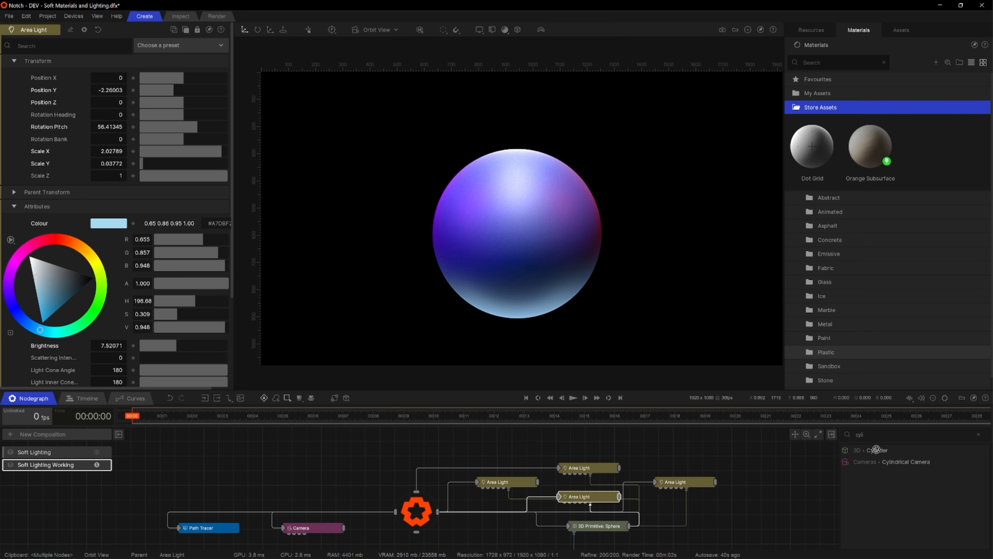
Raise the cylinder to about Y 0.18 and rotate it onto its side with a bank of -90.
left_click_drag(517, 187, 516, 157)
left_click(258, 30)
left_click_drag(543, 214, 604, 253)
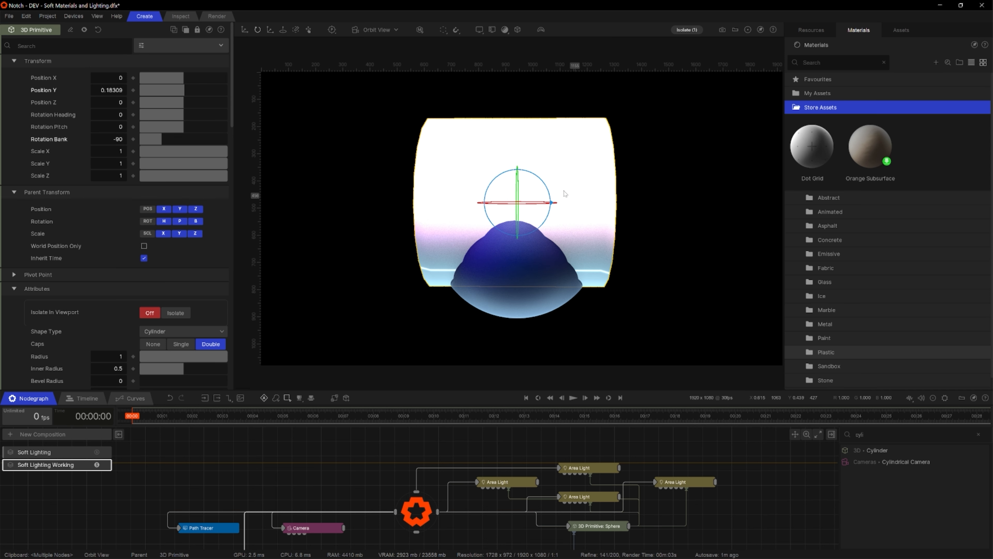
Give the cylinder a custom pivot at its lower side, Pivot Position X 0.5, and enable Dynamic Update.
left_click(112, 274)
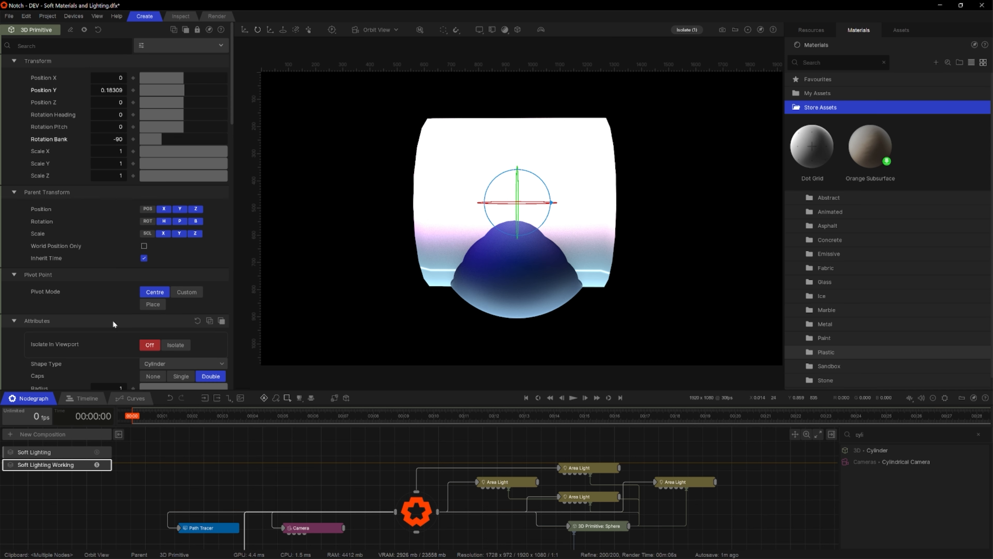
left_click(186, 292)
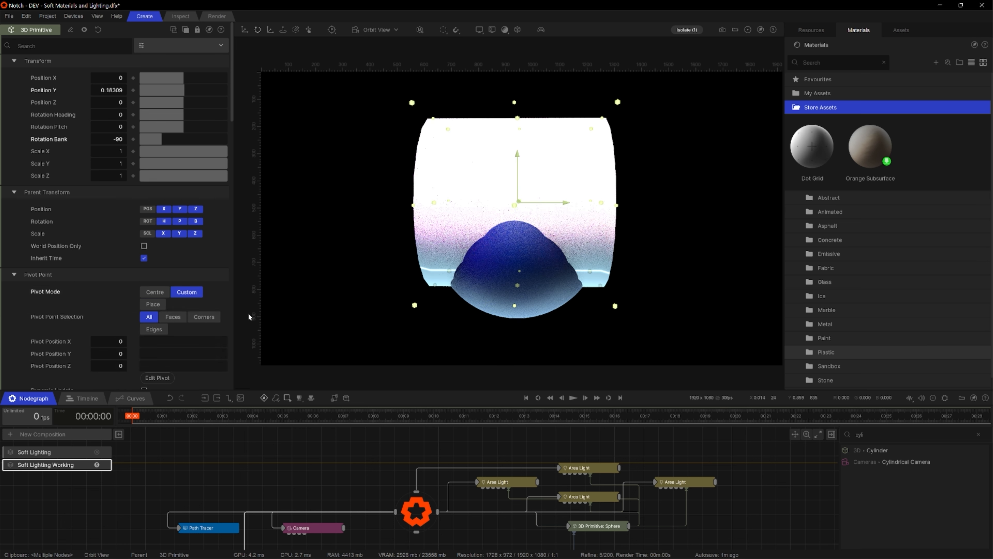
left_click(517, 285)
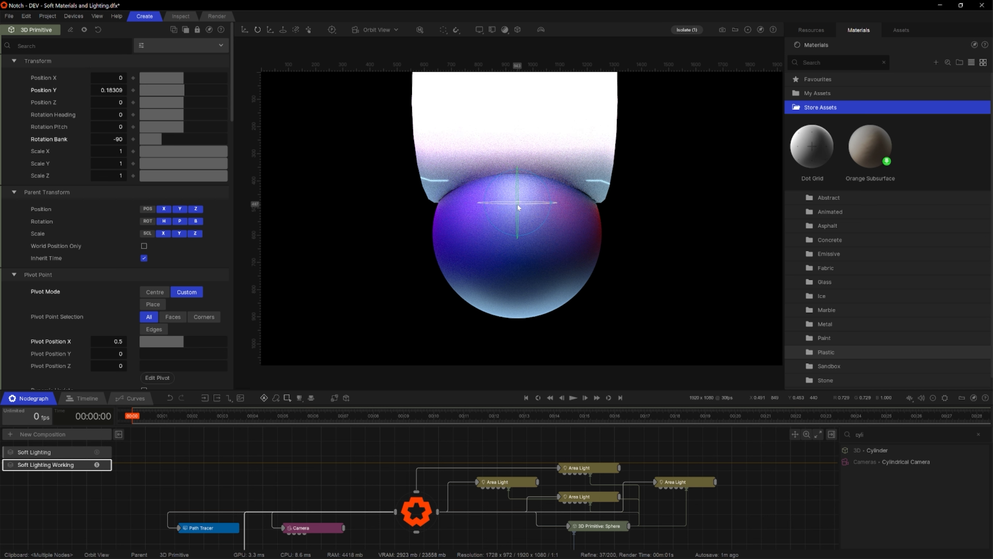
scroll(187, 290, "down", 2)
scroll(190, 289, "down", 4)
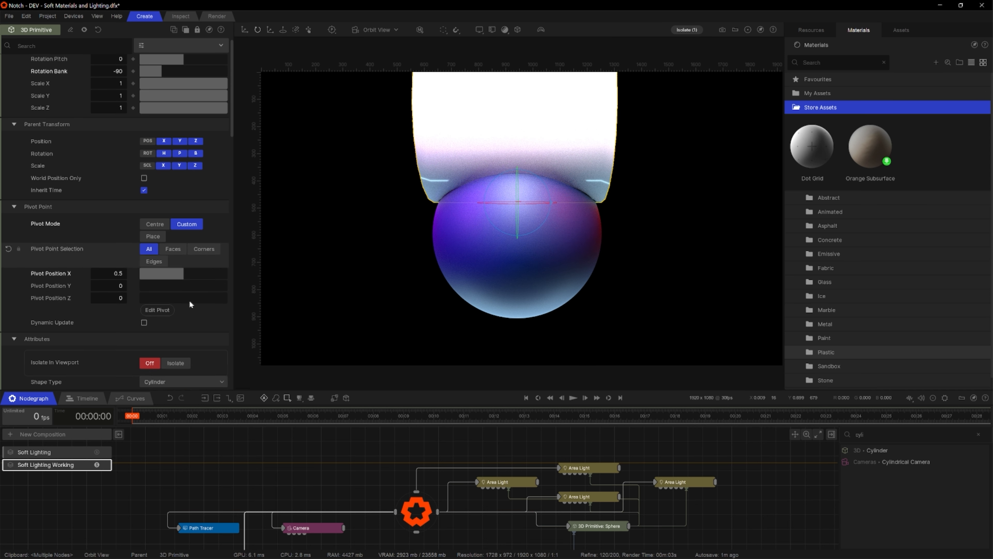
left_click(143, 323)
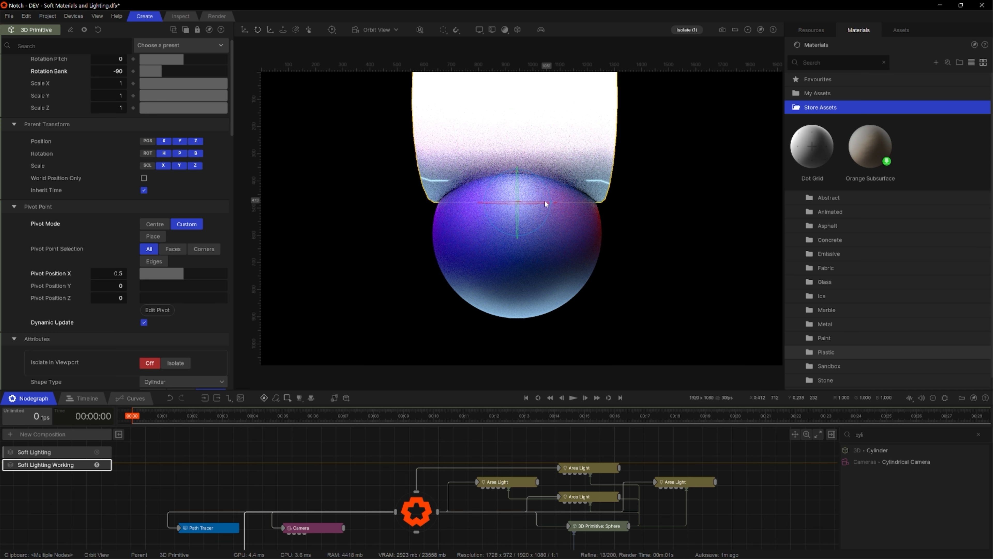
Reshape the cylinder into a slim rod with Size Y about 1.43 and a radius of about 0.18.
scroll(162, 188, "up", 5)
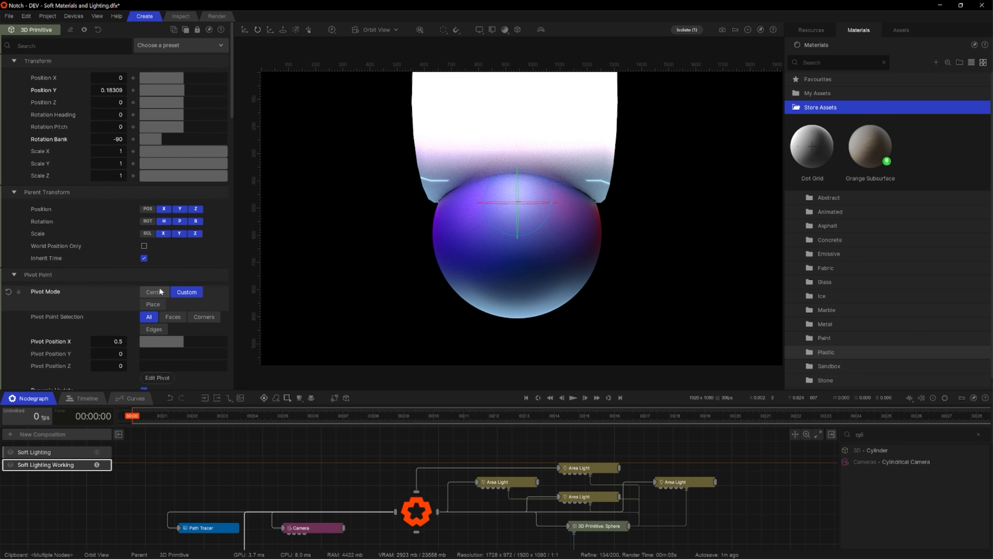
scroll(159, 287, "down", 15)
scroll(161, 288, "down", 3)
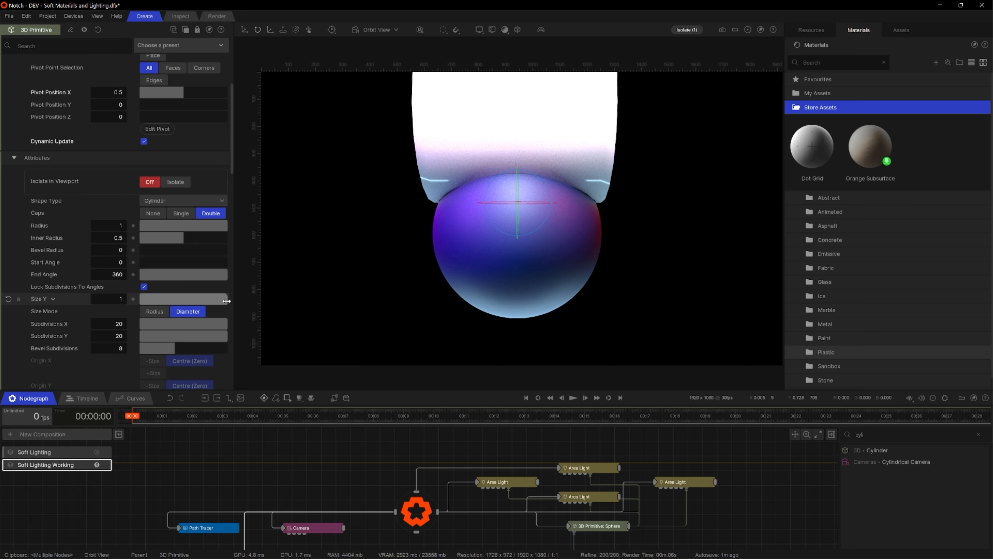
left_click_drag(227, 300, 270, 302)
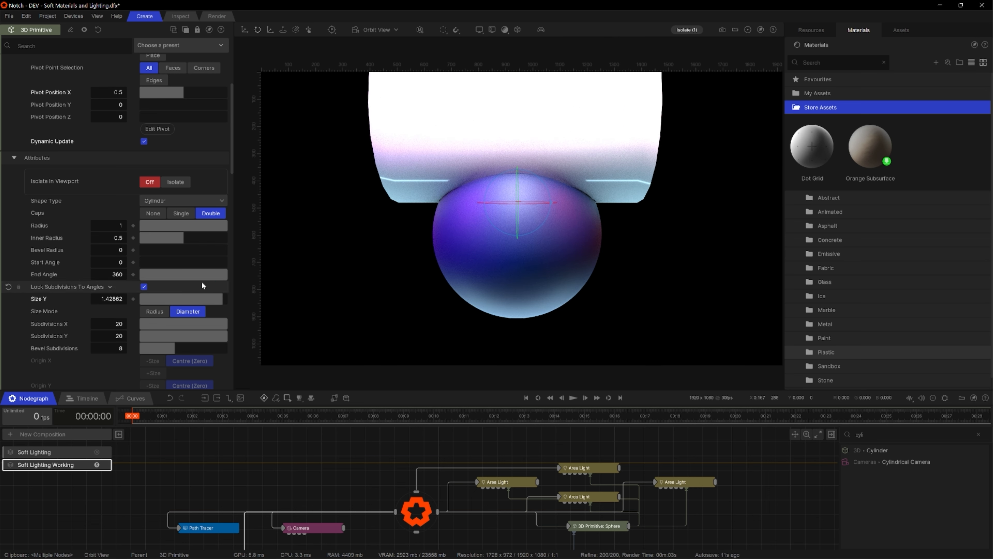
left_click_drag(226, 223, 154, 230)
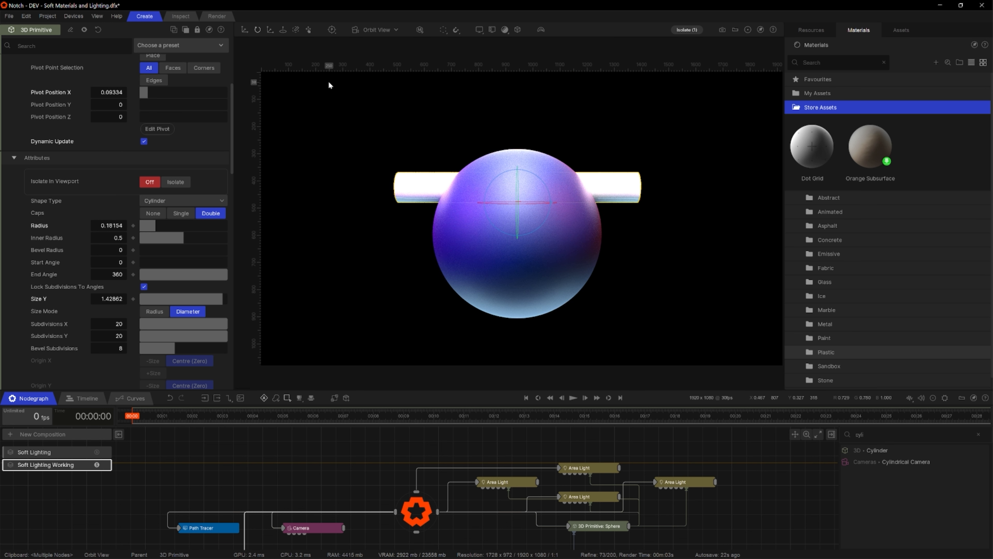
Place the cylinder on the sphere's surface so that it rests on top of it.
left_click(282, 31)
left_click(499, 172)
mouse_move(499, 172)
left_mouse_down()
mouse_move(513, 160)
mouse_move(500, 161)
left_mouse_up()
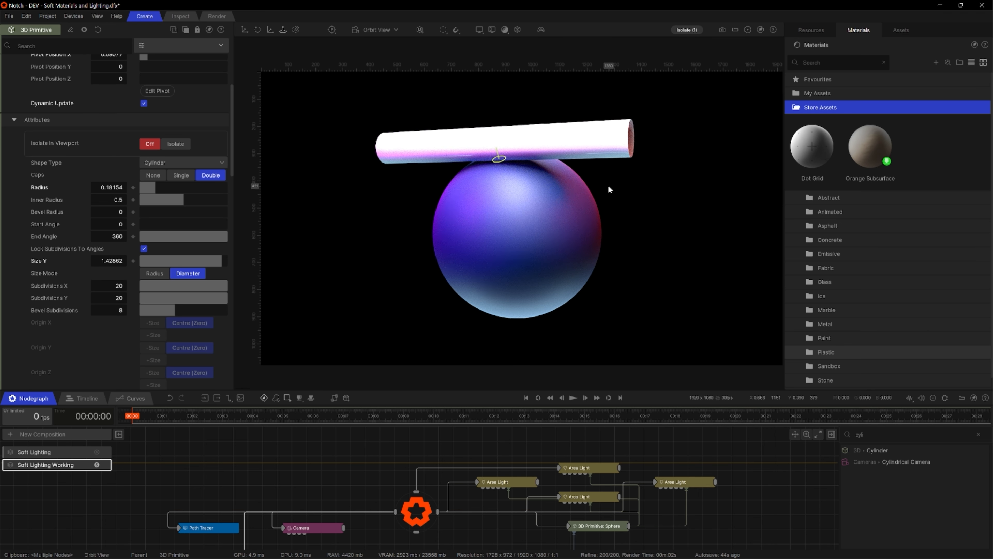
Return to the scene camera and reframe it on the sphere with the cylinder on top.
key("c")
left_click_drag(603, 194, 597, 189)
middle_click_drag(597, 188, 604, 232, "alt")
right_click_drag(603, 232, 548, 223, "alt")
middle_click_drag(514, 151, 514, 169, "alt")
right_click_drag(514, 169, 536, 213, "alt")
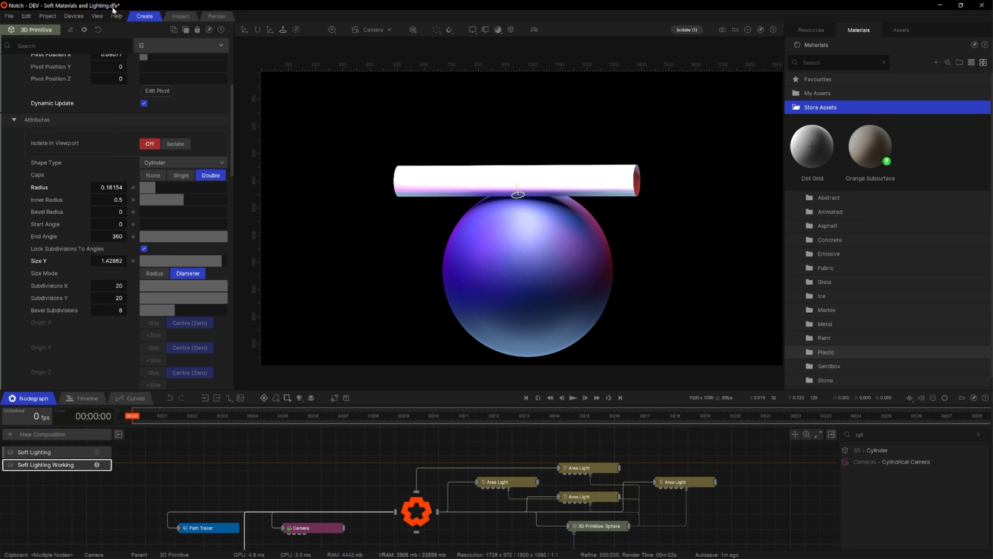
Set the project's render resolution to 1080 wide by 1920 high and reframe the sphere and cylinder in it.
left_click(48, 16)
left_click(67, 173)
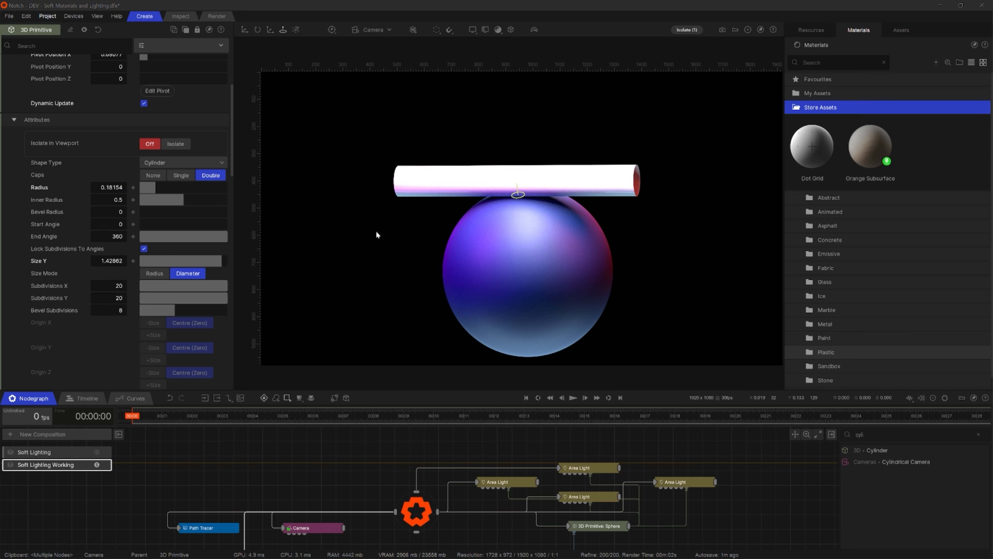
left_click(338, 99)
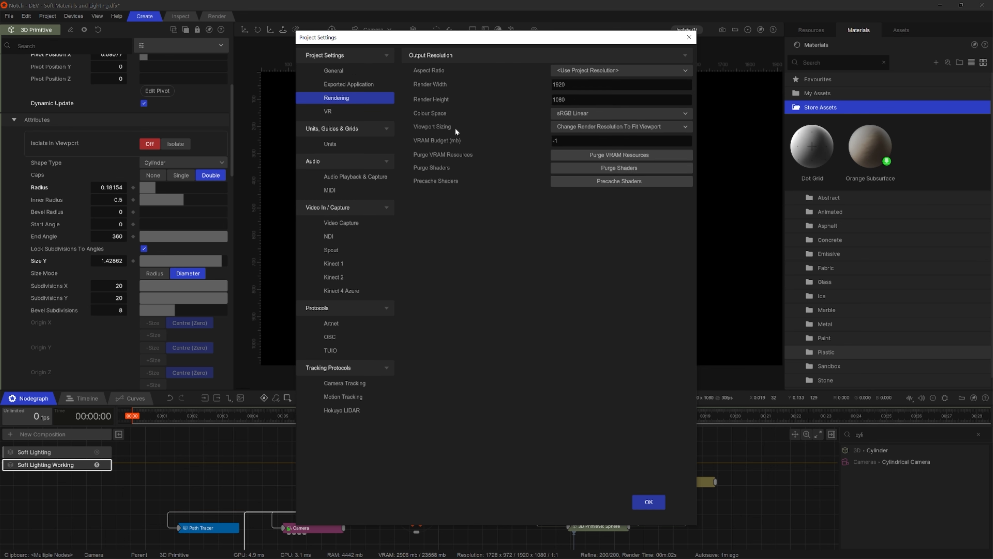
left_click_drag(570, 84, 508, 84)
key("BackSpace")
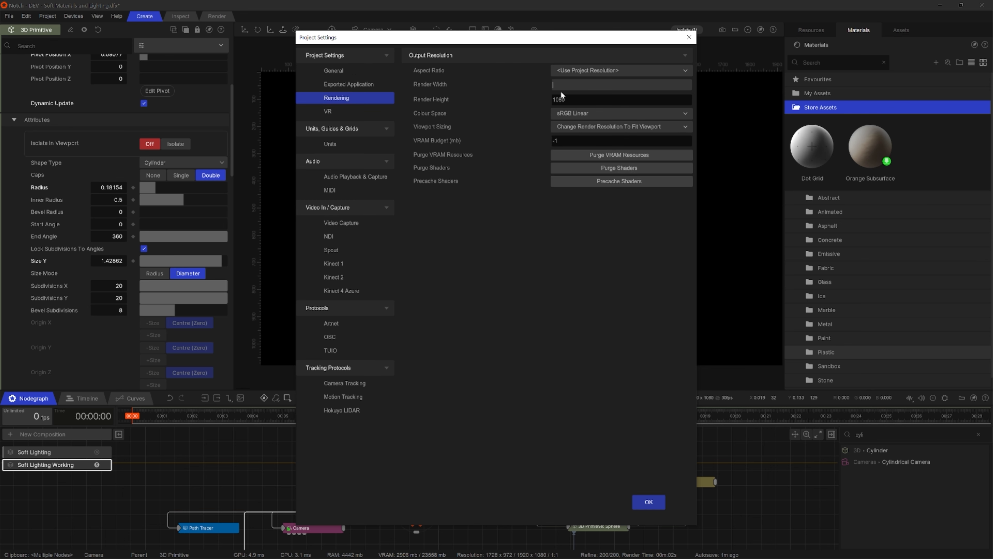
type("1080")
key("Tab")
type("1920")
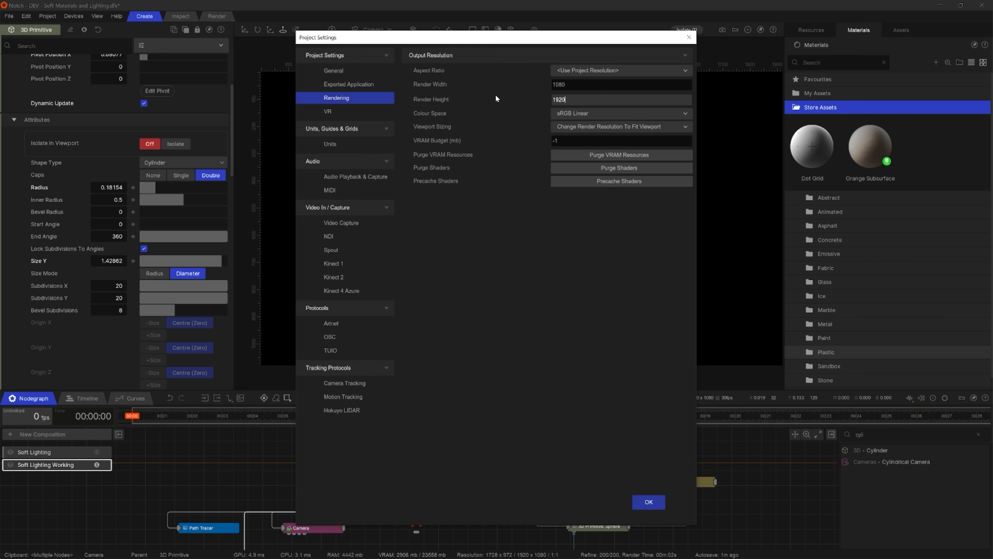
left_click(649, 506)
left_click_drag(547, 242, 576, 309, "alt")
key("e")
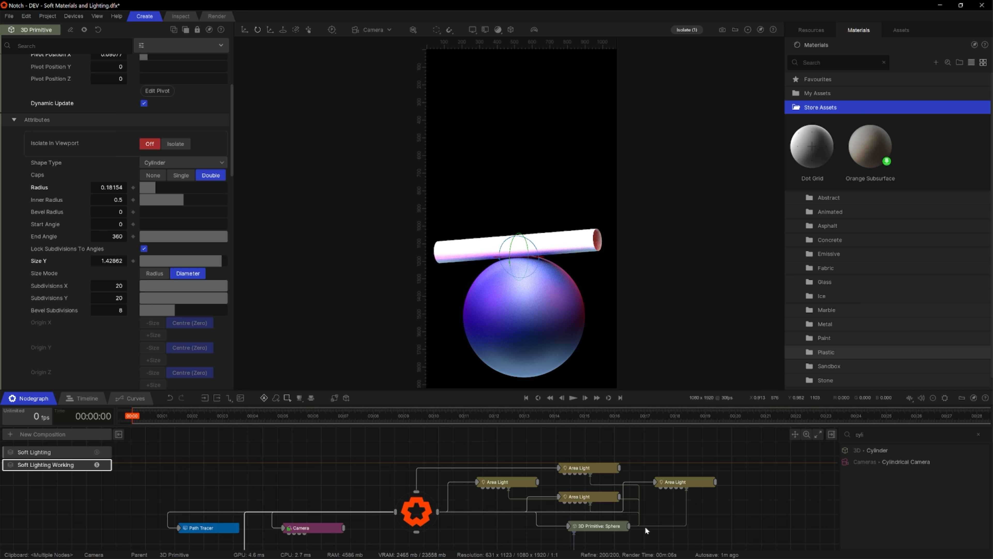
Move the cylinder node to free space beside the sphere node in the nodegraph and reduce its inner radius.
middle_click_drag(645, 526, 606, 447)
left_click_drag(243, 486, 608, 495)
middle_click_drag(608, 495, 384, 525)
left_click_drag(385, 525, 550, 472)
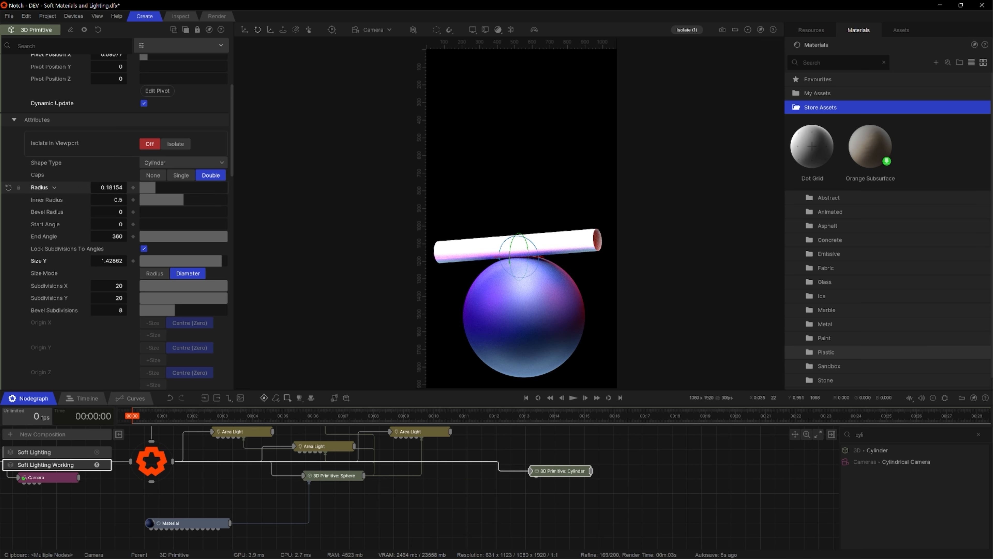
left_click_drag(184, 201, 138, 201)
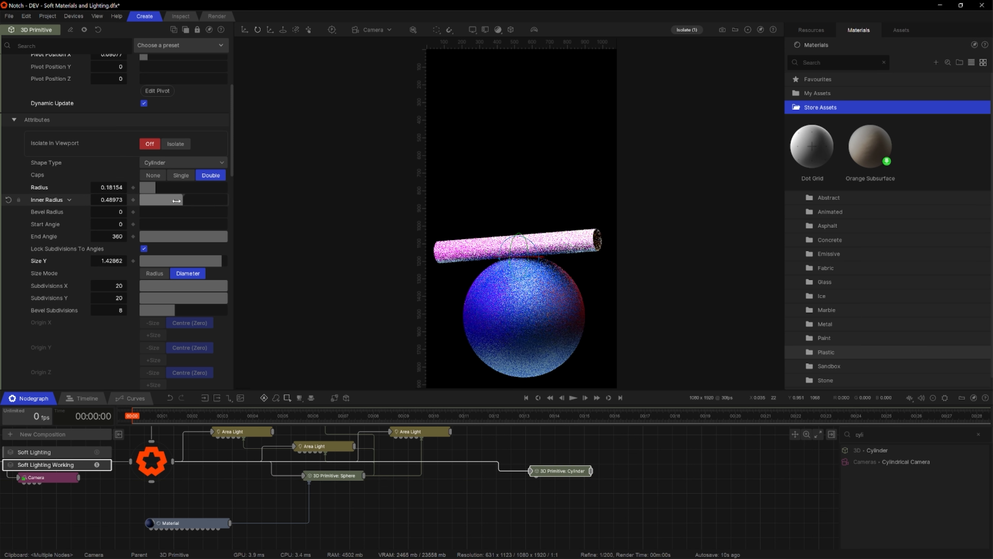
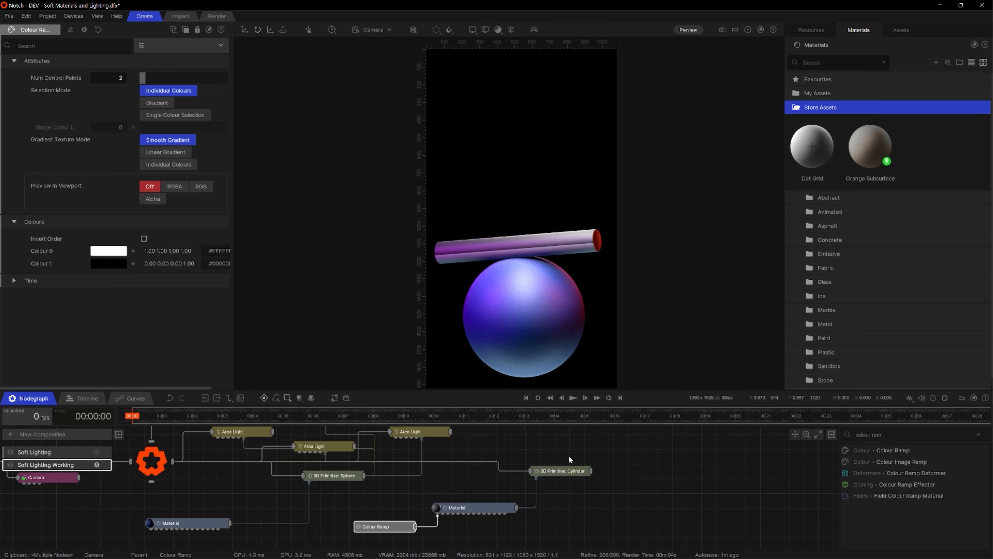
Add a Mapping node below the cylinder's material and connect it to that material.
left_click(484, 510)
type("map")
left_click_drag(871, 449, 472, 548)
middle_click_drag(538, 517, 555, 480)
left_click_drag(524, 511, 519, 484)
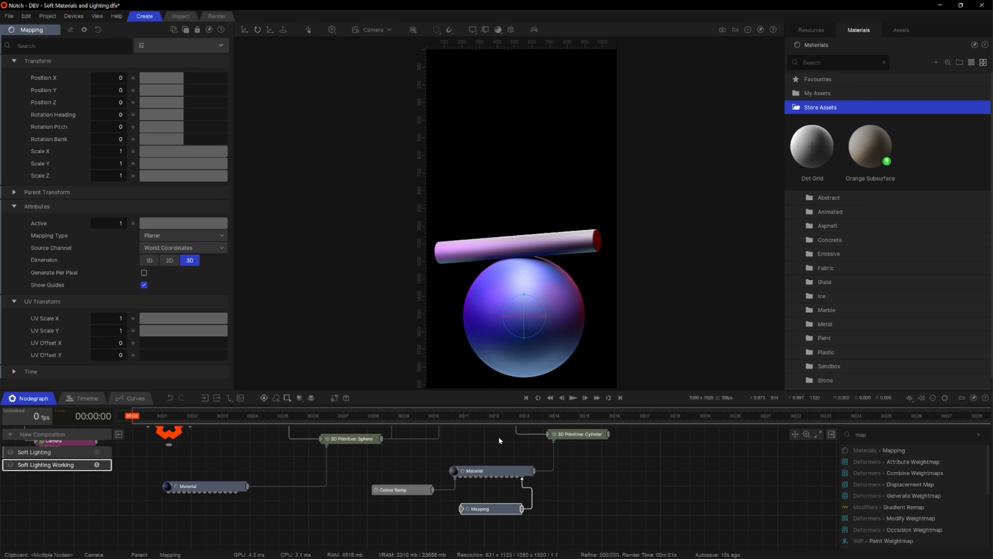
Set the mapping's source channel to Local Coordinates and its Scale X and Scale Z to about 0.75.
left_click(170, 248)
left_click(168, 179)
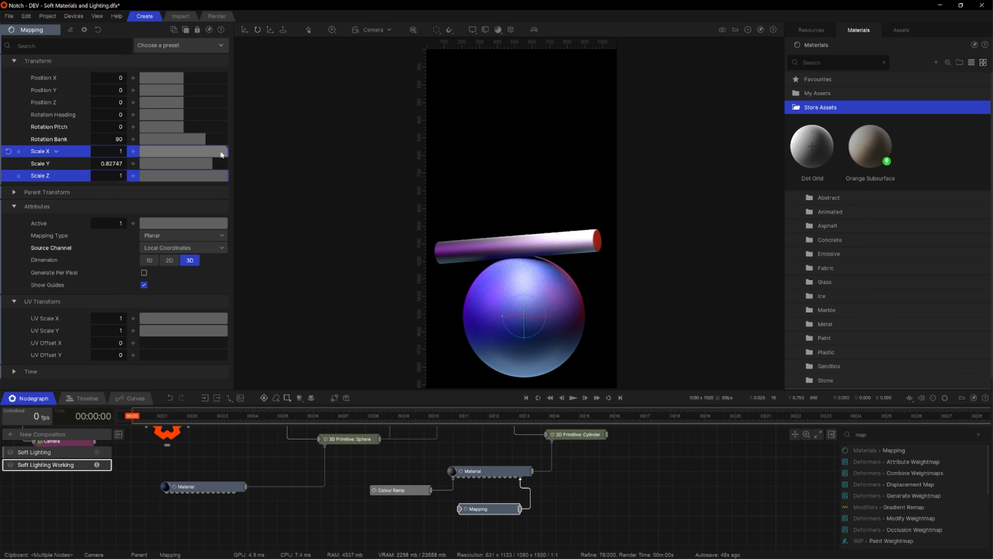
mouse_move(222, 152)
left_mouse_down()
mouse_move(186, 153)
mouse_move(204, 155)
left_mouse_up()
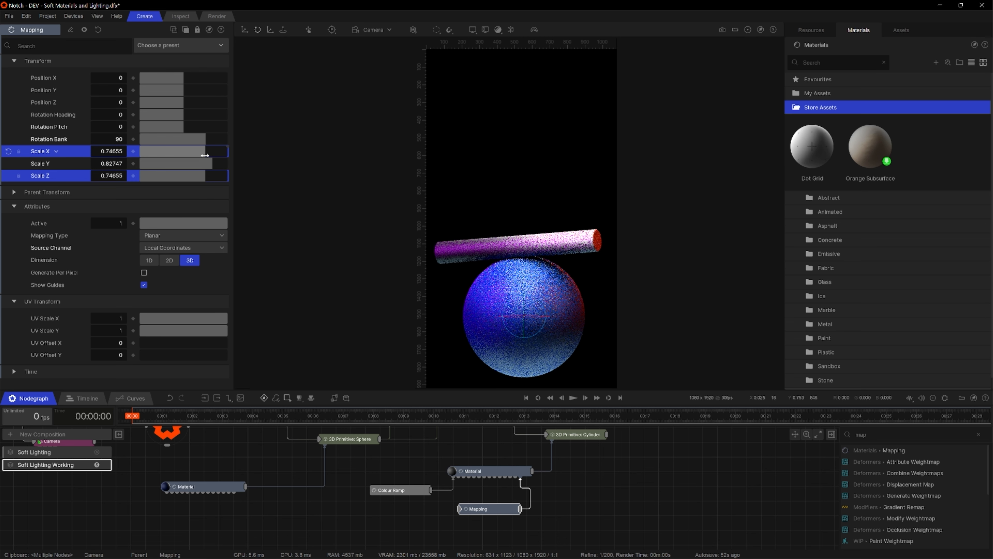
Set Colour 0 of the cylinder material's colour ramp to orange with a hue of about 17.
left_click(413, 492)
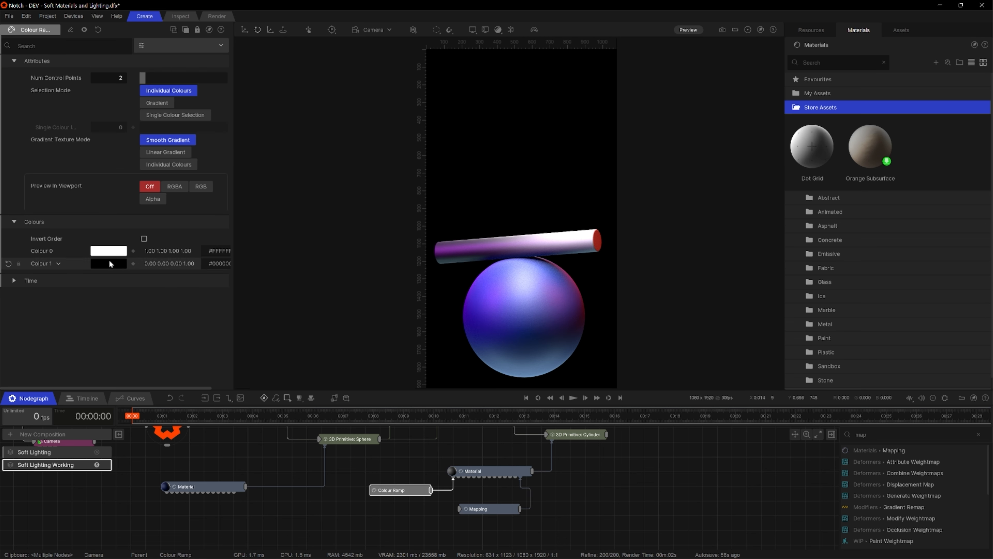
left_click(109, 251)
left_click_drag(80, 268, 68, 269)
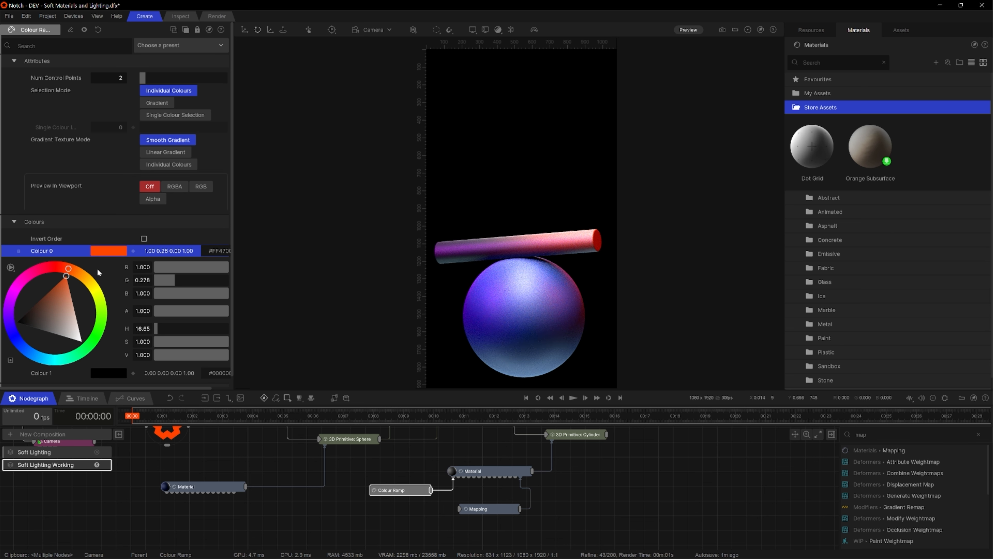
Set Colour 1 of the cylinder material's colour ramp to purple (#B600FF).
left_click(108, 373)
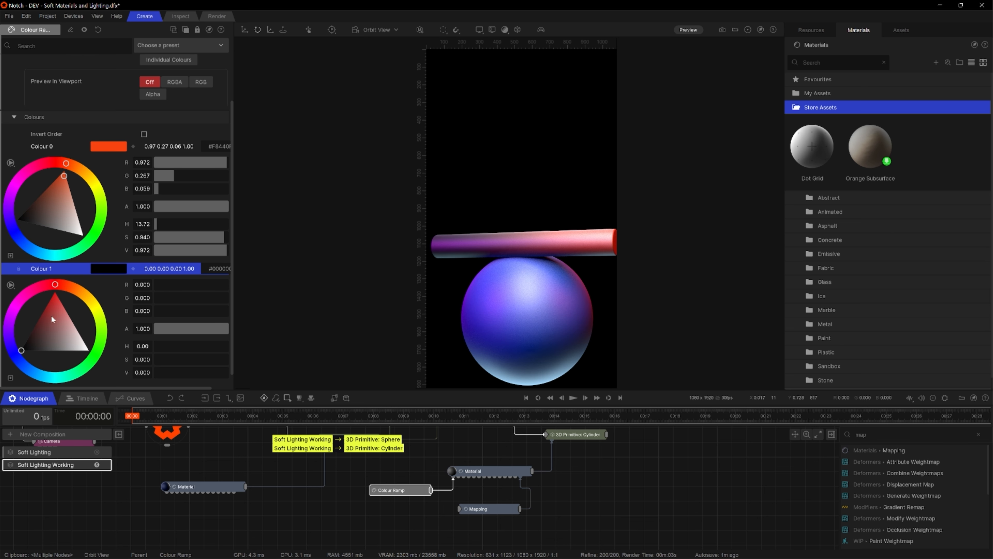
left_click_drag(53, 319, 24, 313)
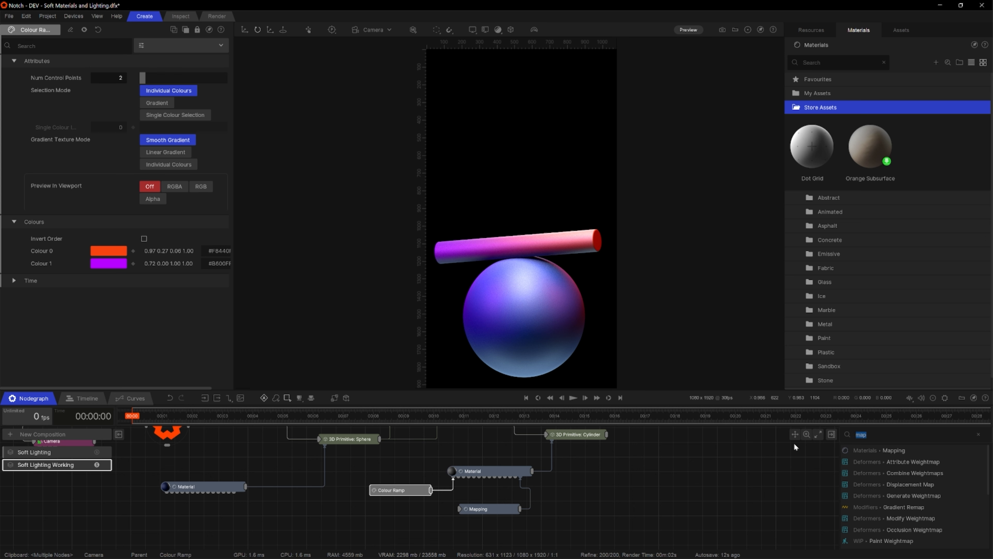
Add a Cone primitive with a custom pivot at the centre of its base (Pivot Position Y -0.5) and enable Dynamic Update.
type("cone")
left_click_drag(870, 449, 698, 441)
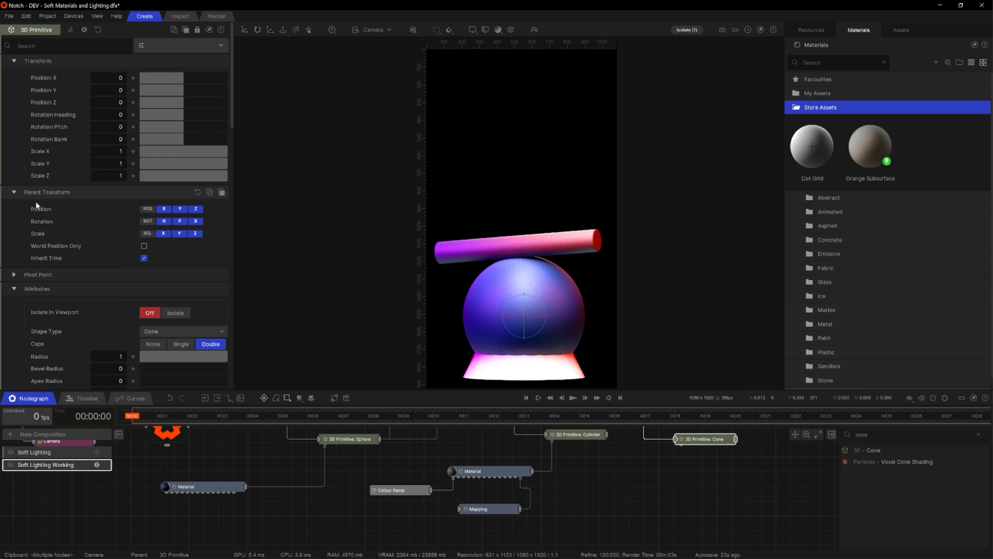
left_click(156, 275)
left_click(187, 291)
left_click_drag(535, 376, 522, 311)
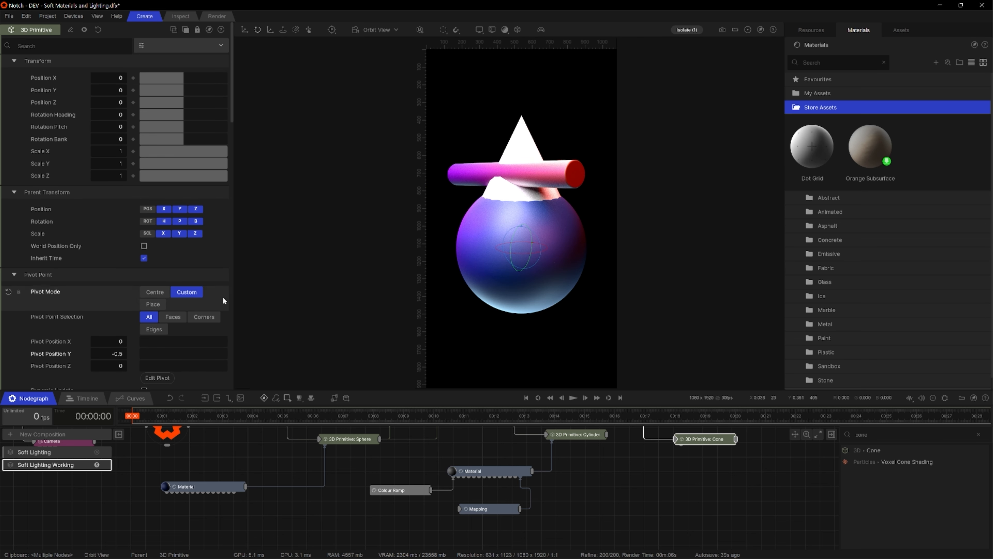
scroll(224, 299, "down", 1)
left_click(144, 344)
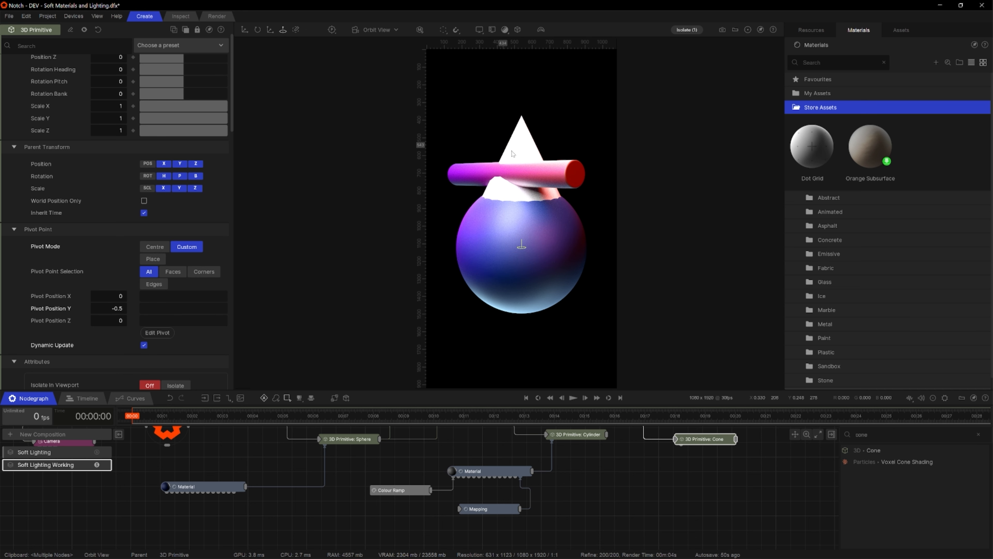
Place the cone upright on top of the cylinder, near its red end, as seen through the scene camera.
left_click_drag(556, 162, 547, 161)
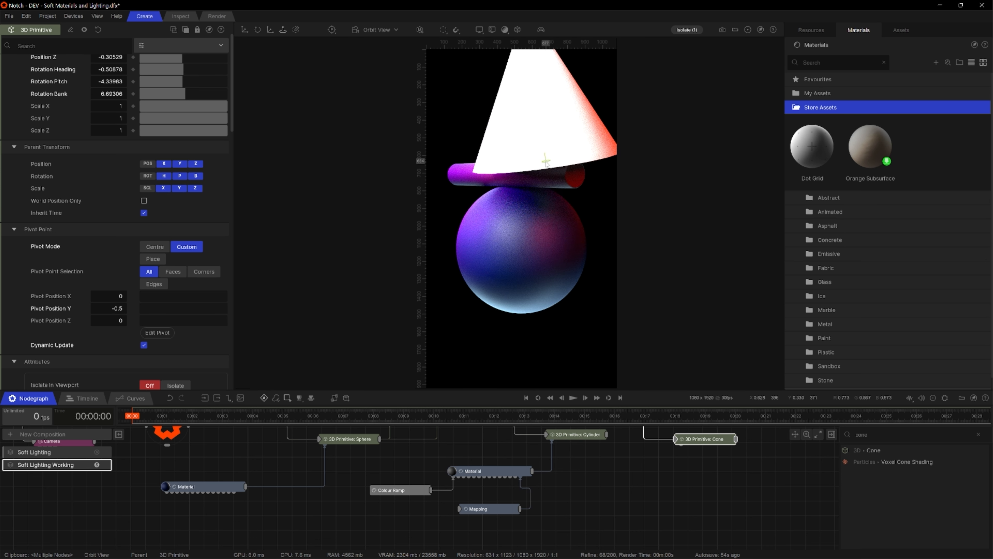
key("c")
left_click_drag(548, 234, 553, 232)
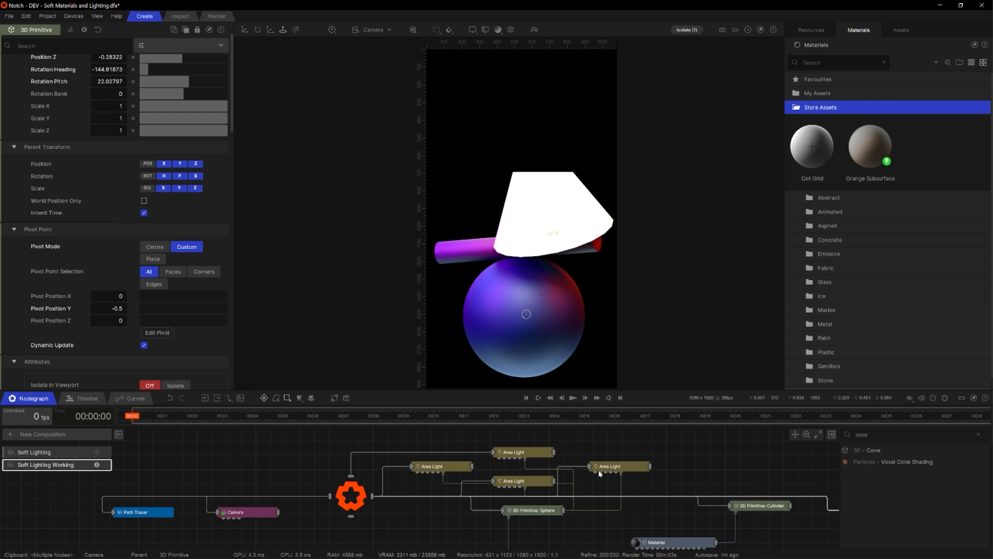
Turn off Visible Surface for all four area lights at once.
left_click_drag(411, 428, 619, 491)
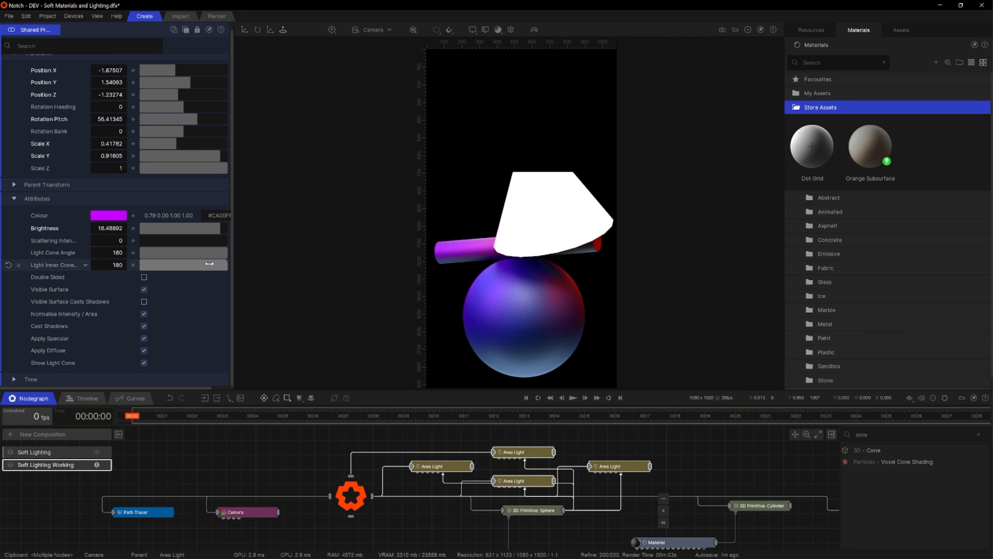
left_click(144, 289)
Shrink the cone to a Size Y of about 0.55 and a radius of about 0.44, with an apex radius of 0.015.
middle_click_drag(749, 484, 472, 456)
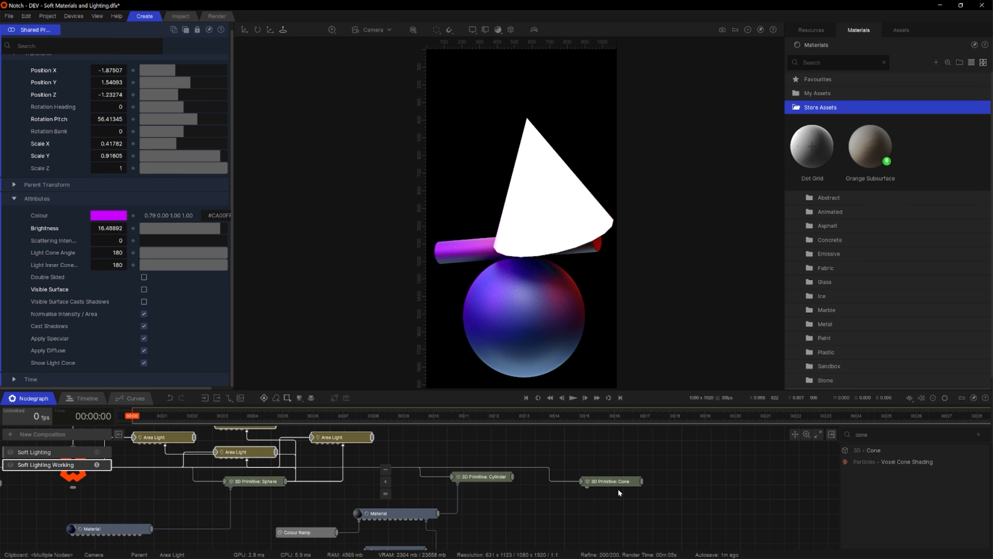
left_click_drag(618, 485, 617, 480)
scroll(183, 298, "down", 2)
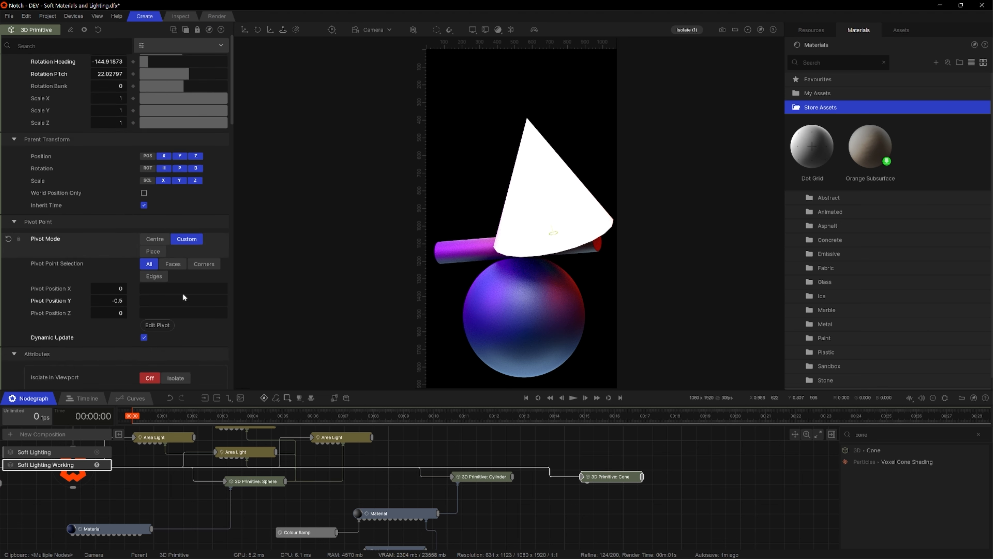
scroll(183, 297, "down", 2)
scroll(183, 297, "down", 1)
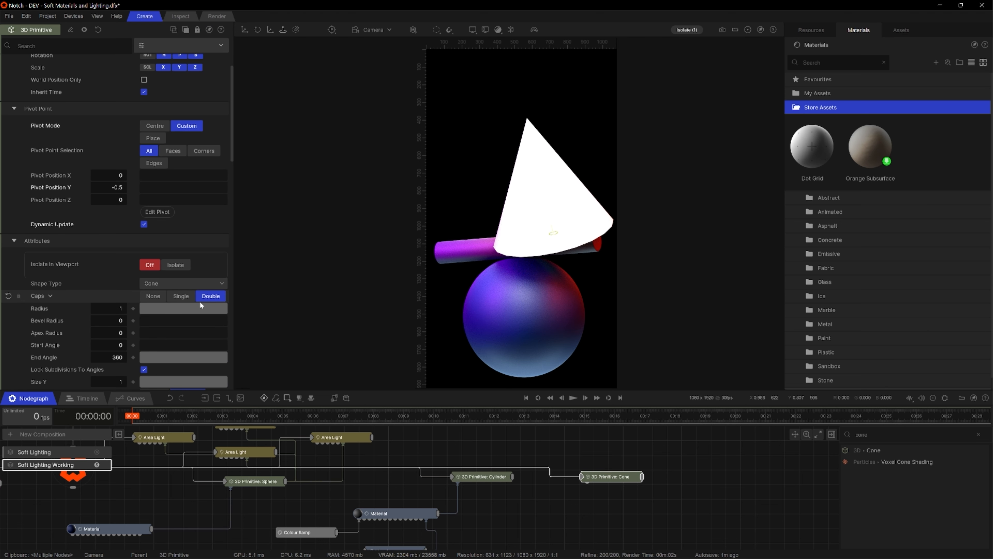
scroll(207, 357, "down", 2)
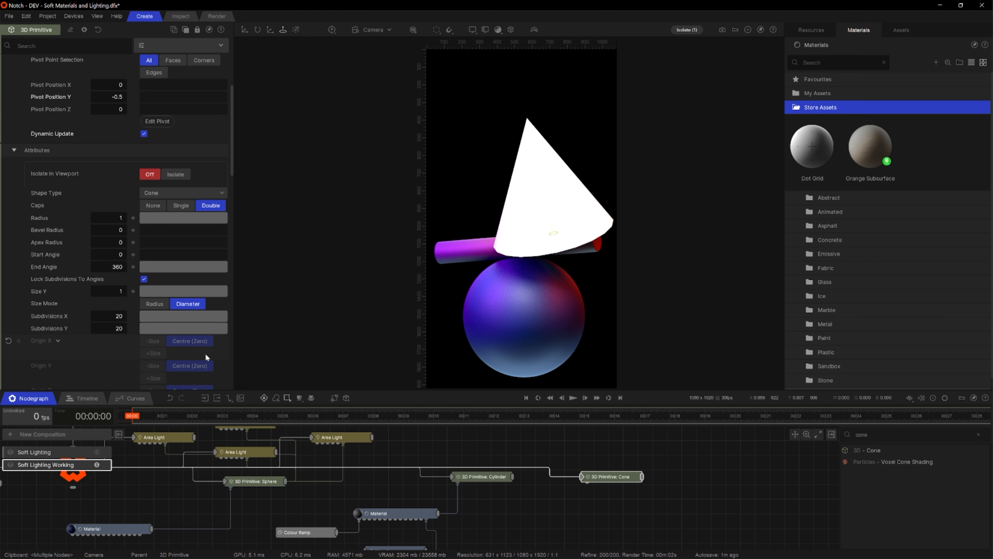
mouse_move(188, 290)
left_mouse_down()
mouse_move(206, 290)
mouse_move(185, 291)
left_mouse_up()
left_click_drag(222, 218, 140, 242)
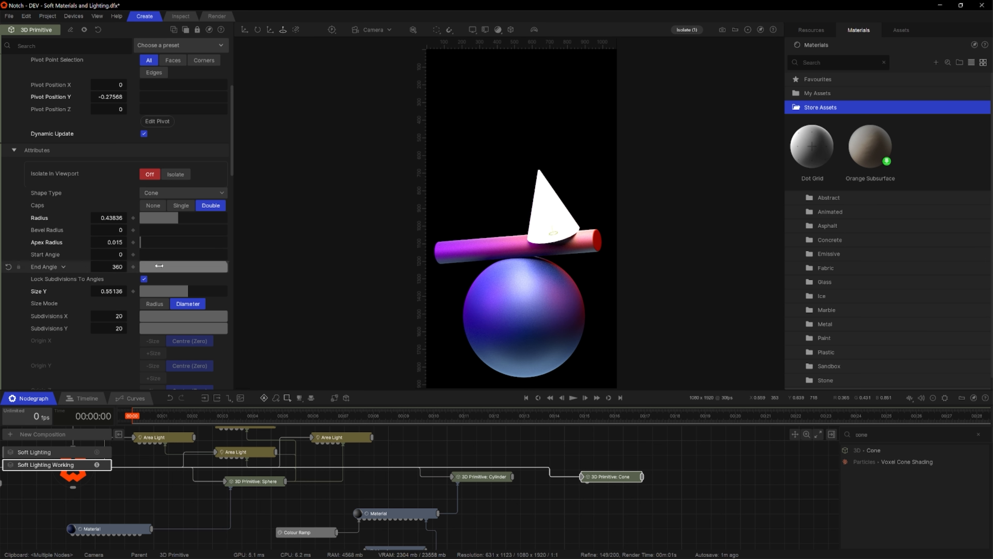
Set the cone's Subdivisions X to 60 and its Bevel Radius to 0.01.
left_click(115, 316)
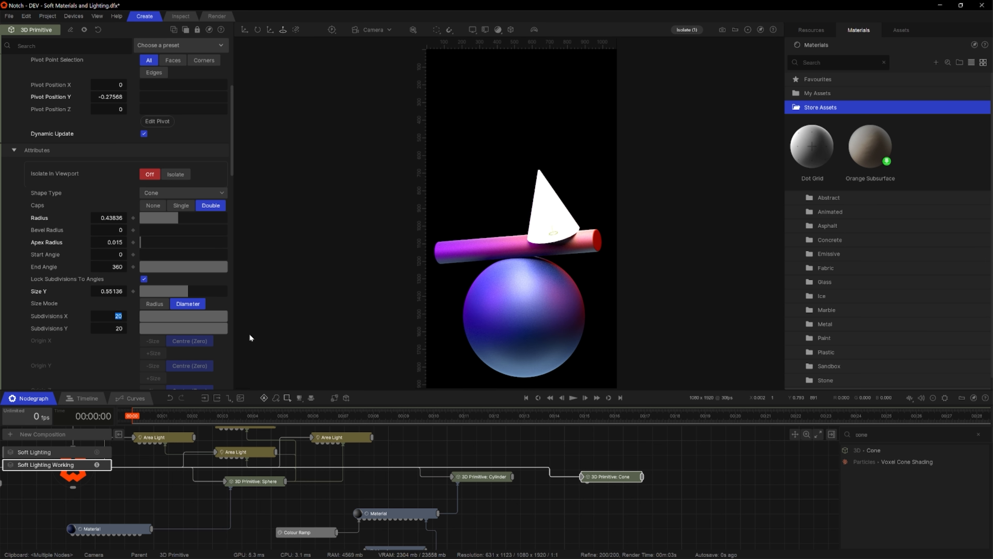
type("60")
key("Return")
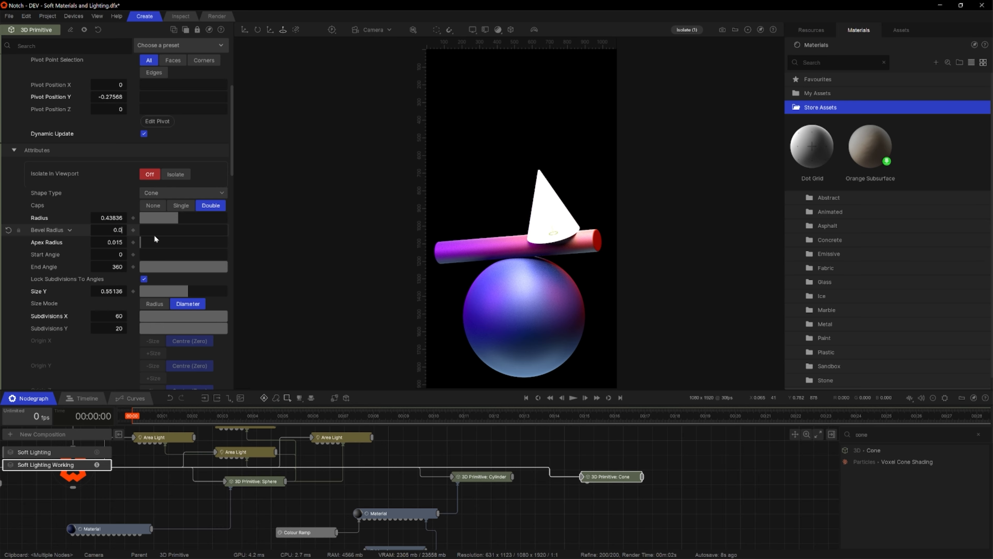
key("Return")
Examine up close the cone's bevelled base edge and its contact with the cylinder.
key("c")
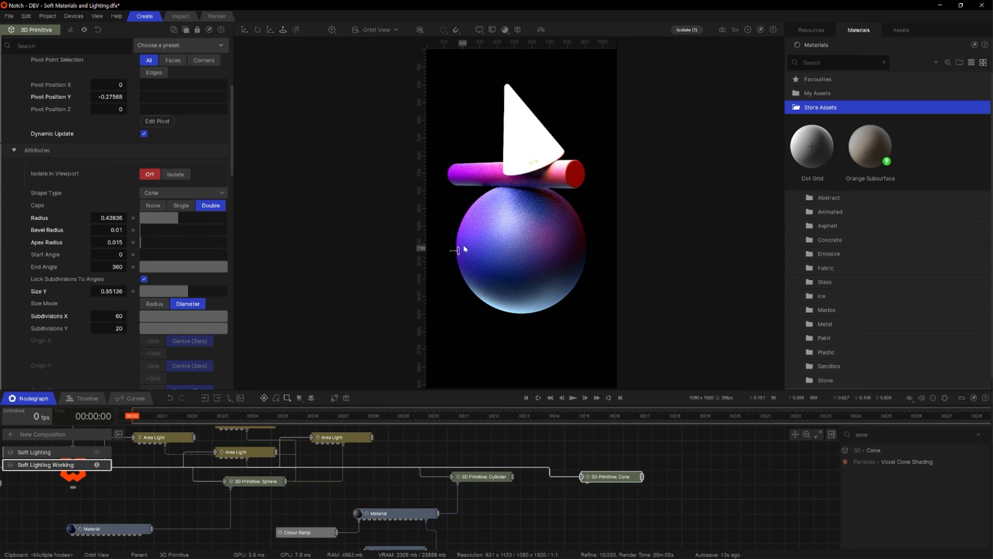
scroll(553, 250, "up", 6)
middle_click_drag(525, 169, 498, 269)
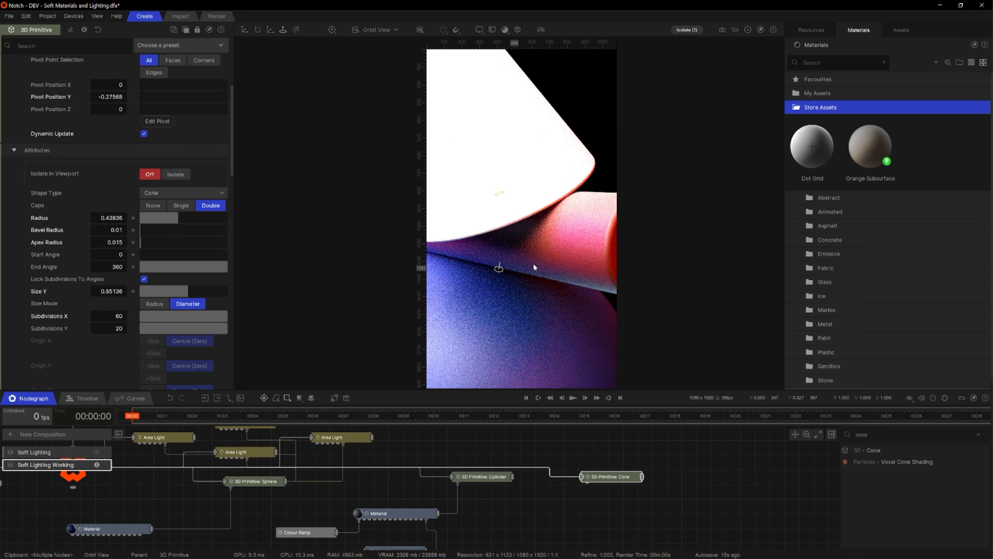
middle_click_drag(561, 266, 549, 255)
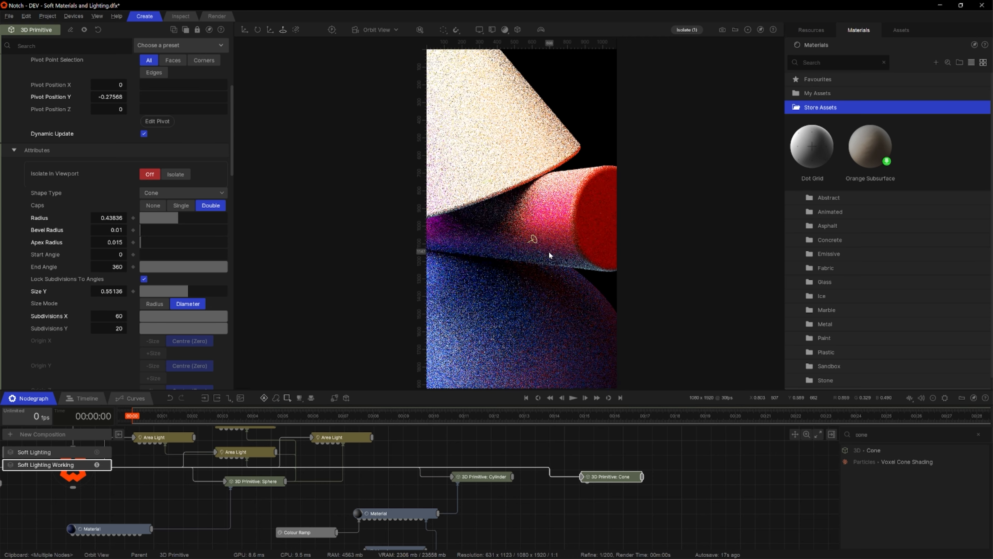
middle_click_drag(550, 217, 547, 281)
scroll(541, 176, "down", 6)
key("c")
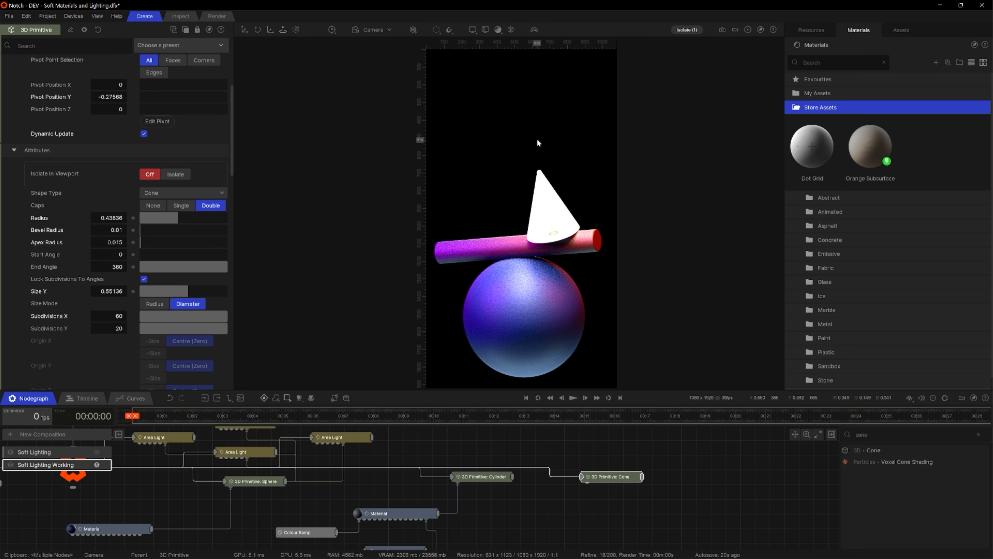
Duplicate the cylinder's Material, Colour Ramp and Mapping nodes and connect the copied material to the cone.
middle_click_drag(449, 528, 471, 463)
left_click_drag(502, 508, 332, 437)
key("ctrl+c")
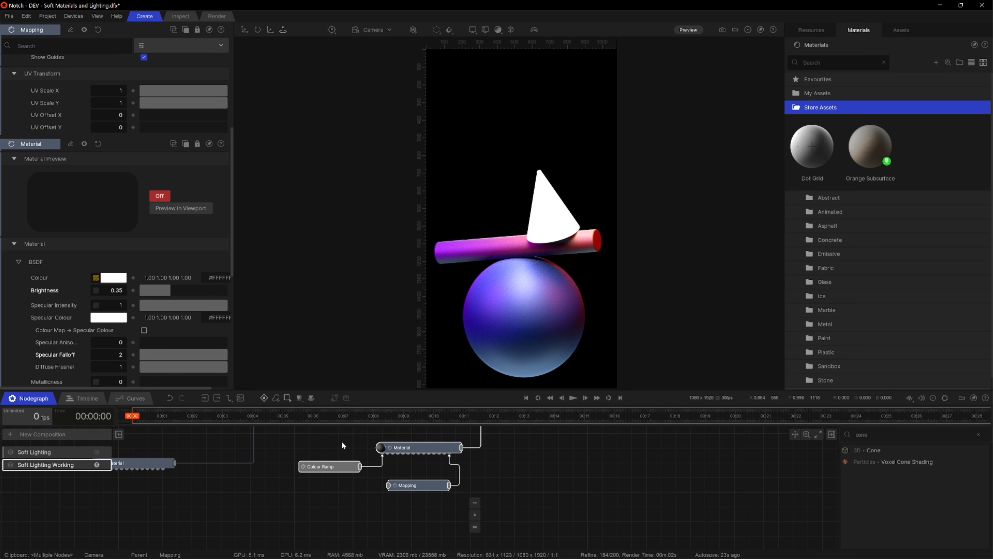
key("ctrl+v")
middle_click_drag(485, 429, 395, 487)
left_click_drag(395, 486, 591, 522)
middle_click_drag(610, 497, 584, 466)
left_click(584, 467)
mouse_move(578, 488)
left_mouse_down()
mouse_move(491, 471)
mouse_move(494, 457)
left_mouse_up()
mouse_move(593, 488)
middle_mouse_down()
mouse_move(572, 469)
mouse_move(568, 502)
middle_mouse_up()
Set the cone material's colour to blue and delete its Colour Ramp node.
left_click(529, 472)
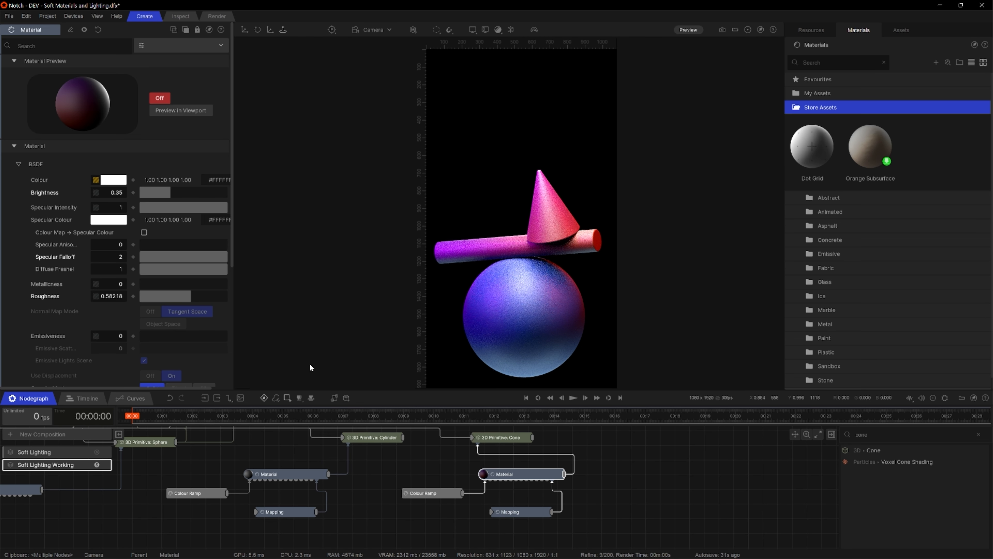
left_click(119, 180)
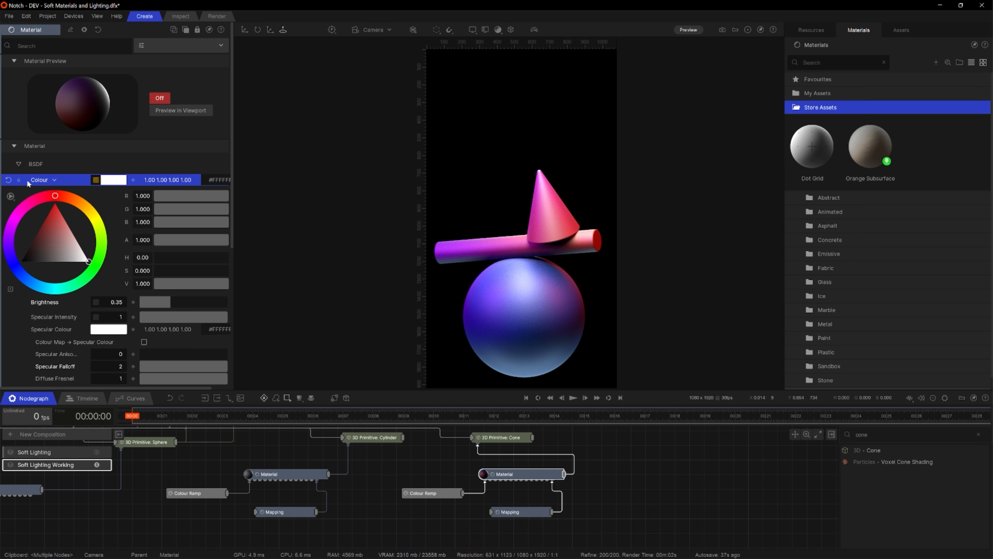
left_click(27, 284)
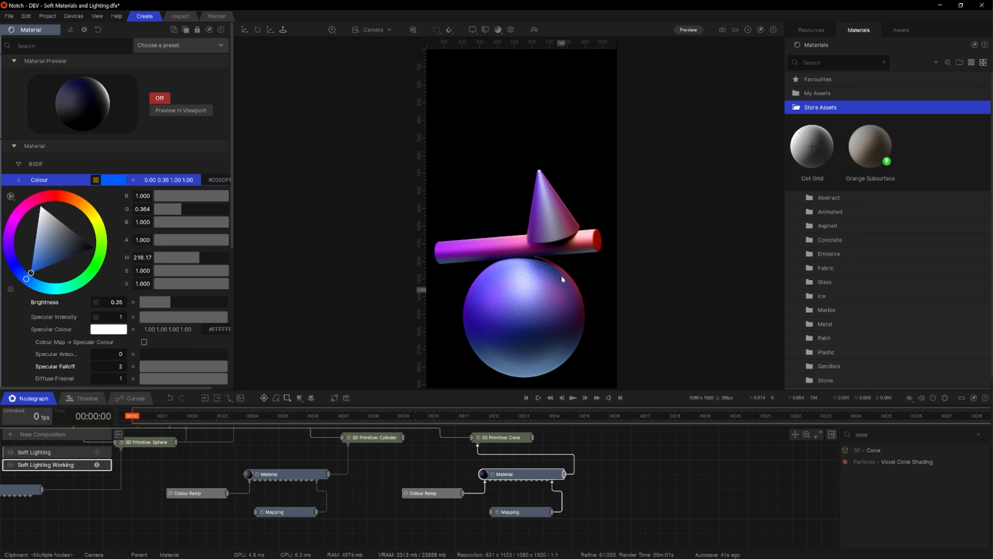
left_click(22, 275)
left_click(24, 277)
left_click(446, 494)
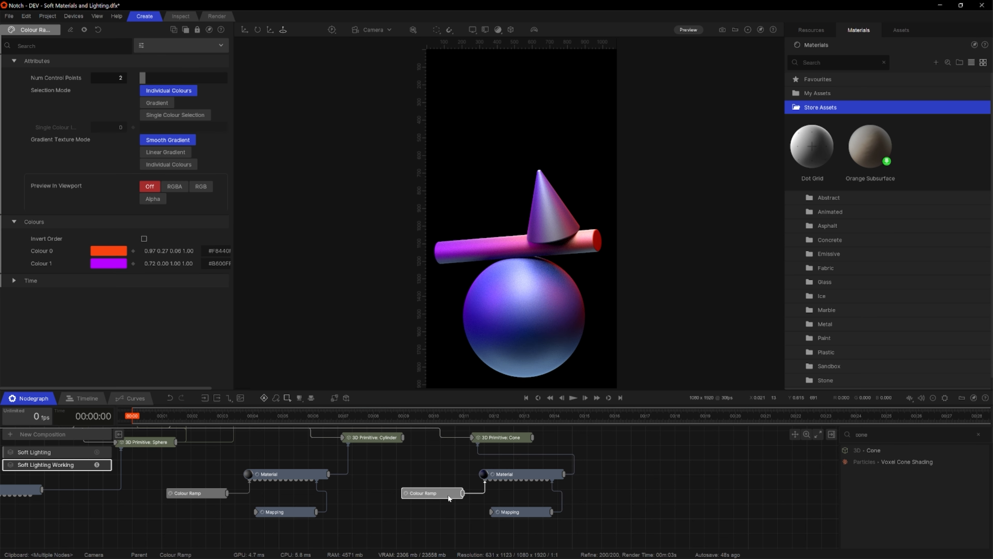
key("Delete")
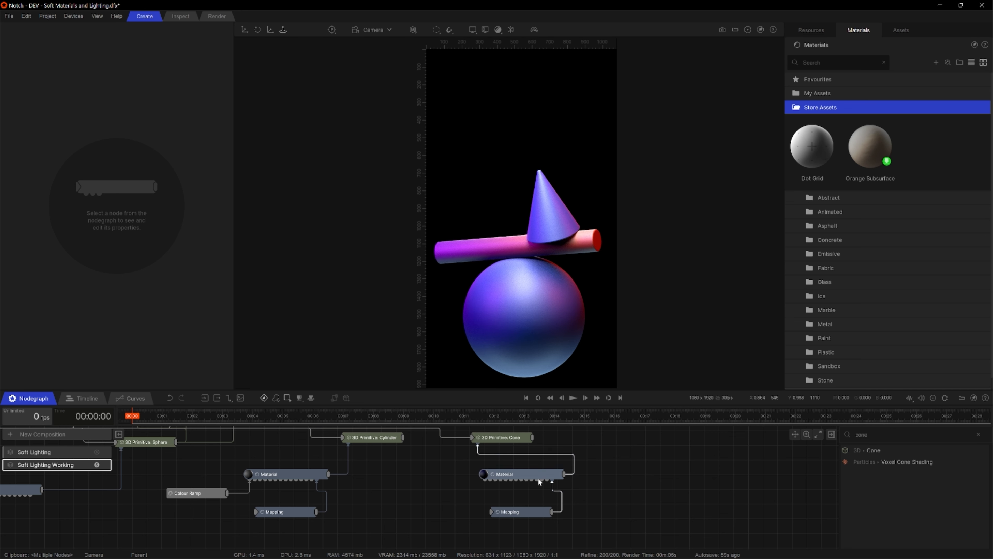
Nudge the cone slightly along the top of the cylinder.
left_click(504, 437)
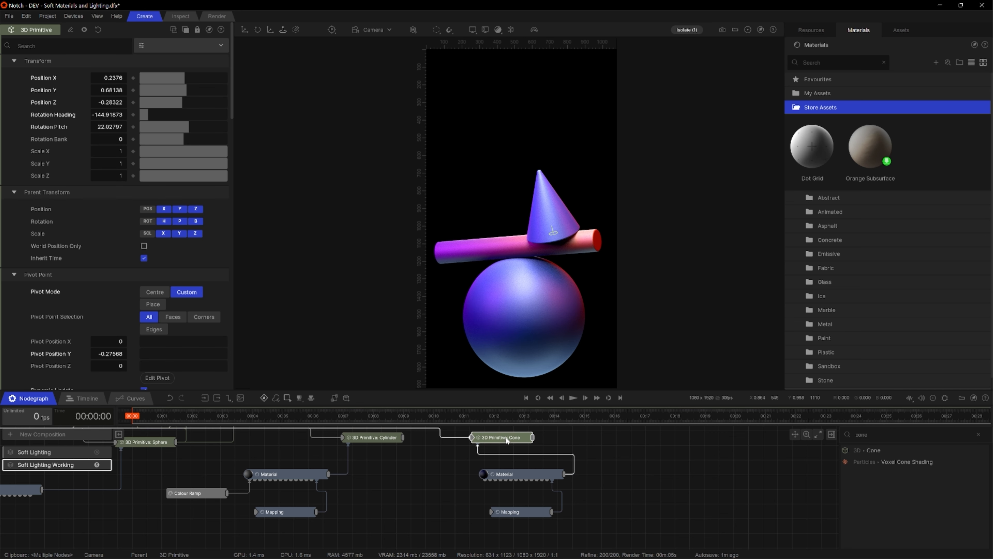
left_click_drag(547, 236, 552, 236)
Duplicate the sphere node and place the copy above the cylinder node, connected to the root.
middle_click_drag(392, 460, 423, 476)
middle_click_drag(591, 491, 635, 485)
left_click(200, 474)
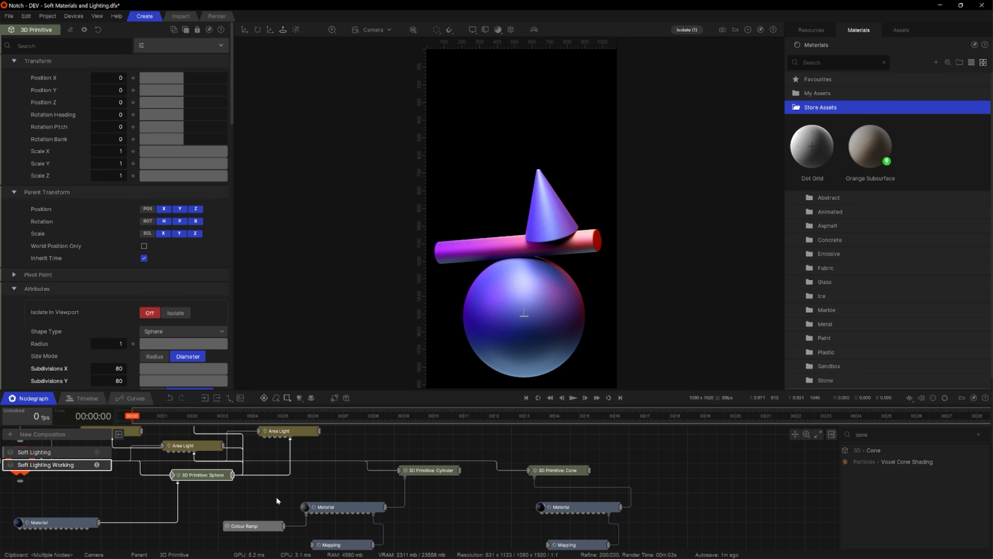
key("ctrl+d")
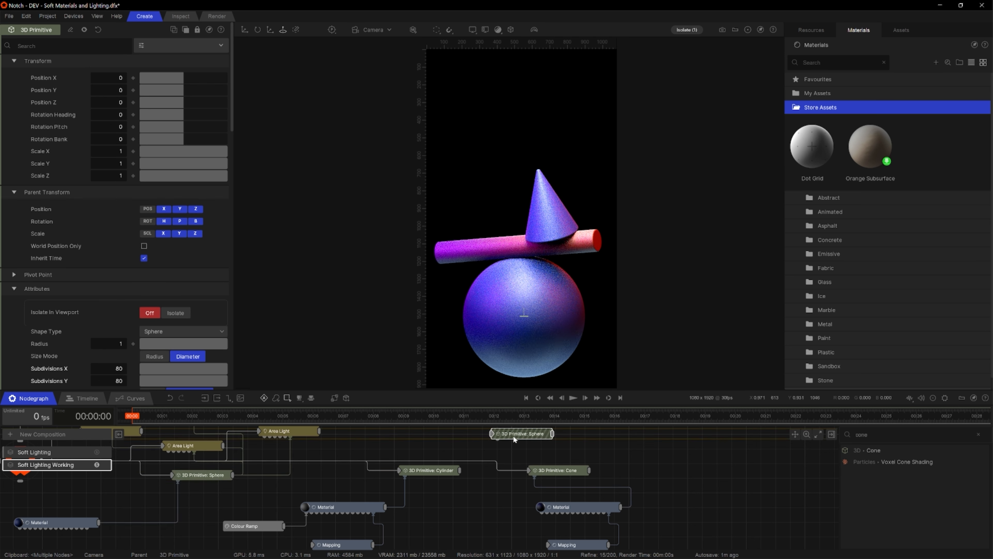
left_click(452, 443)
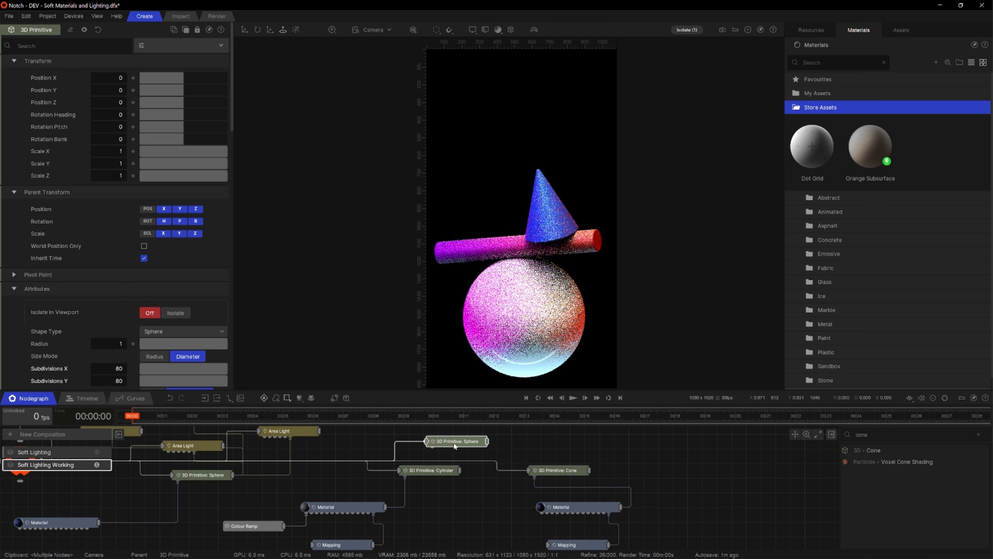
Give the duplicated sphere a custom pivot at its bottom (Pivot Position Y -0.5) and move it onto the cylinder beside the cone.
left_click(13, 275)
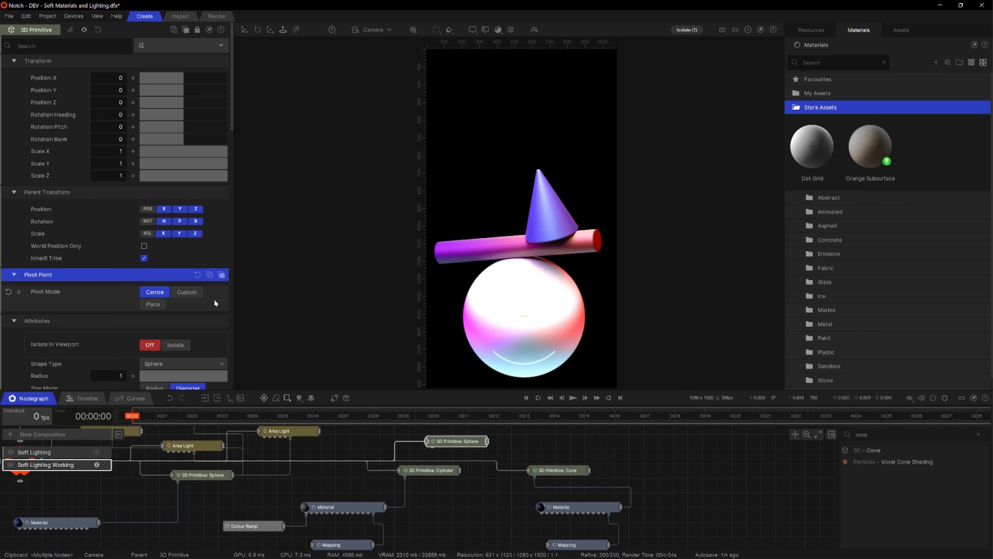
left_click(196, 294)
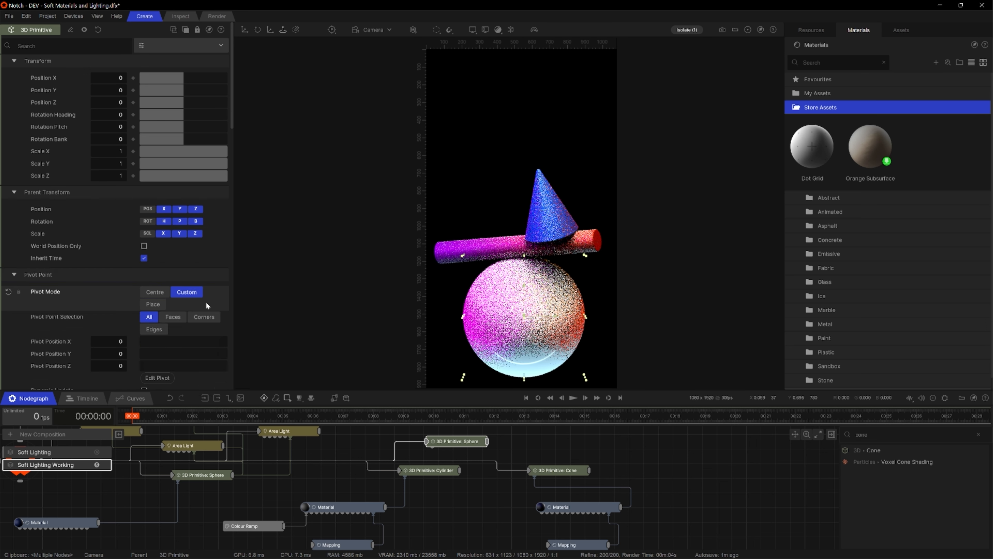
left_click(524, 378)
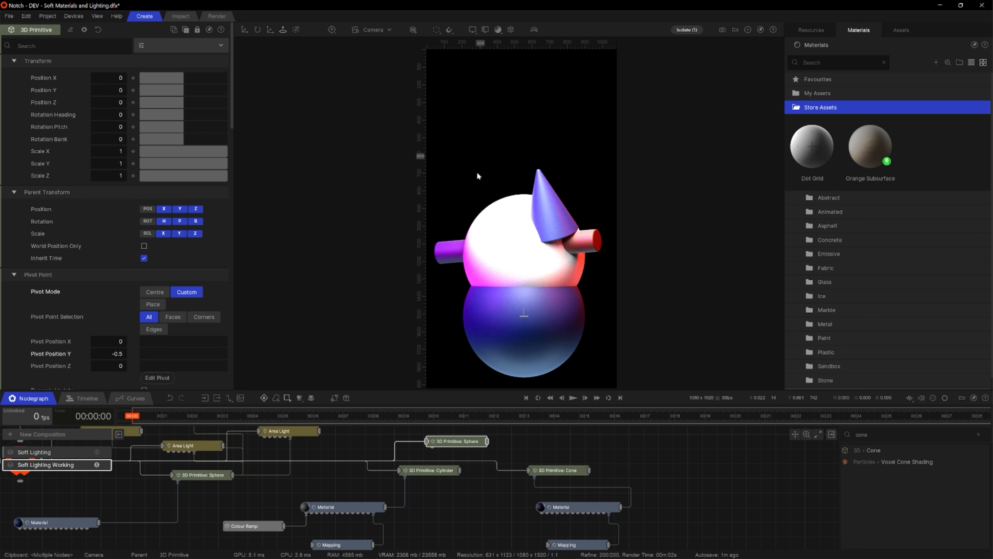
left_click_drag(481, 244, 439, 177)
Reduce the duplicated sphere's radius to about 0.46.
scroll(179, 376, "down", 1)
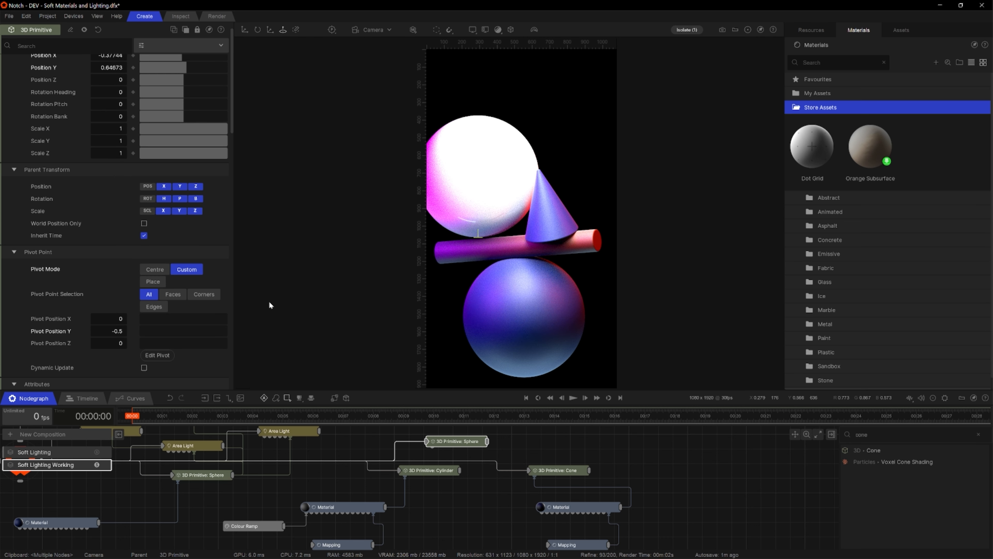
scroll(163, 324, "down", 1)
scroll(167, 327, "down", 13)
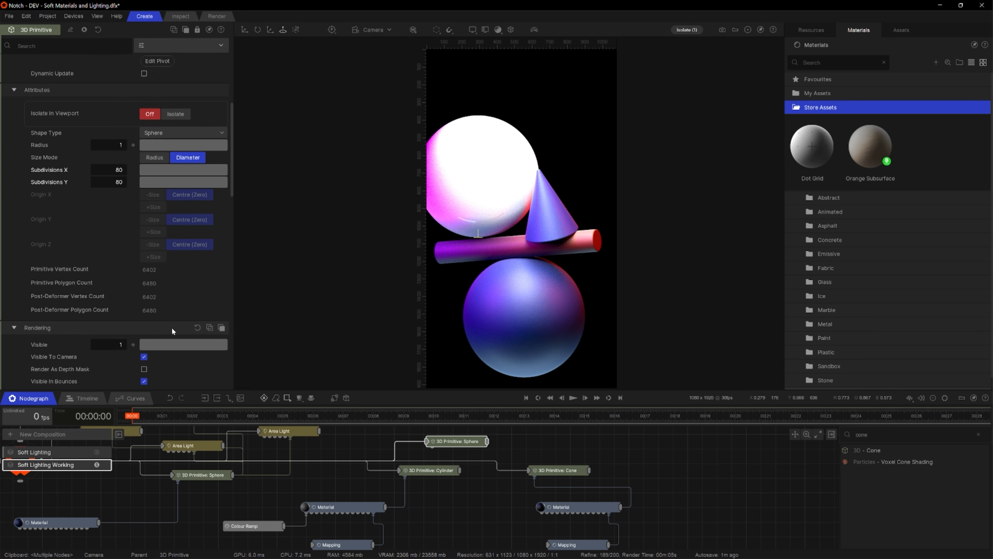
left_click_drag(217, 124, 180, 123)
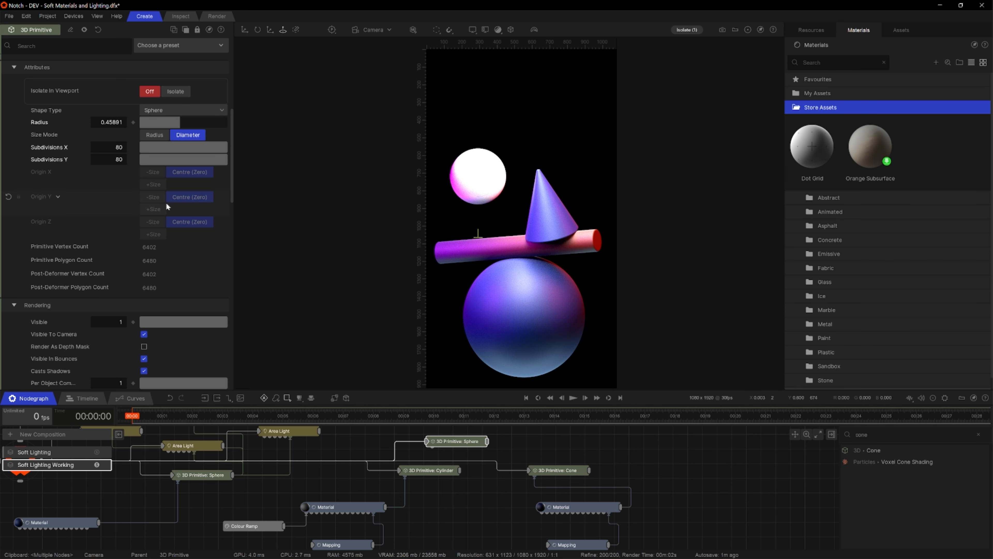
Enable dynamic pivot updates for the smaller sphere and move its node beyond the cone node in the nodegraph.
scroll(166, 203, "up", 5)
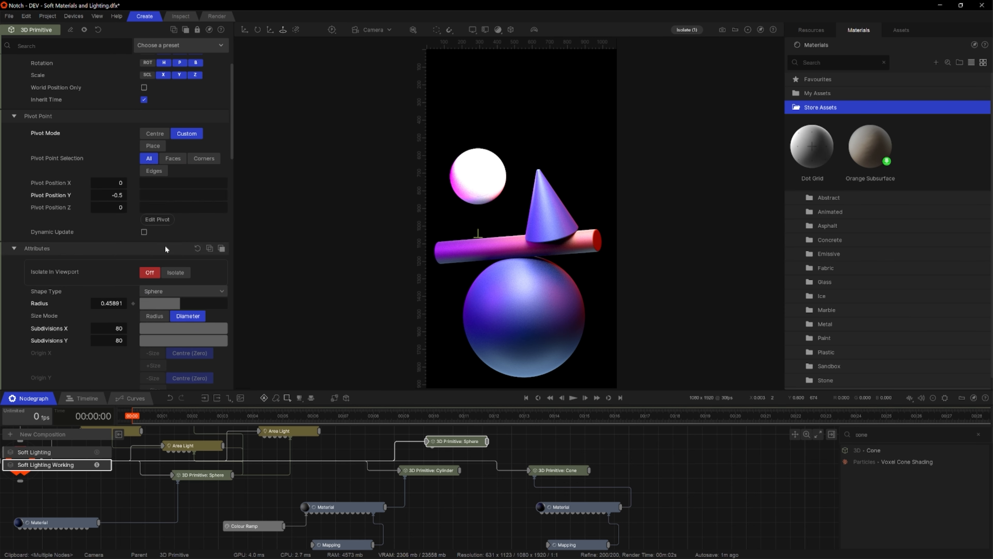
left_click(143, 232)
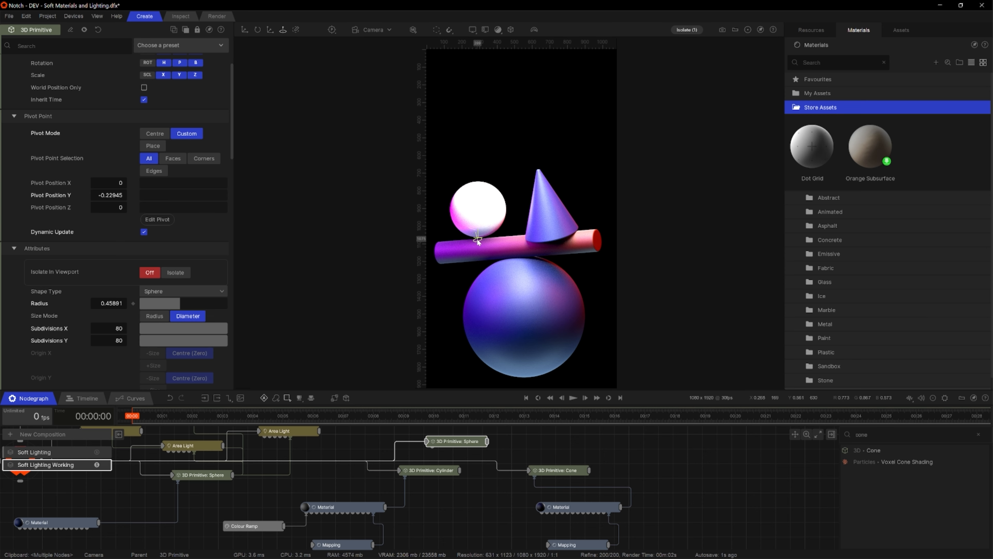
middle_click_drag(601, 508, 580, 489)
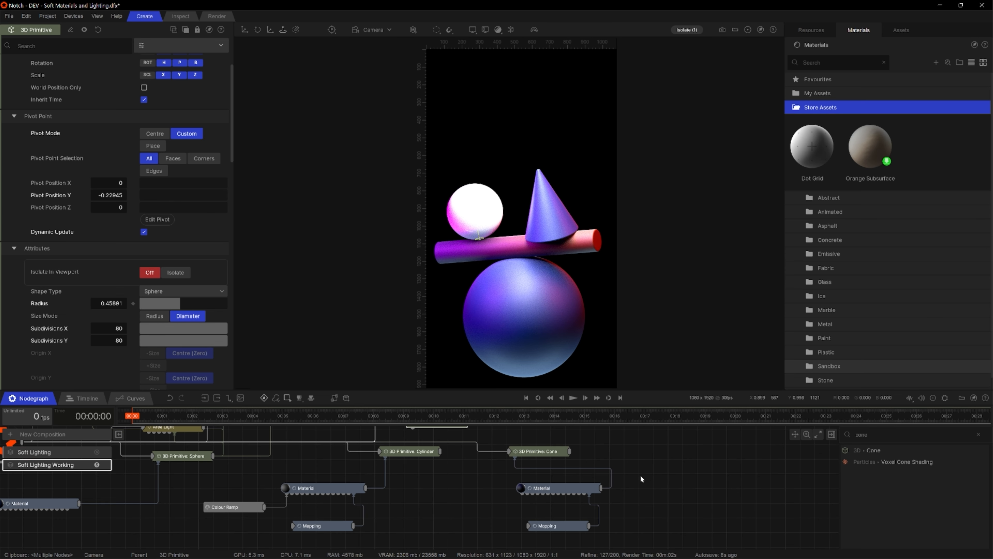
middle_click_drag(638, 477, 633, 501)
left_click_drag(422, 447, 679, 467)
Delete the mapping node attached to the cone's material.
middle_click_drag(607, 518, 509, 493)
left_click(445, 526)
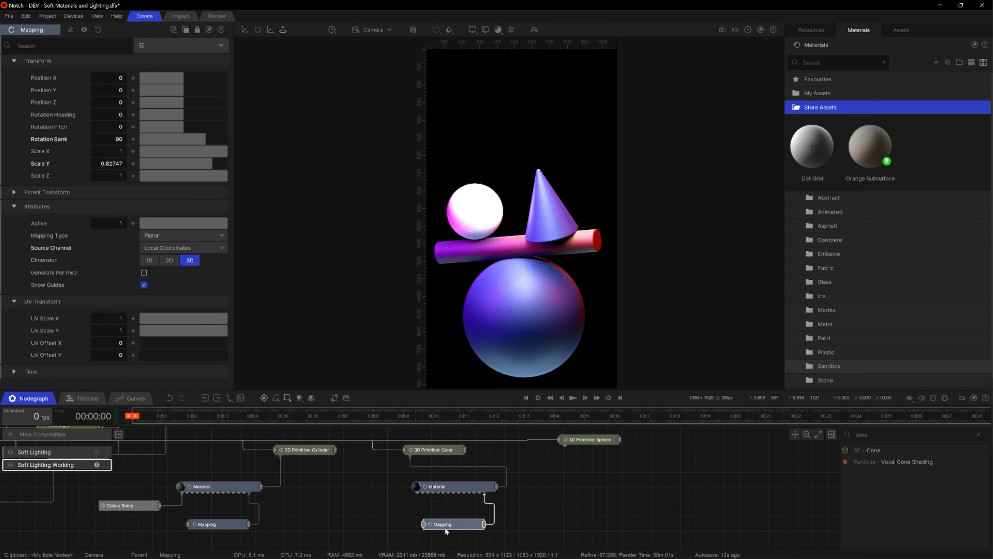
key("Delete")
Duplicate the cone's material, connect the copy to the smaller sphere, and place it below that sphere's node.
left_click(474, 486)
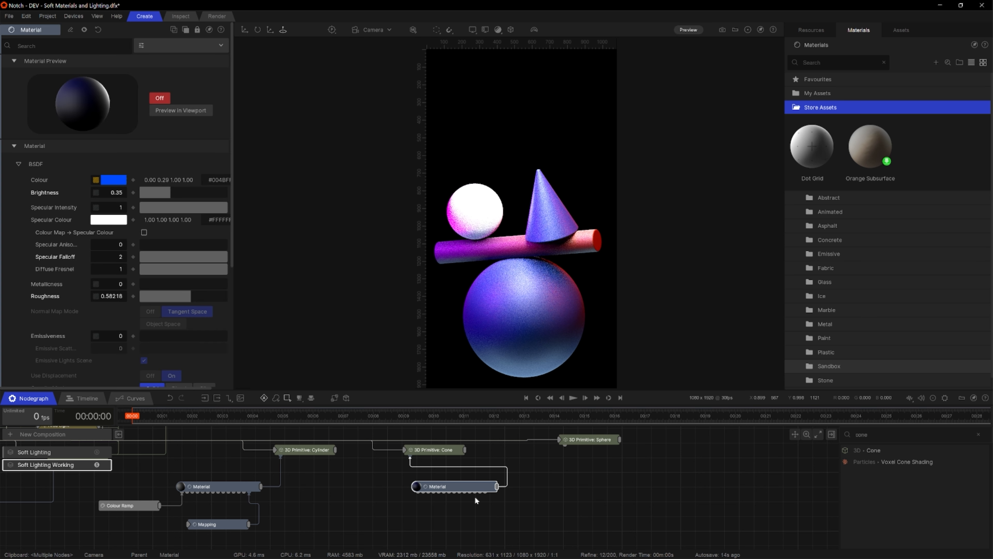
key("ctrl+d")
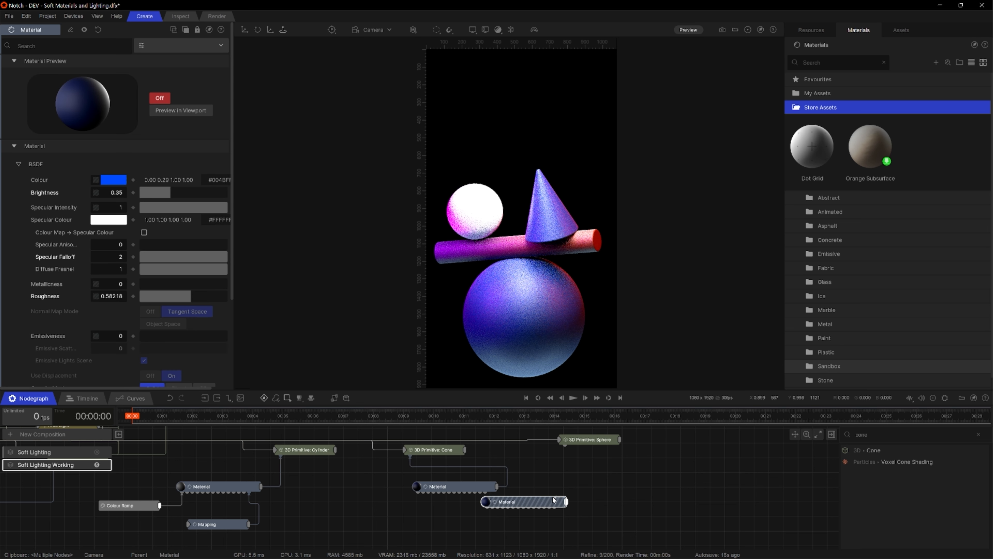
left_click_drag(568, 502, 565, 445)
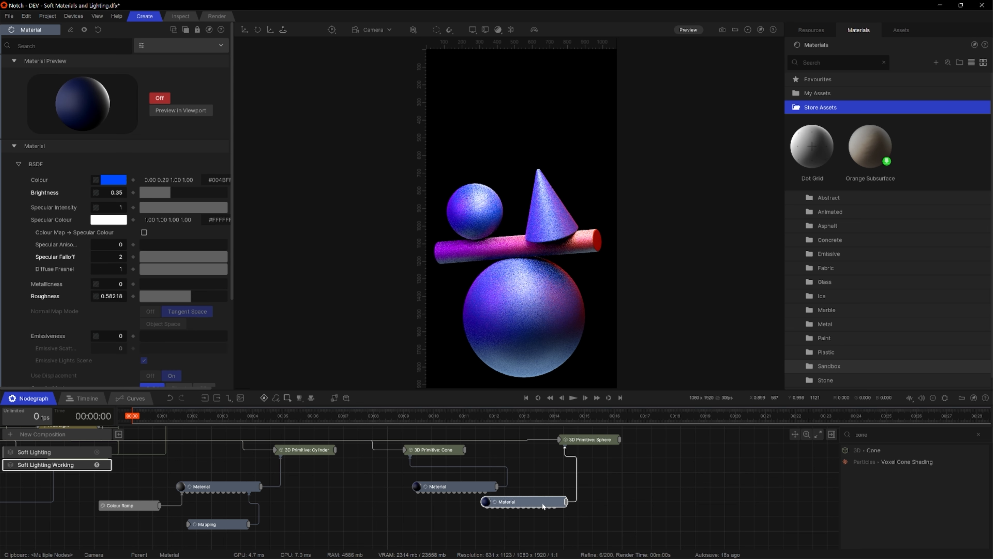
left_click_drag(520, 502, 574, 482)
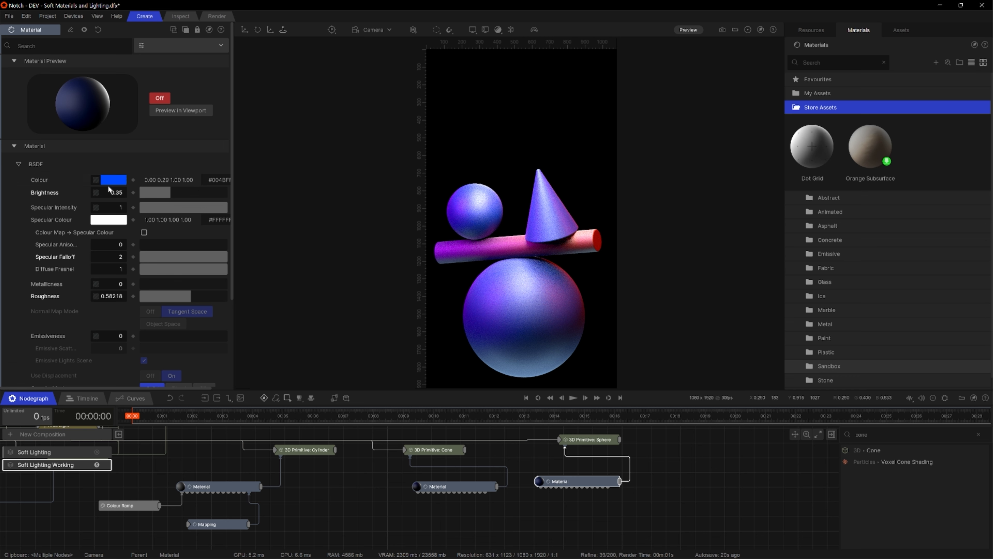
Change the smaller sphere's material colour to purple, about RGB 0.59, 0, 1.
left_click(114, 179)
left_click_drag(24, 208, 9, 237)
Find the Box primitive in the node library and add it to the scene.
middle_click_drag(595, 477, 466, 485)
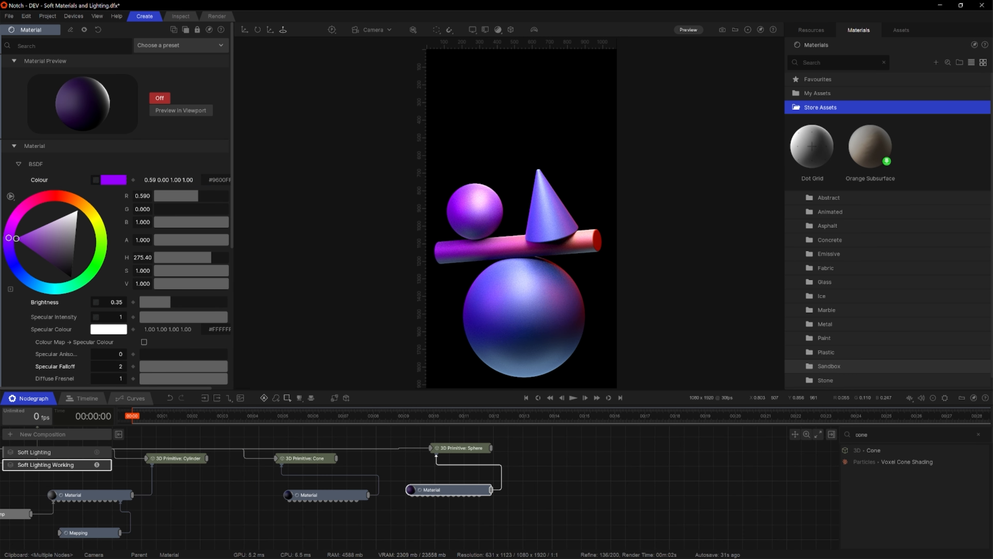
type("box")
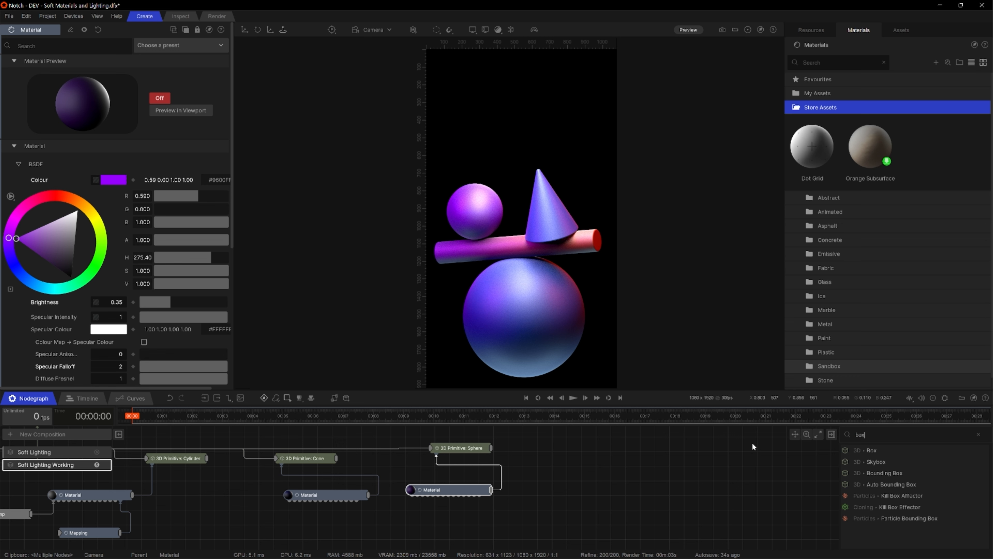
left_click_drag(560, 286, 521, 278)
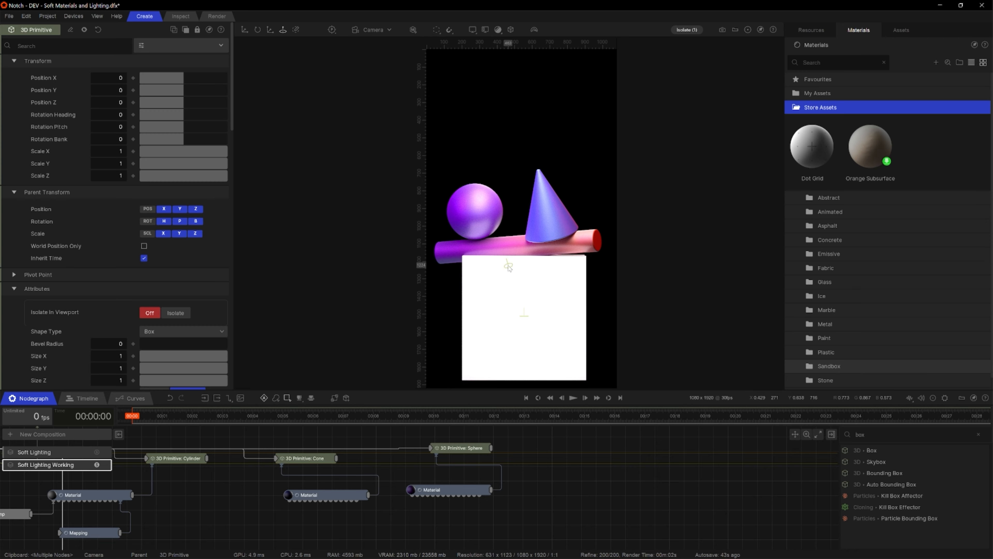
Give the box a custom pivot at the centre of its bottom face (Pivot Position Y -0.5).
left_click_drag(508, 267, 520, 313, "alt")
middle_click_drag(520, 313, 548, 300, "alt")
left_click(204, 275)
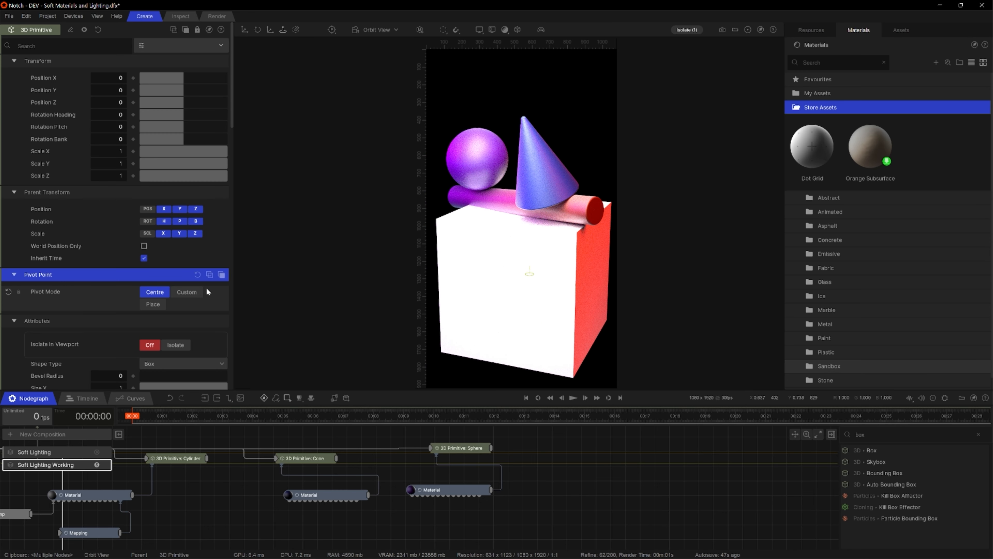
left_click(192, 293)
scroll(184, 305, "down", 2)
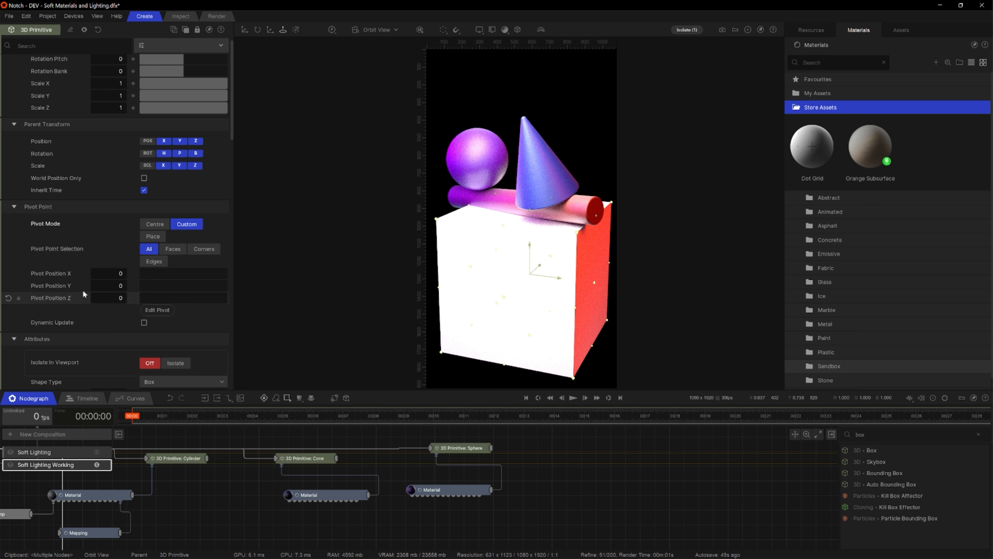
left_click(530, 335)
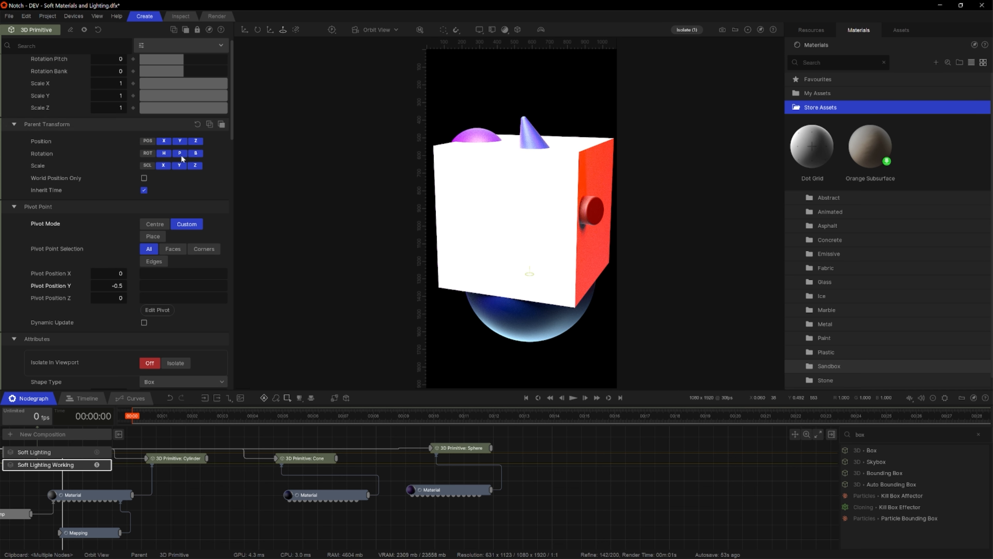
Flatten the box to a Size Y of about 0.13 and enable dynamic updates for its pivot.
scroll(191, 304, "down", 2)
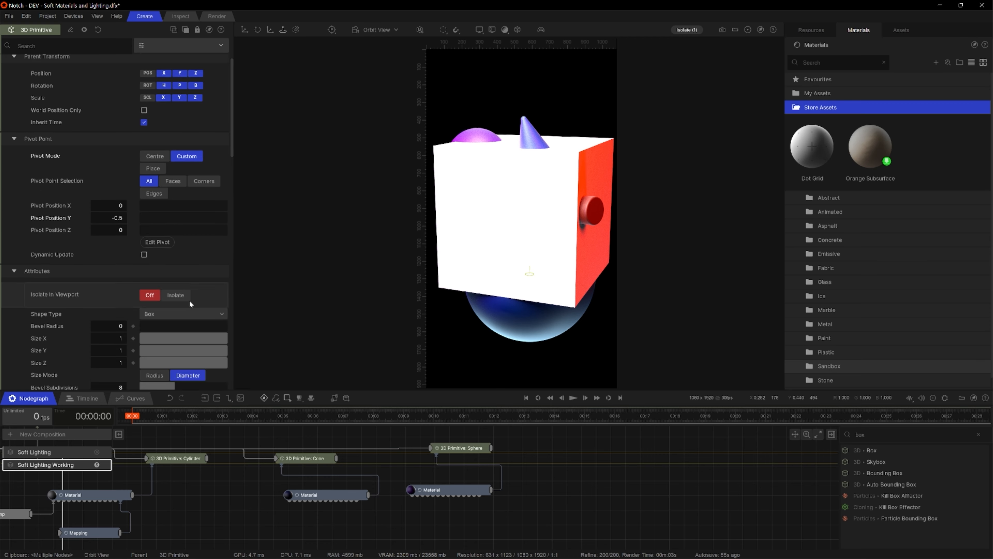
scroll(191, 304, "down", 2)
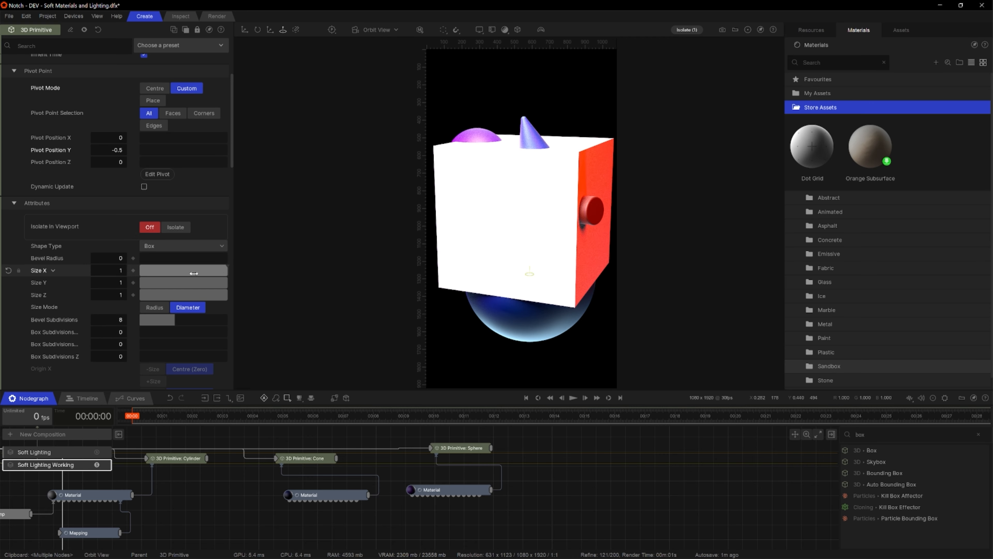
left_click_drag(228, 282, 151, 282)
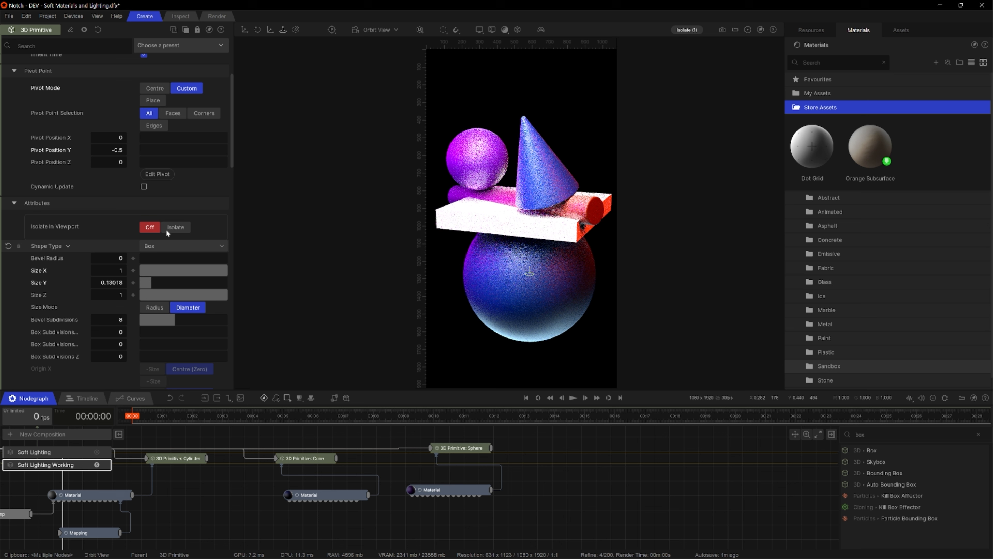
left_click(144, 187)
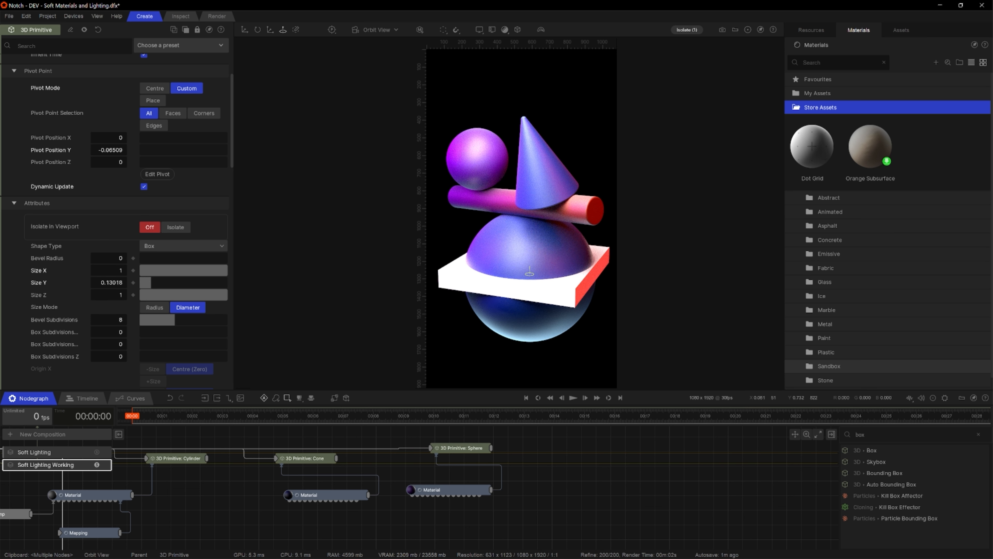
Set the box's Size Z to about 0.35 and Size X to about 0.96, and place it on the smaller sphere.
left_click_drag(214, 294, 175, 304)
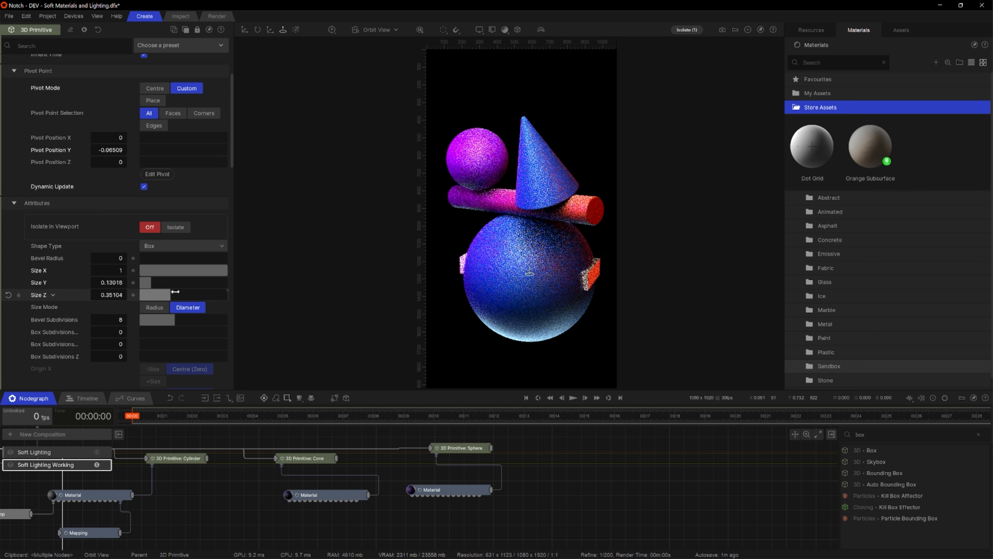
left_click(224, 272)
left_click_drag(226, 272, 224, 273)
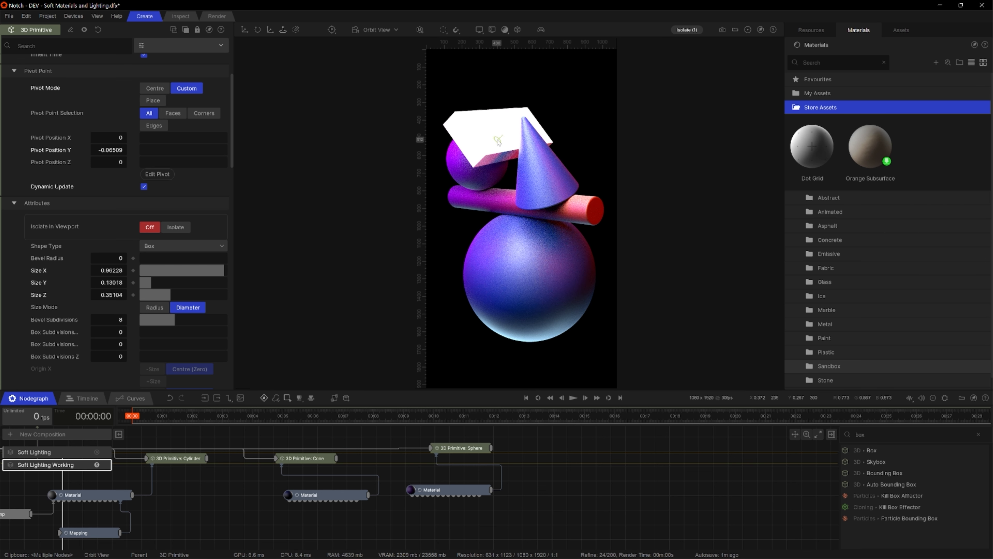
key("c")
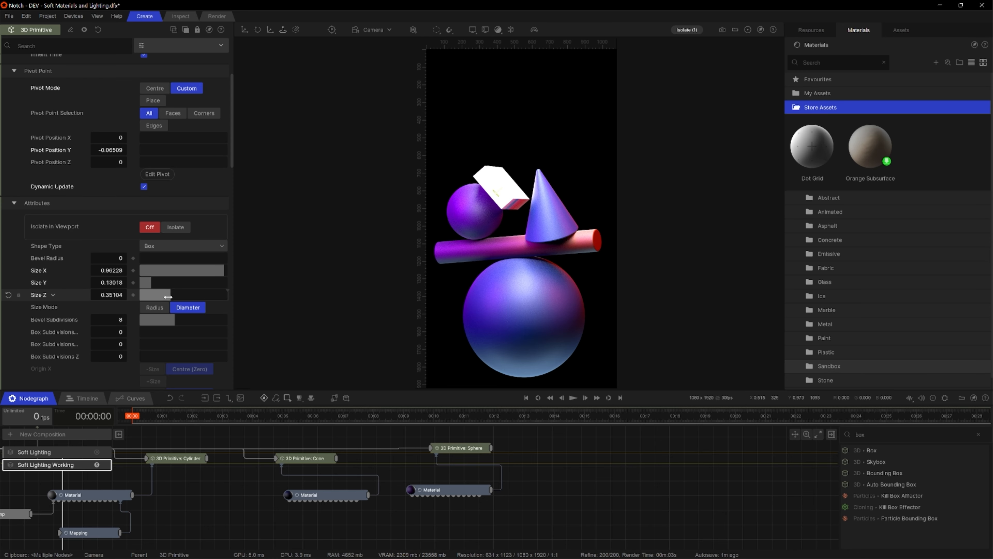
Resize the box to about 0.29 × 0.15 × 0.81 and shift the cone slightly along the cylinder away from the smaller sphere.
left_click_drag(186, 301, 211, 302)
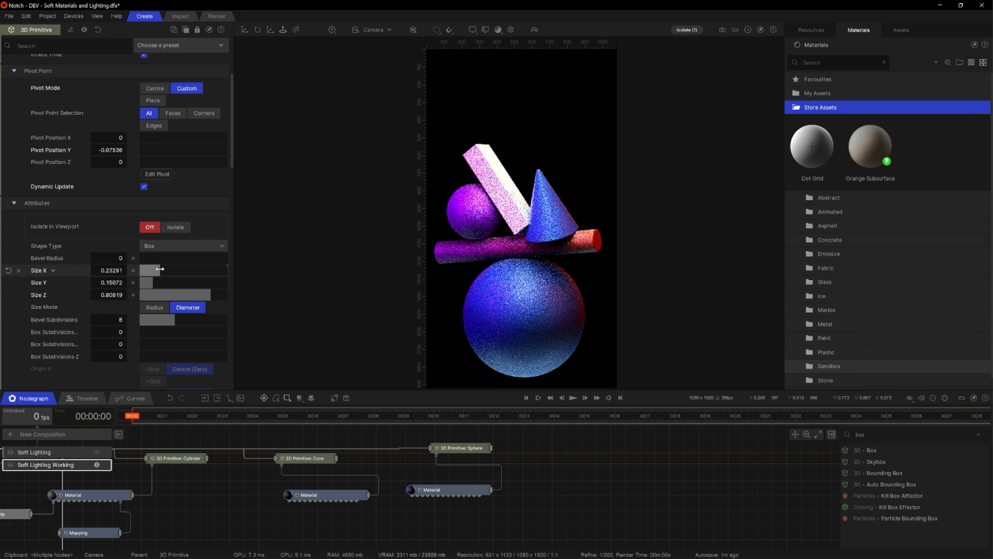
left_click_drag(160, 269, 168, 275)
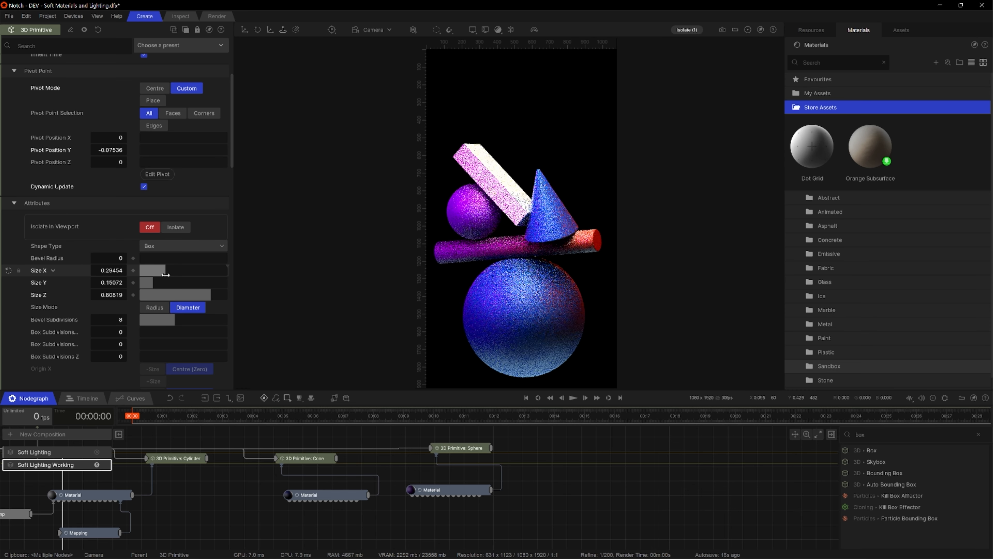
left_click(550, 236)
left_click_drag(557, 232, 560, 231)
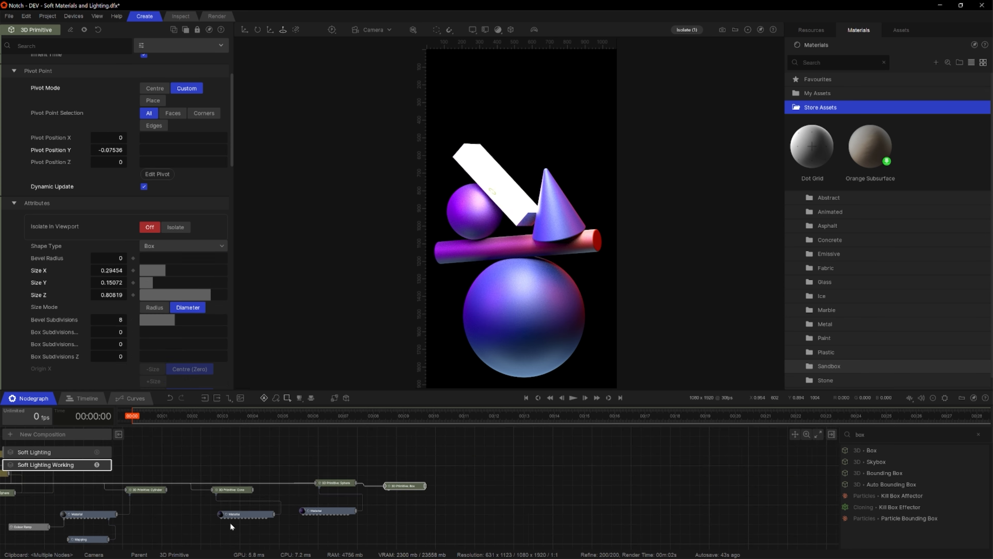
Copy the cylinder's material with its colour ramp and mapping nodes, and connect the pasted material to the box.
middle_click_drag(230, 523, 307, 496)
left_click_drag(193, 537, 92, 484)
key("ctrl+c")
key("ctrl+v")
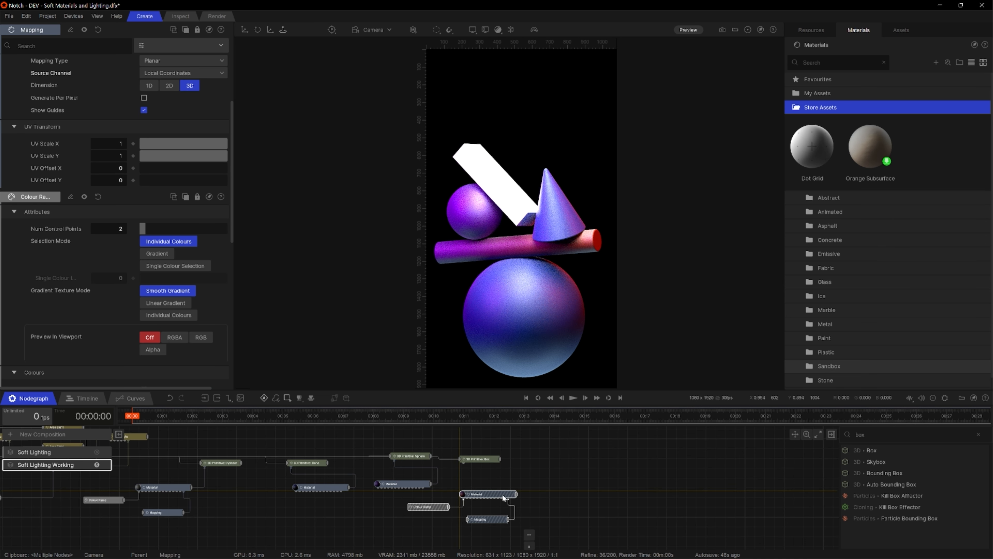
left_click(518, 495)
left_click_drag(516, 496, 464, 463)
Set the Rotation Pitch of the box material's mapping node to -90.
left_click(498, 520)
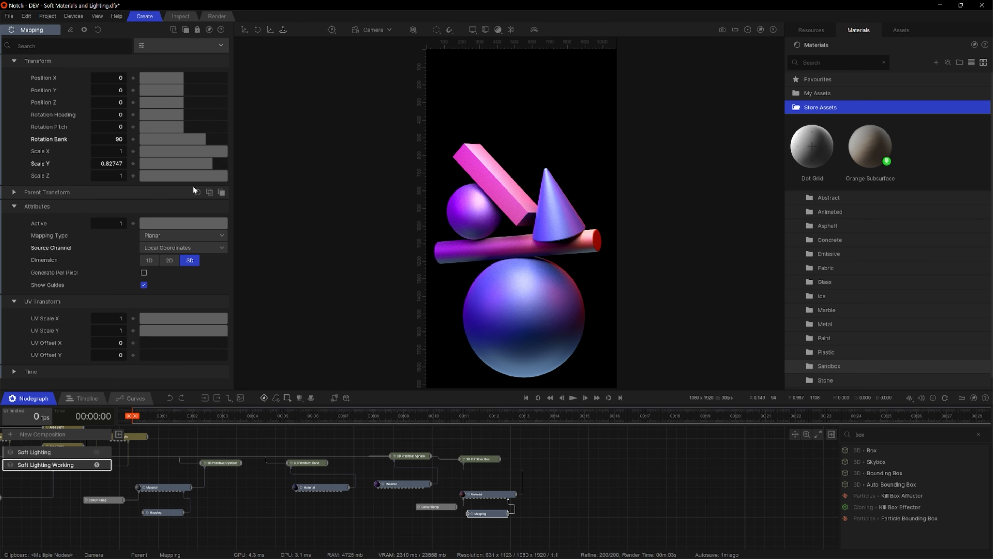
left_click_drag(178, 126, 160, 135)
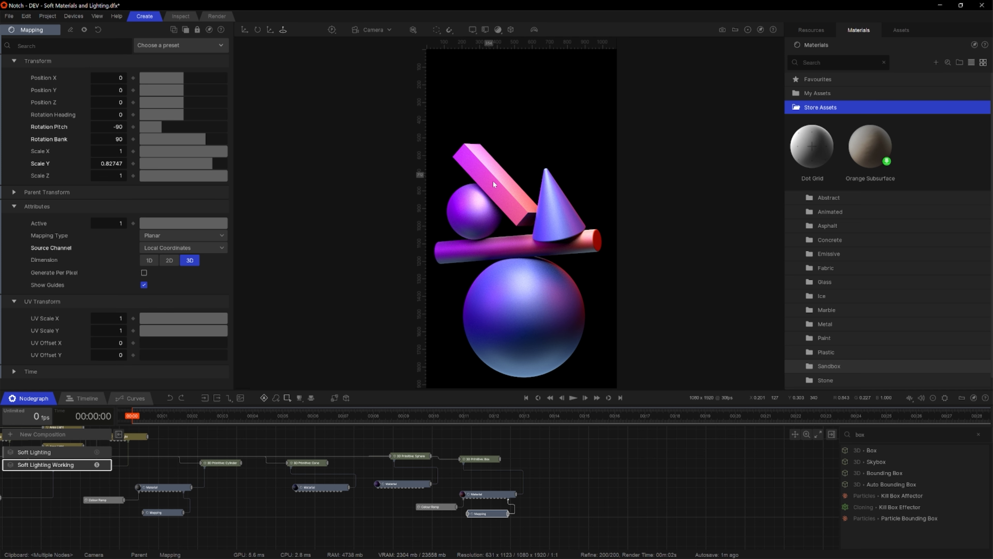
Set the box's Bevel Radius to 0.018 and its Size Y to about 0.17.
left_click(485, 459)
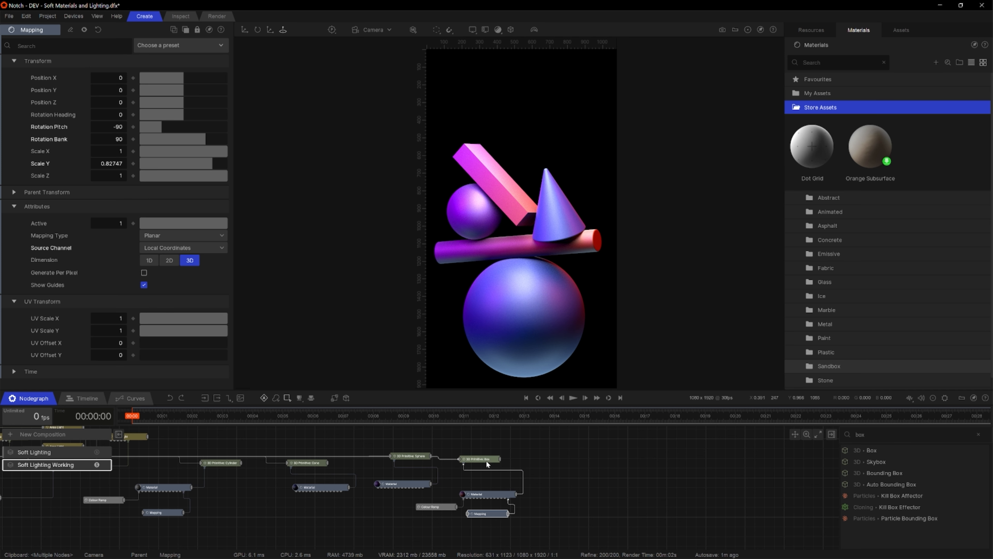
scroll(172, 225, "down", 10)
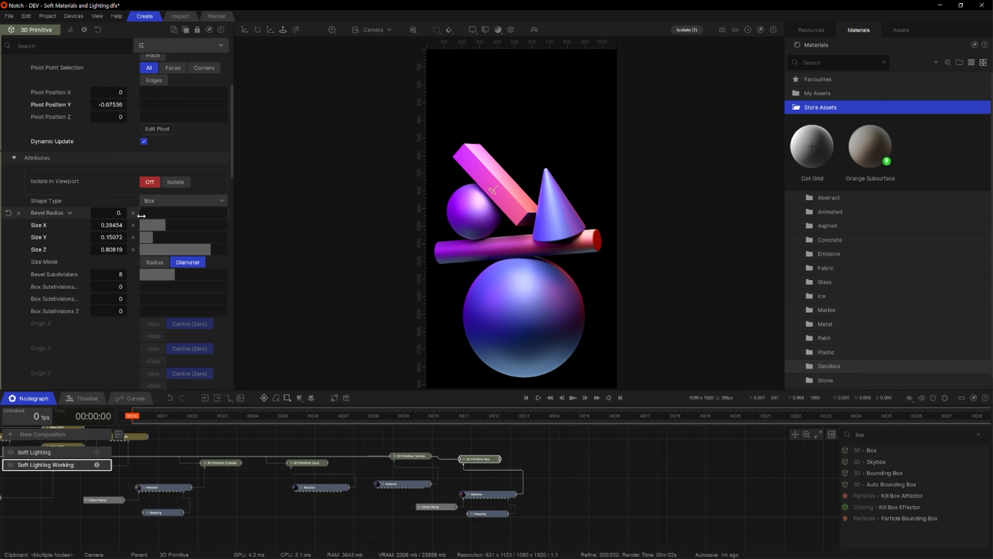
type("18")
key("Return")
scroll(172, 235, "down", 2)
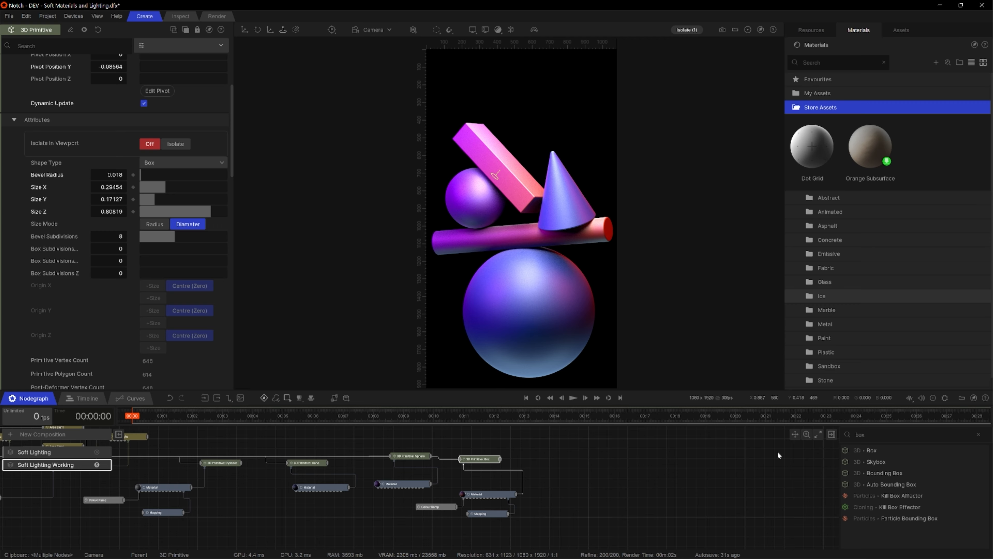
Add another Cylinder primitive to the scene and rotate it to a pitch of -90 so its open end faces the camera.
type("cy")
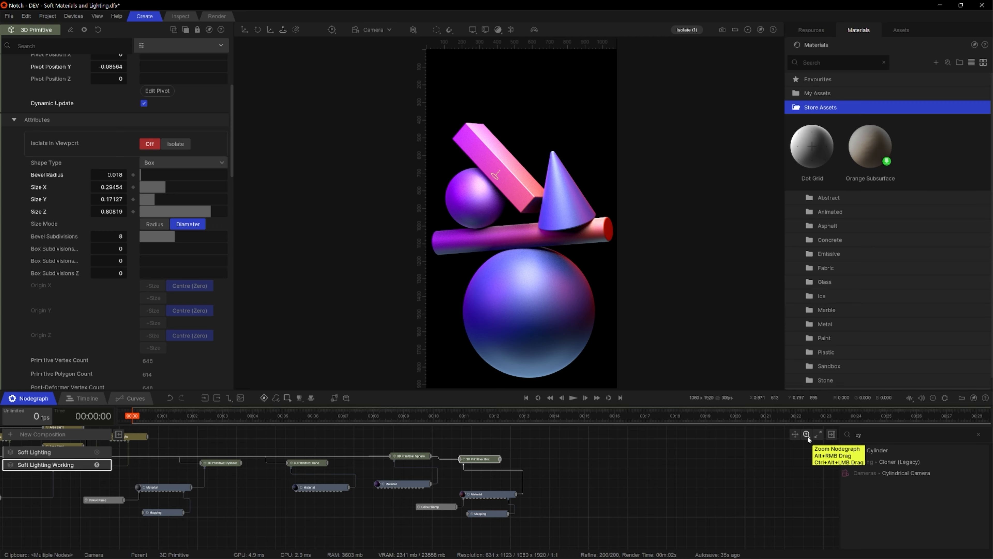
key("Return")
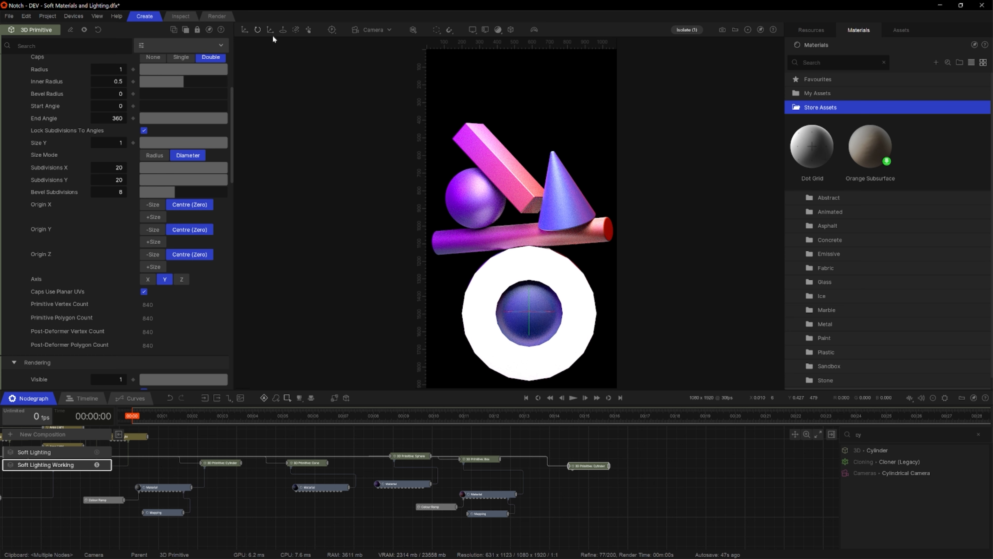
Give the new cylinder a custom pivot at the bottom of its curved side (Pivot Position Z -0.5).
key("o")
scroll(80, 100, "up", 5)
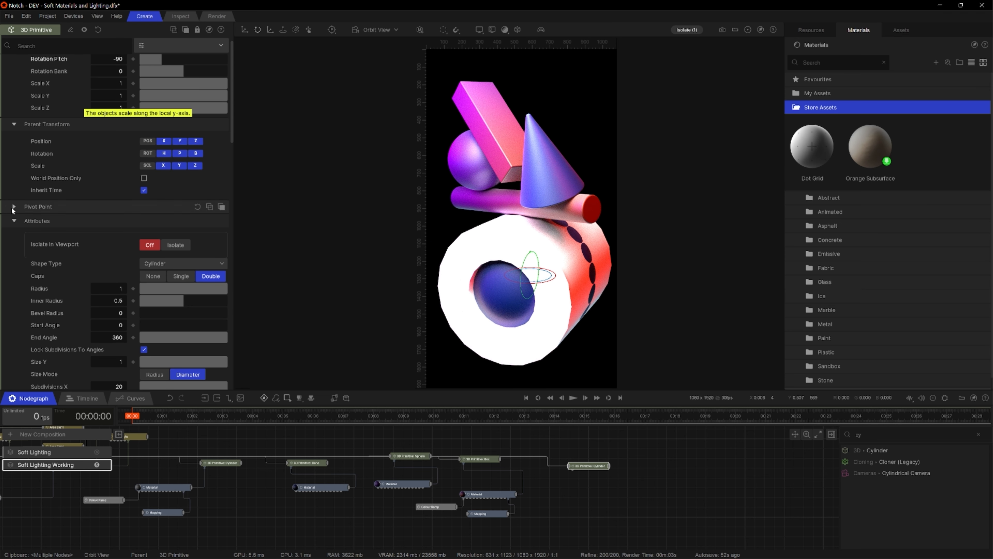
left_click(13, 208)
left_click(187, 224)
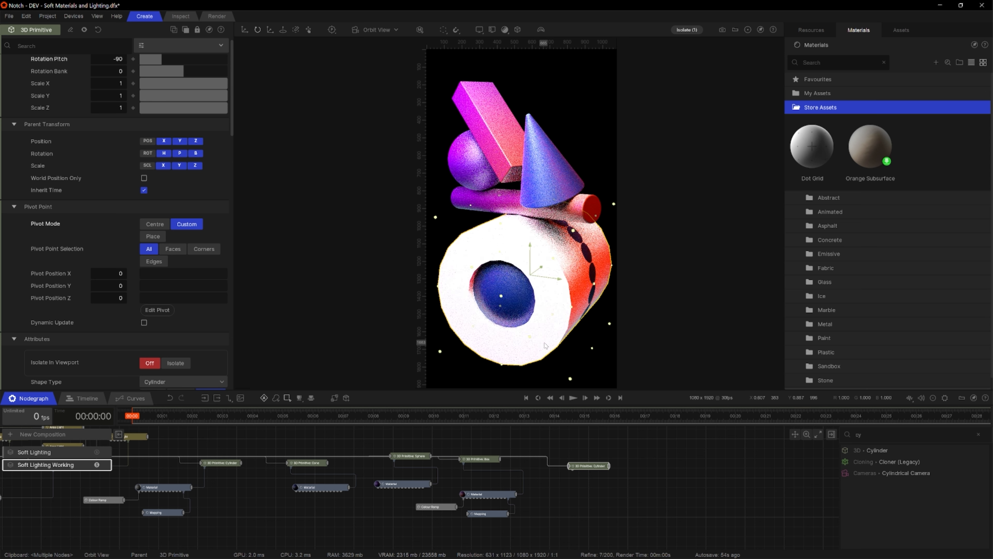
left_click(530, 338)
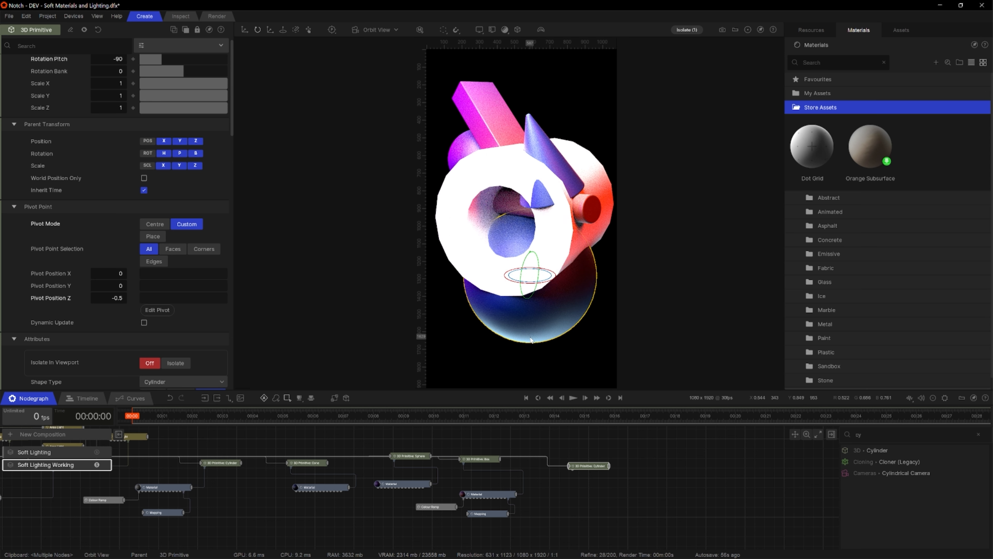
Enable Dynamic Update for the cylinder's pivot, lift the cylinder above the tilted box, and rotate it in local space to a bank of about 84.
left_click(144, 323)
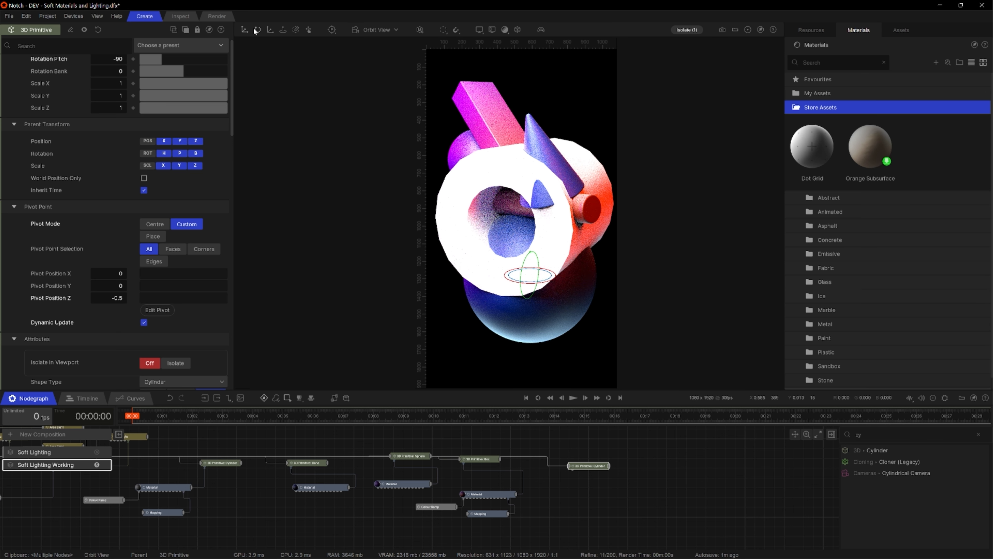
left_click_drag(494, 85, 493, 109)
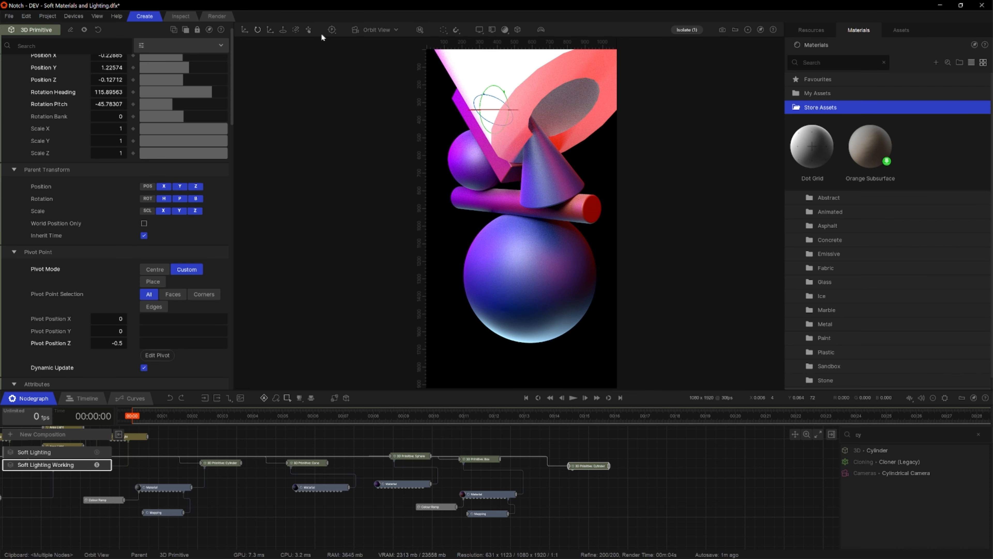
left_click(332, 30)
left_click(350, 59)
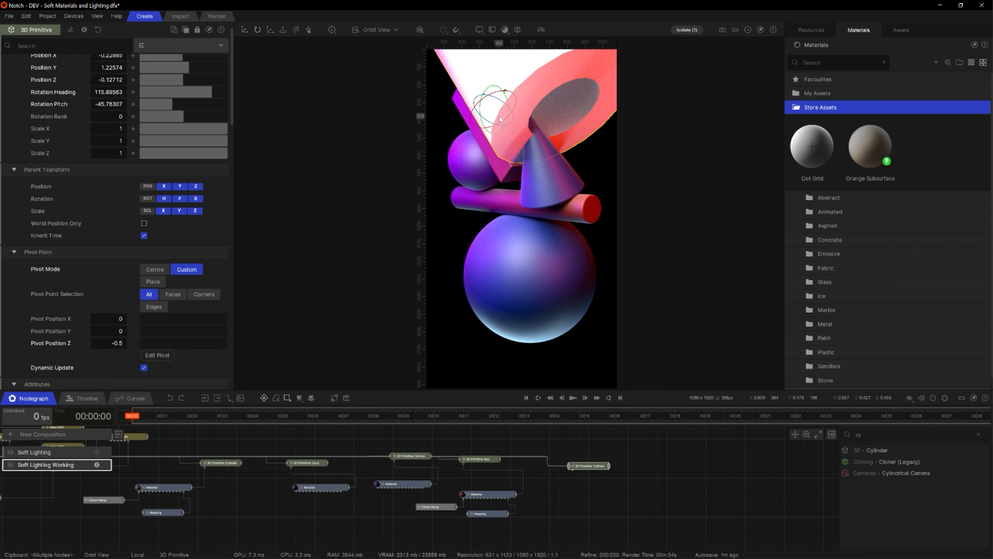
left_click_drag(490, 124, 440, 86)
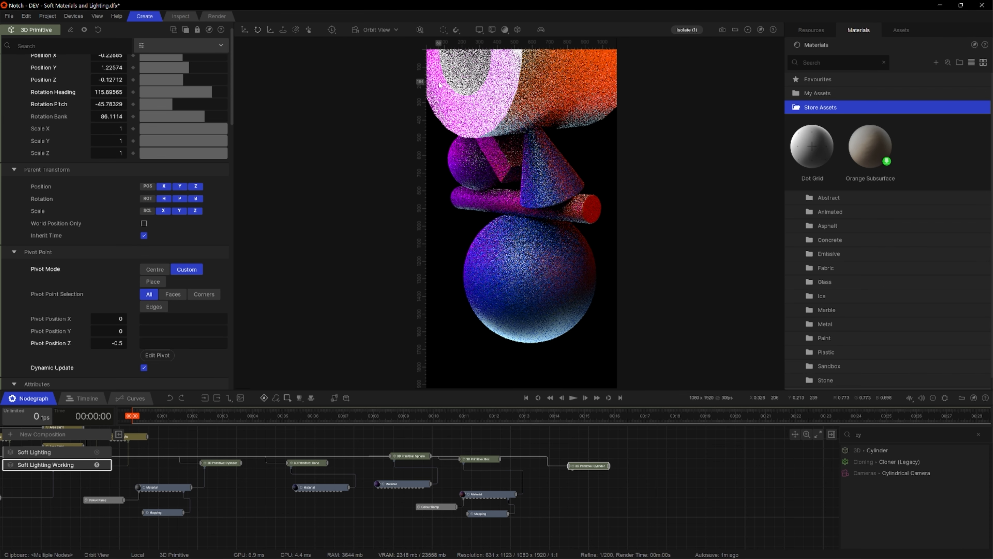
key("c")
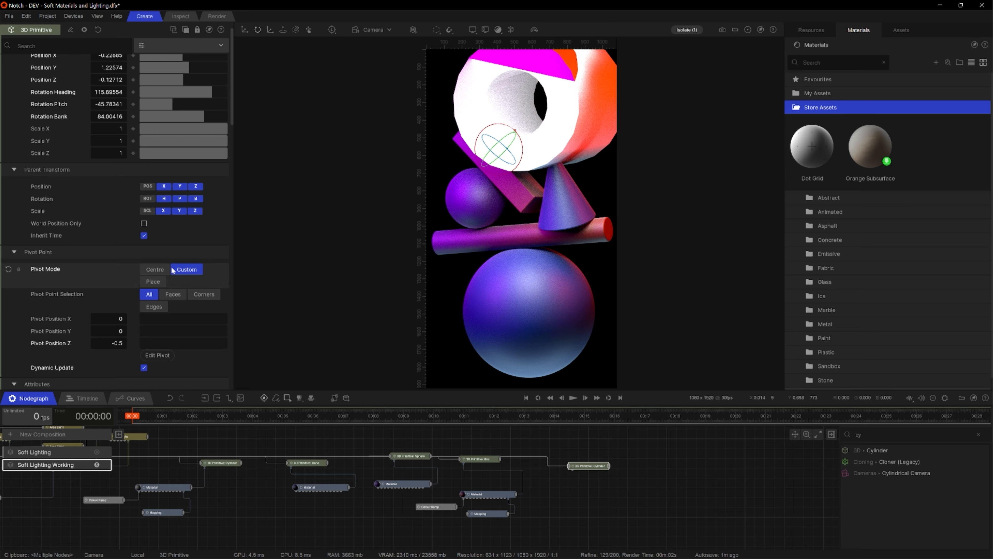
Shrink the cylinder to a Radius of about 0.587, Inner Radius about 0.325 and Size Y about 0.253, with Pivot Position Z about -0.29.
scroll(201, 311, "down", 3)
scroll(201, 311, "down", 7)
left_click_drag(203, 226, 169, 239)
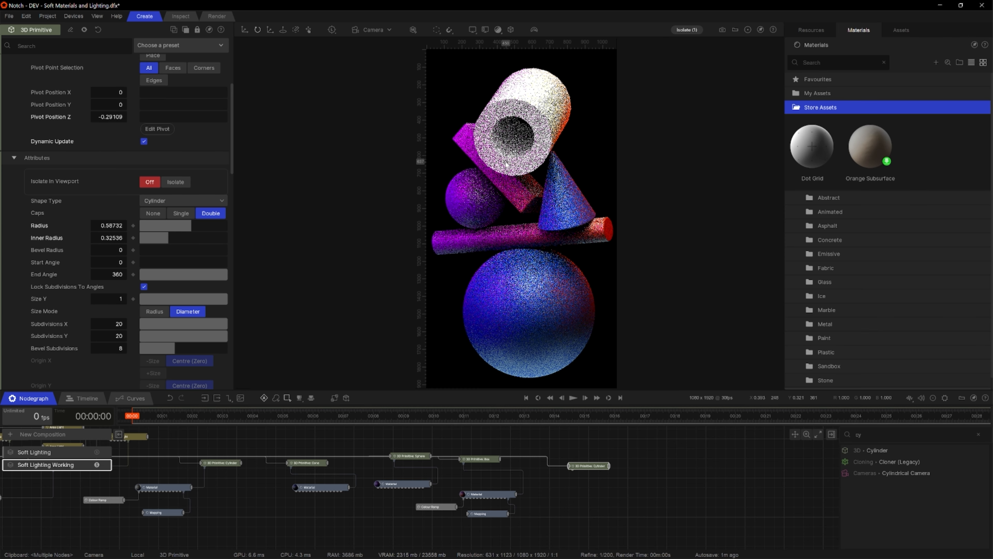
scroll(184, 234, "down", 2)
left_click_drag(225, 260, 160, 262)
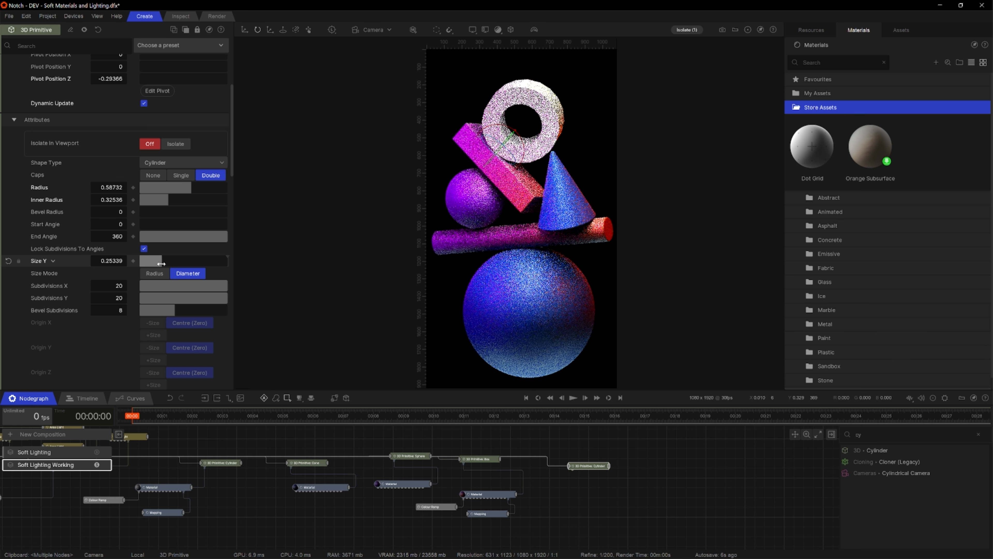
Set the ring's Subdivisions X to 80 and cut it open with Start Angle about 56 and End Angle about 274.
left_click(108, 287)
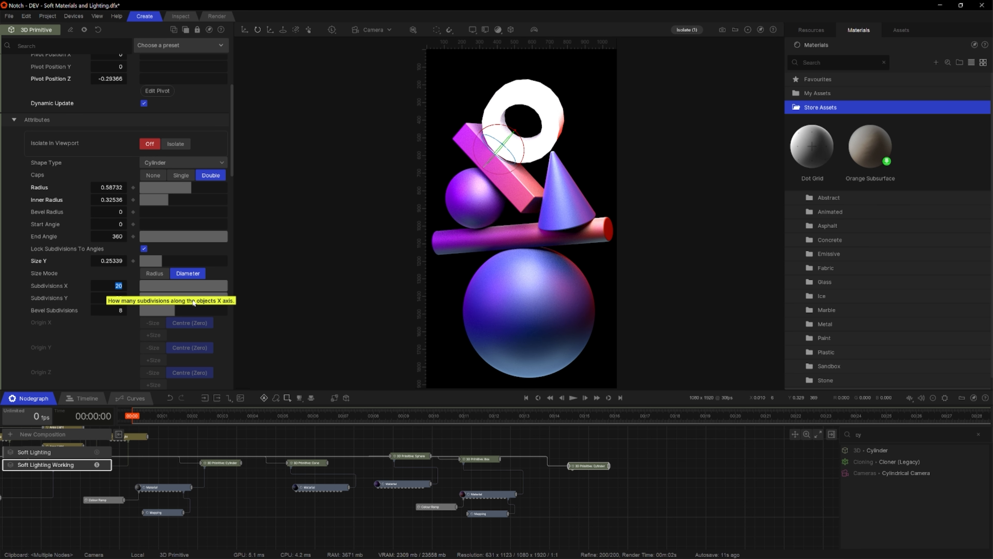
type("80")
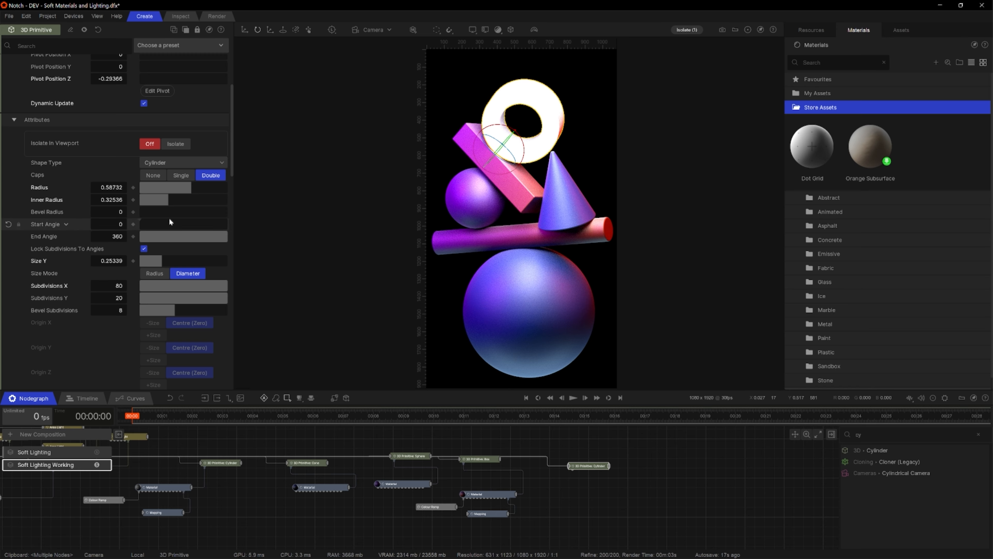
left_click_drag(165, 223, 153, 224)
left_click_drag(218, 236, 206, 236)
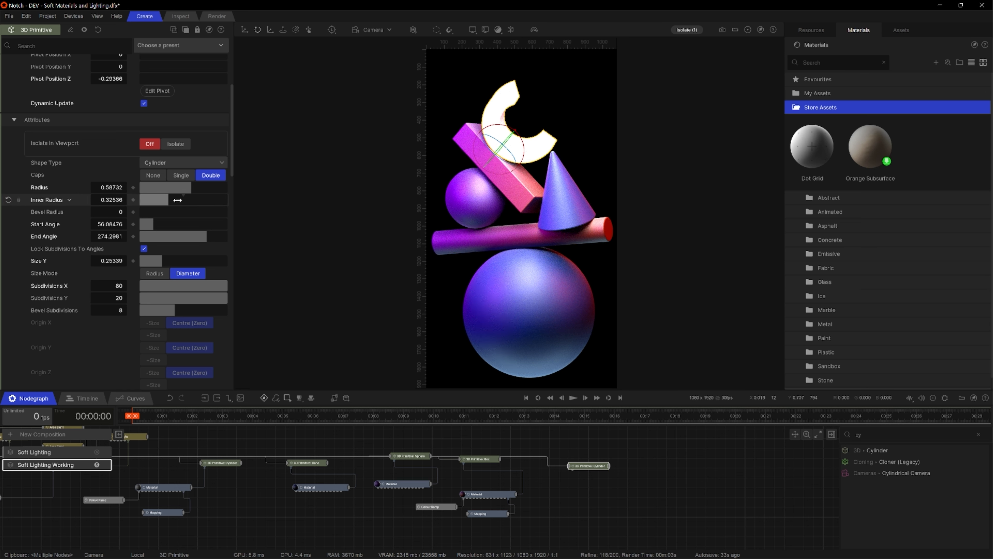
Refine the open ring to Radius about 0.546, Inner Radius about 0.336, Size Y about 0.176 and Bevel Radius 0.01.
left_click_drag(160, 260, 154, 260)
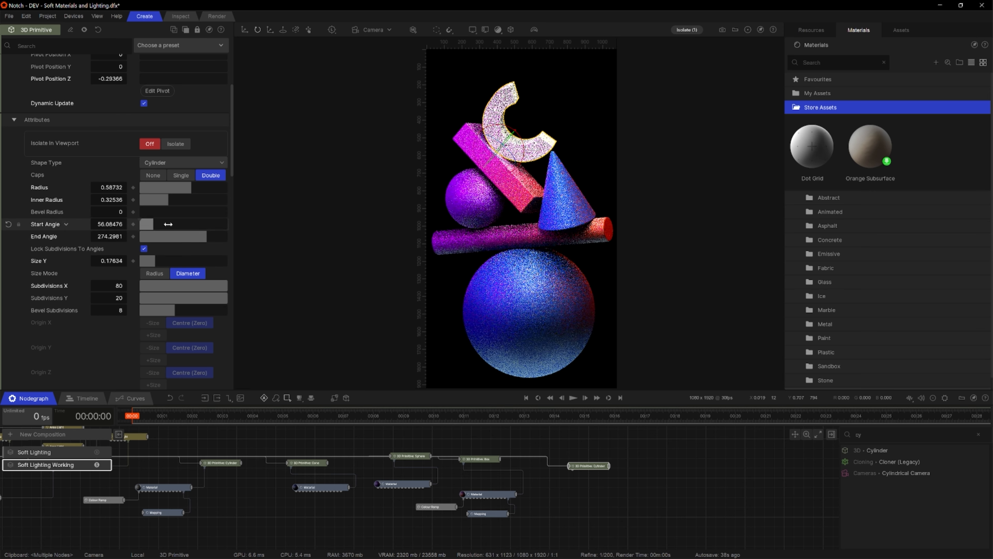
mouse_move(172, 199)
left_mouse_down()
mouse_move(188, 188)
mouse_move(169, 199)
left_mouse_up()
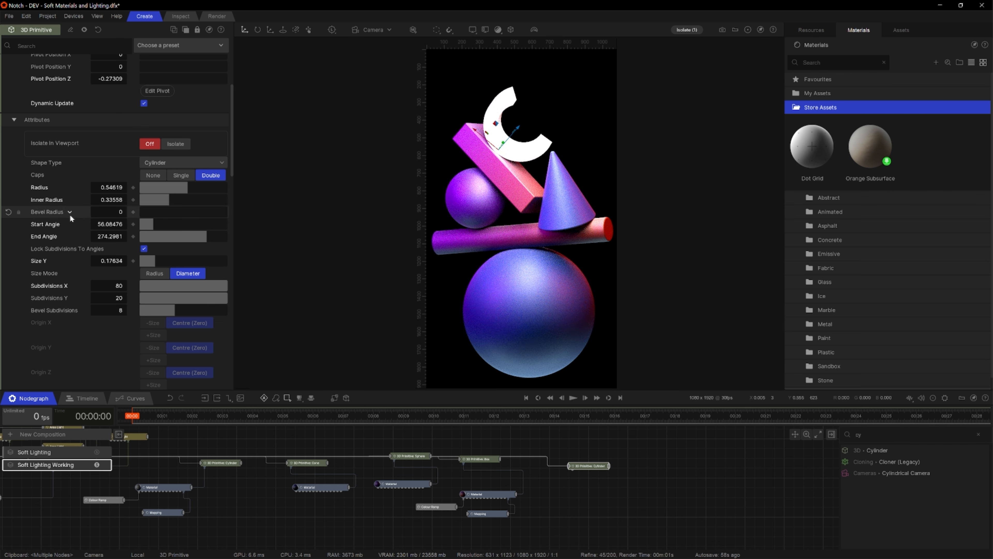
left_click(113, 212)
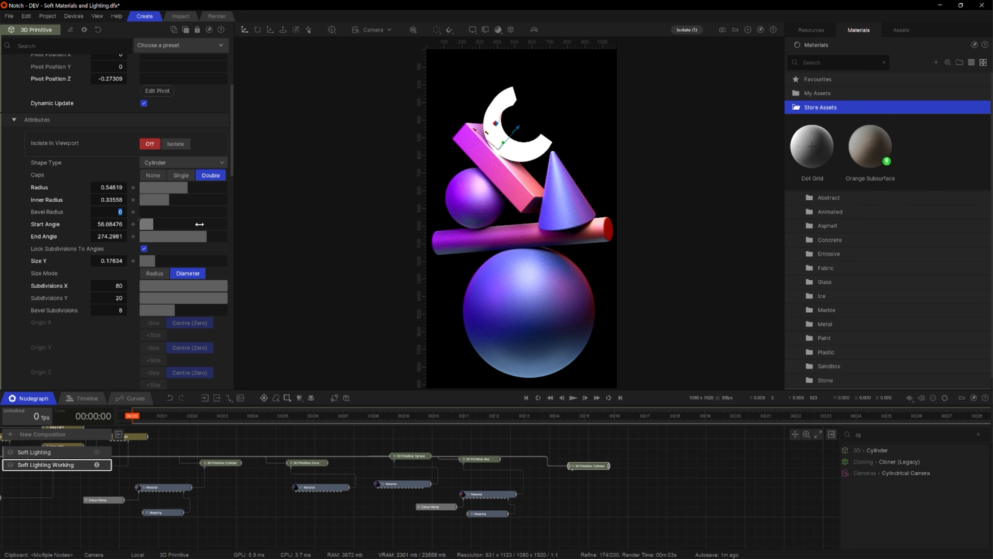
key("Return")
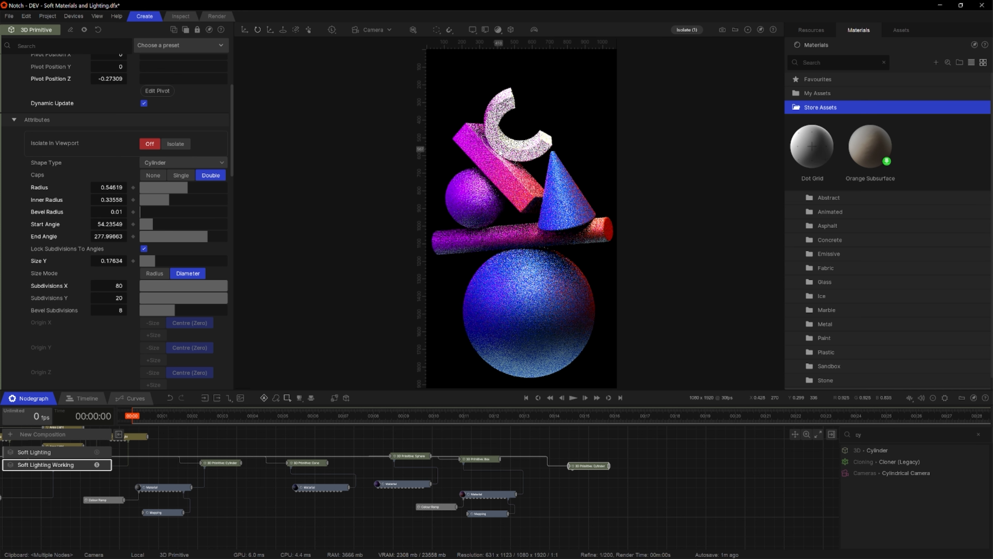
left_click(557, 218)
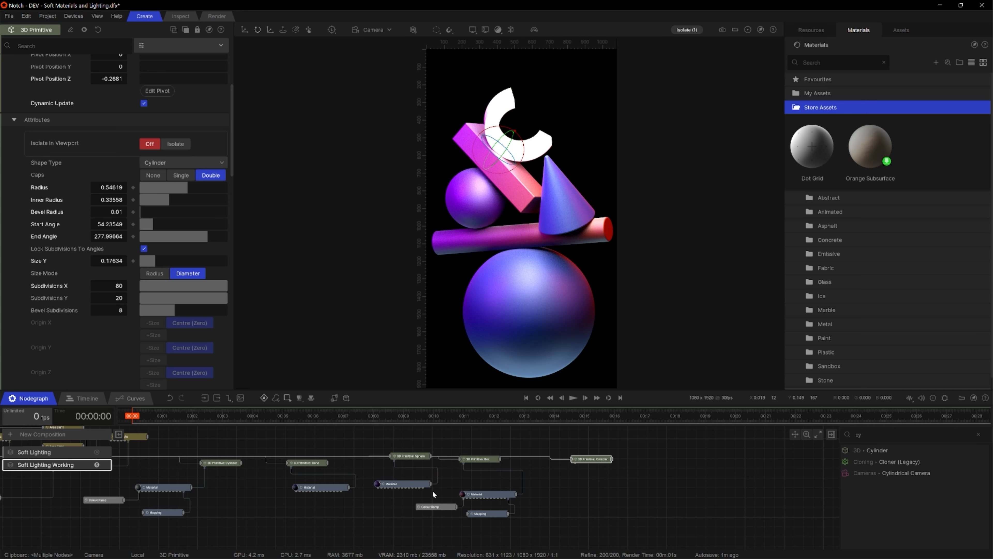
Copy the box's material with its colour ramp and mapping onto the open ring, and arrange the pasted nodes below it.
left_click_drag(526, 525, 577, 462)
key("ctrl+c")
key("ctrl+v")
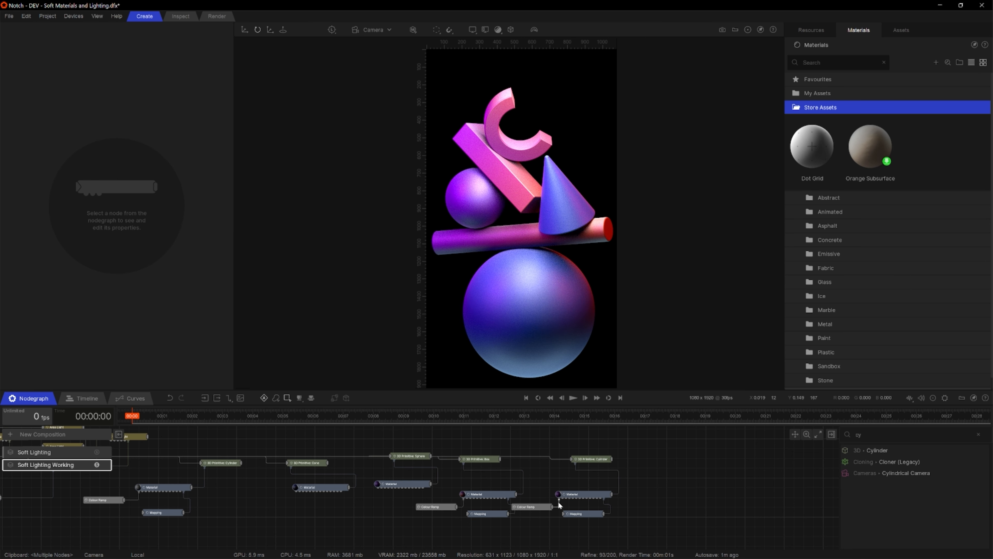
left_click_drag(539, 508, 548, 512)
left_click_drag(612, 529, 554, 509)
left_click_drag(557, 511, 576, 518)
left_click(578, 522)
Set the ring's colour ramp to orange (0.97, 0.50, 0.06) for Colour 0 and pink (0.97, 0.31, 0.87) for Colour 1.
left_click(565, 517)
left_click(111, 252)
left_click_drag(65, 268, 77, 273)
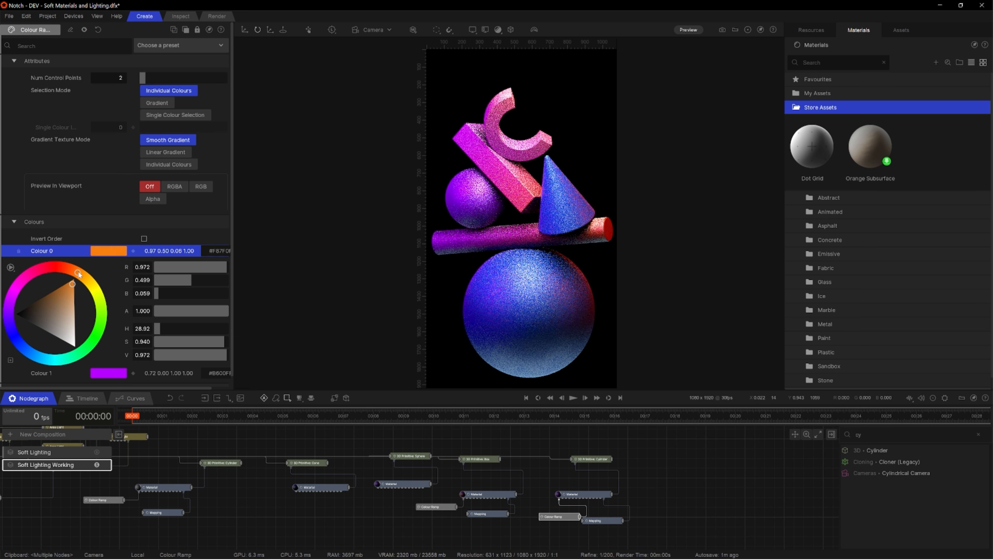
left_click(109, 373)
left_click_drag(9, 320, 46, 312)
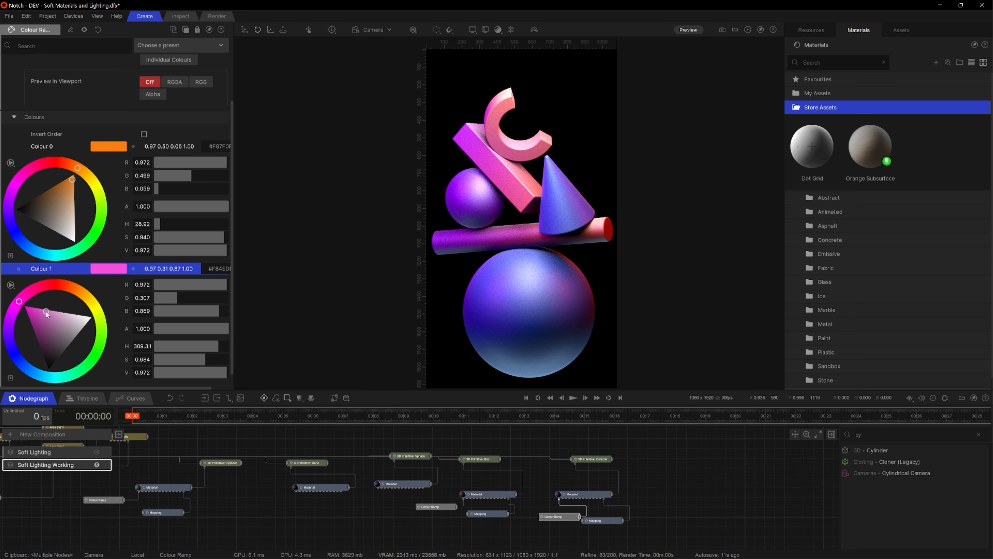
Rotate the ring material's mapping to a heading of about 11, a pitch of about -74 and a bank of 0.
left_click(605, 521)
mouse_move(199, 139)
left_mouse_down()
mouse_move(175, 143)
mouse_move(186, 147)
left_mouse_up()
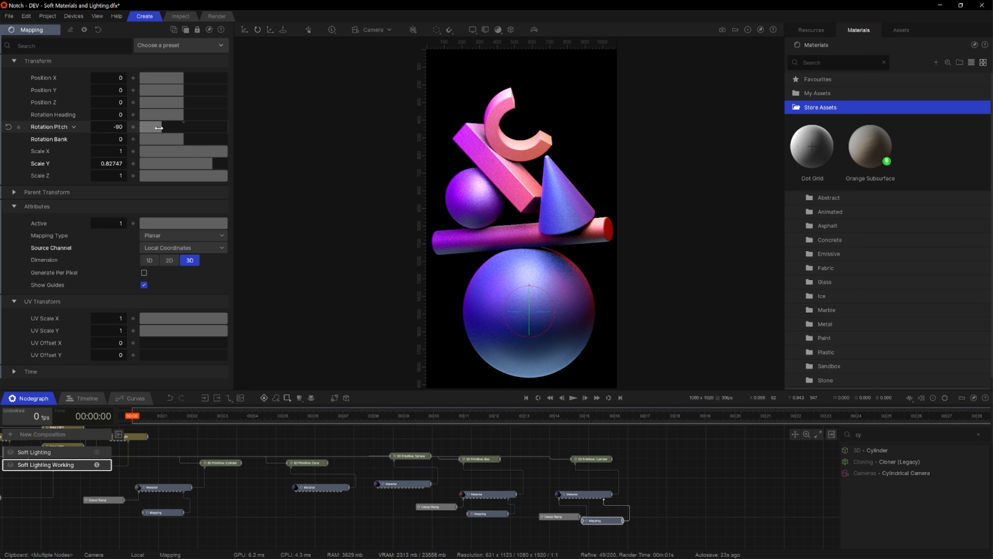
left_click_drag(184, 117, 189, 121)
left_click_drag(183, 127, 165, 127)
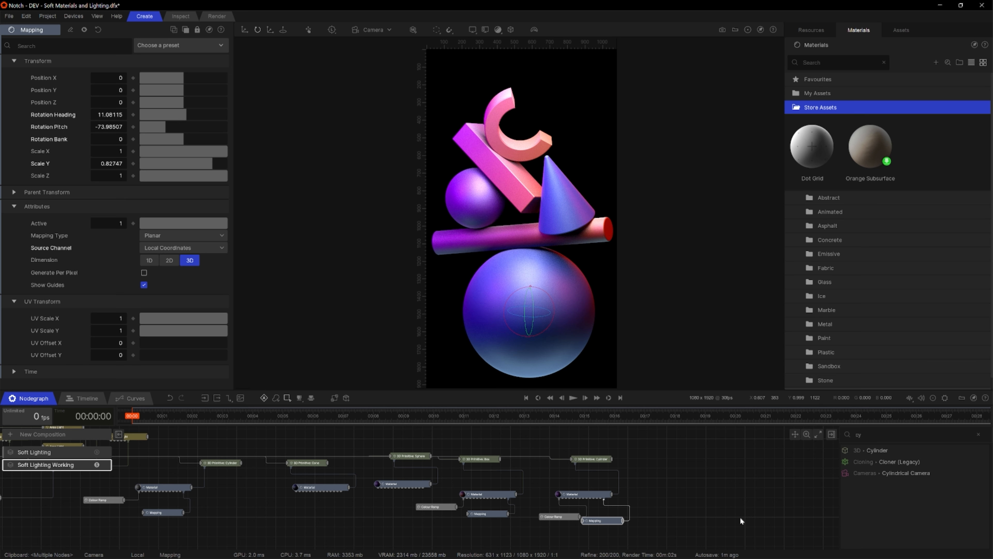
Add a Plane primitive to the scene and place its node after the other primitives in the nodegraph.
left_click_drag(882, 438, 806, 440)
type("plane")
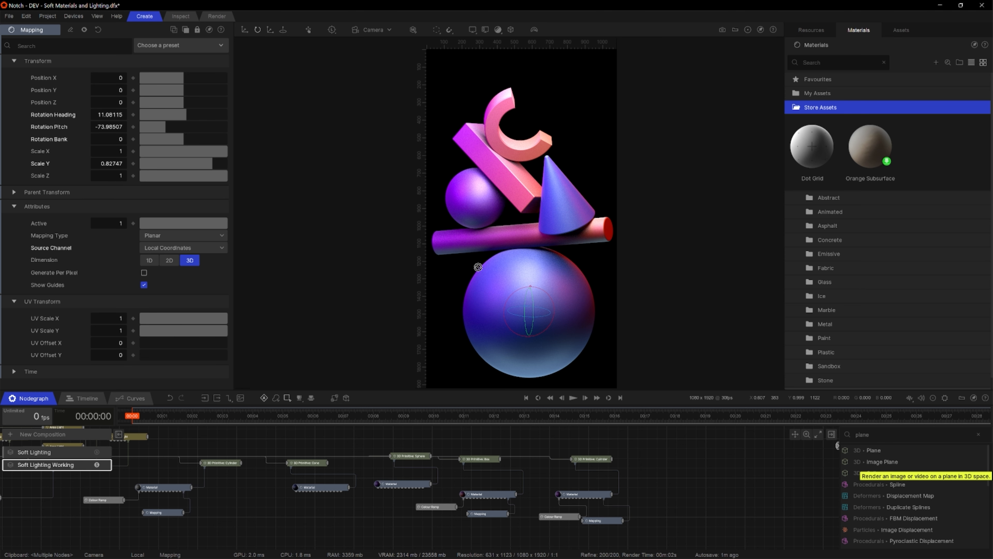
left_click_drag(478, 267, 485, 280)
middle_click_drag(224, 540, 320, 496)
scroll(319, 497, "down", 5)
left_click_drag(254, 546, 511, 484)
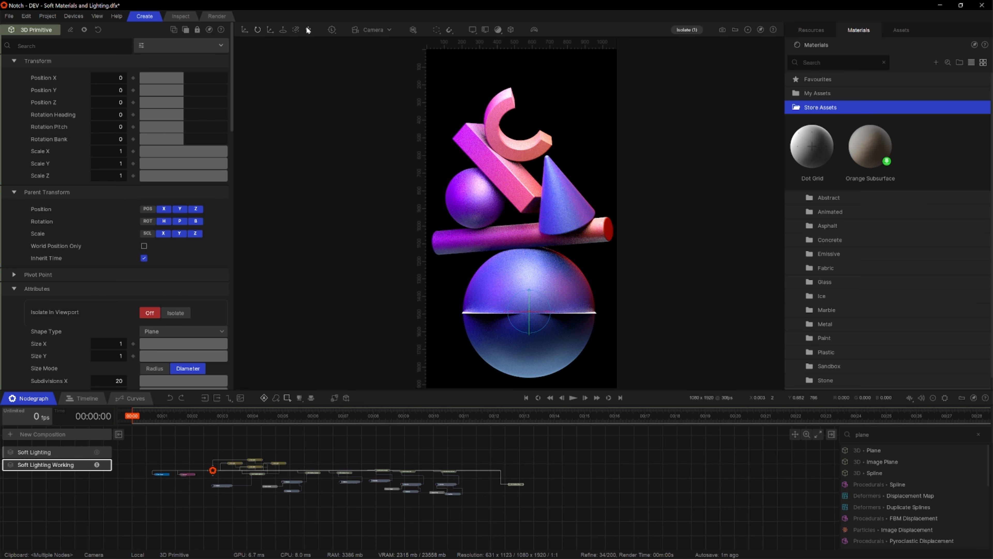
Switch the transform space to World and rotate the plane to a pitch of -90 so it stands upright.
left_click(332, 32)
left_click(344, 72)
left_click_drag(528, 296, 560, 469)
Scale the plane to about 1.85 in X and 3.42 in Y and Z, and position it behind the shapes at Z about 0.72.
left_click(244, 30)
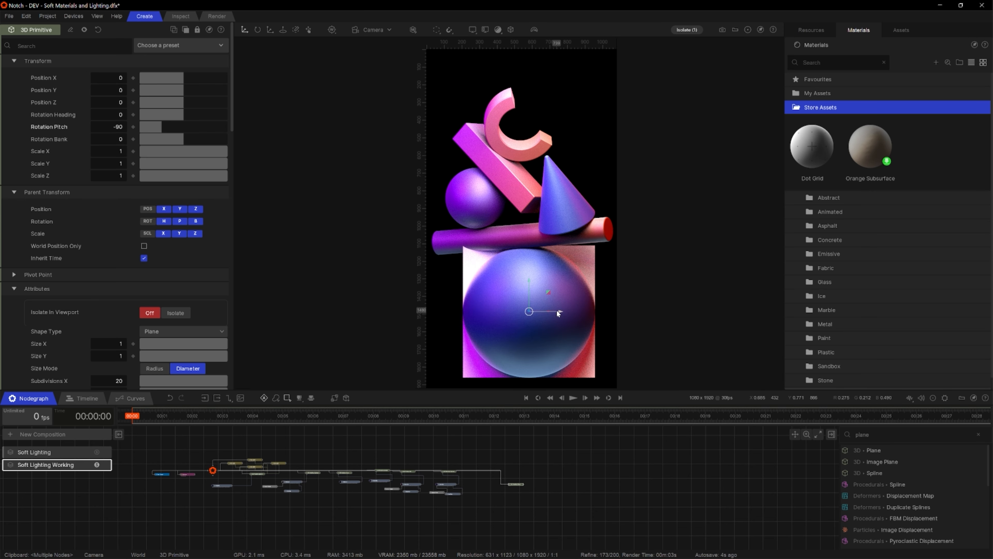
left_click(269, 30)
left_click_drag(560, 311, 591, 307)
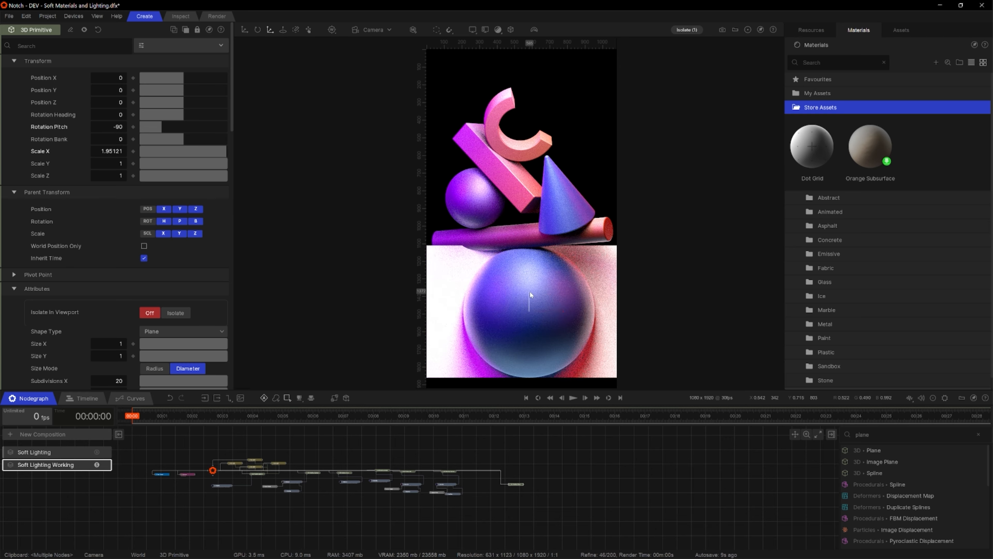
left_click_drag(529, 281, 505, 182)
left_click(245, 31)
left_click_drag(529, 284, 507, 254)
left_click_drag(184, 103, 187, 103)
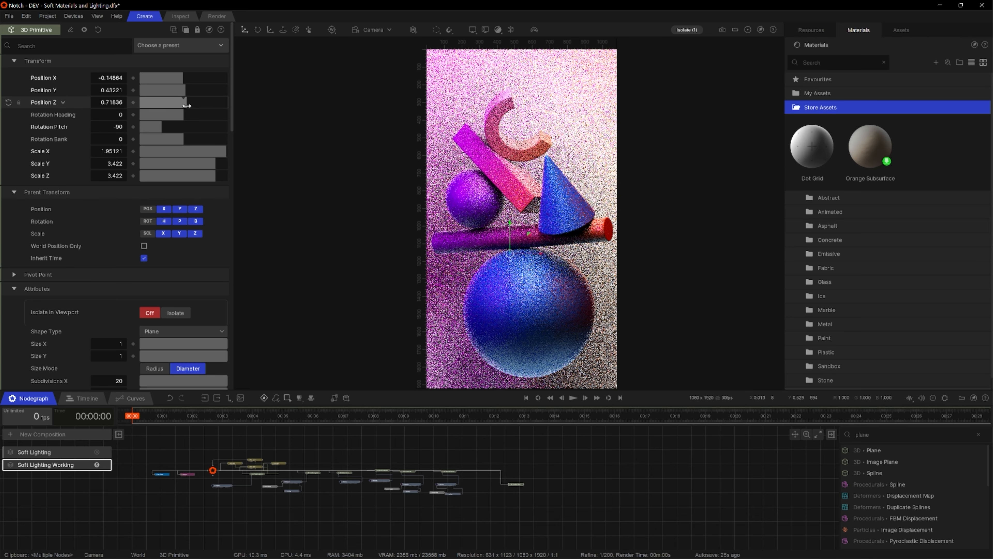
Duplicate the ring's material with its colour ramp and mapping onto the background plane.
scroll(472, 498, "up", 5)
left_click_drag(465, 491, 613, 445)
left_click(642, 474)
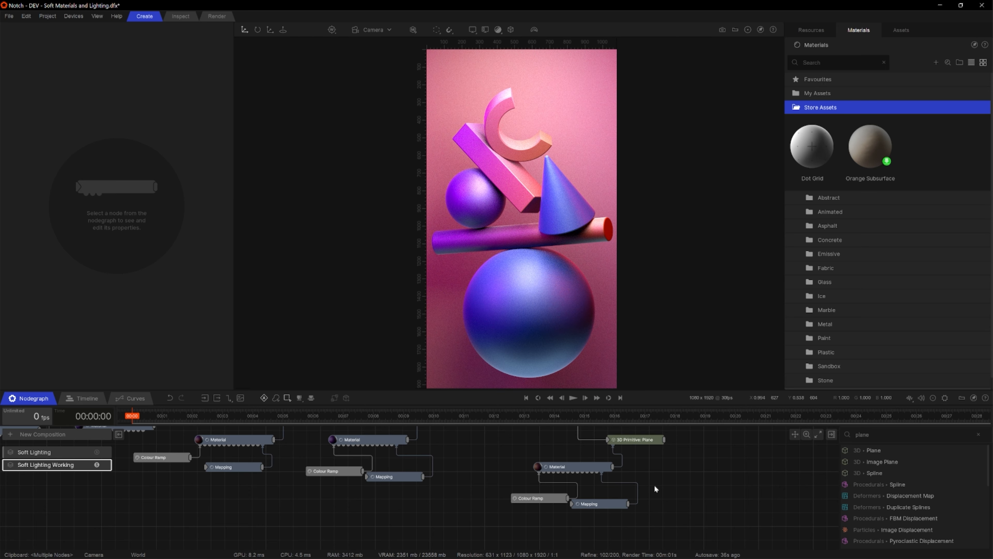
left_click(589, 469)
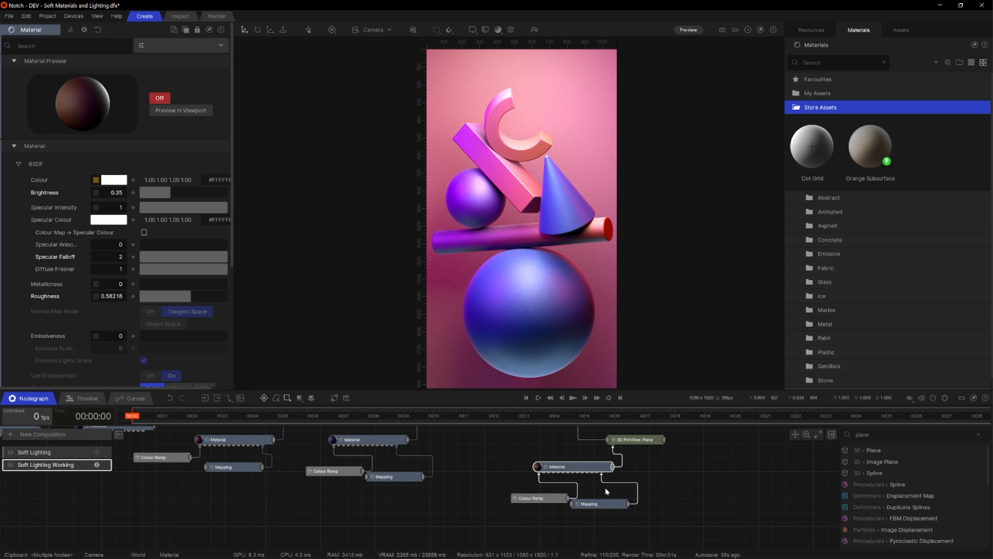
Give the plane's colour ramp three control points and recolour its stops, using a blue hue for Colour 0.
left_click_drag(557, 499, 541, 499)
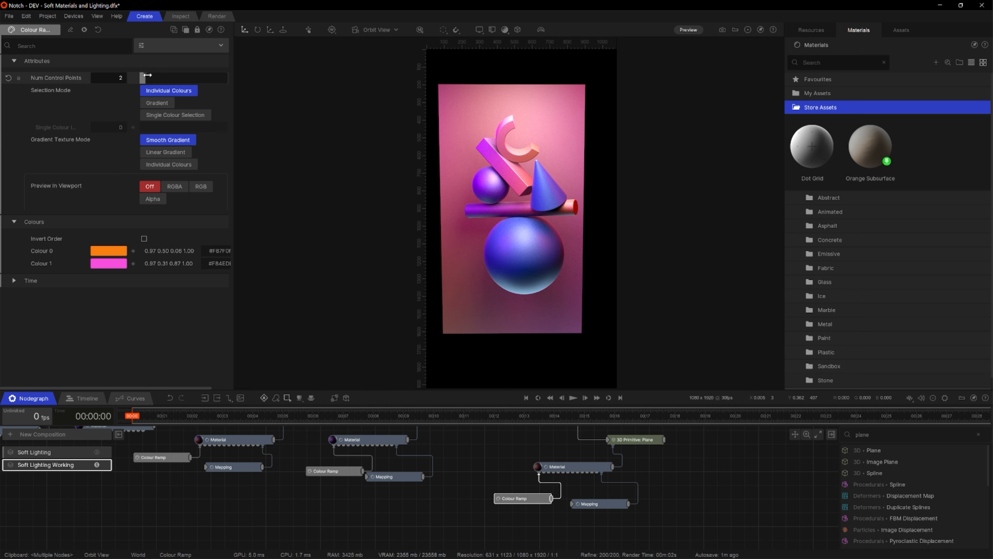
left_click_drag(147, 75, 150, 76)
left_click(43, 251)
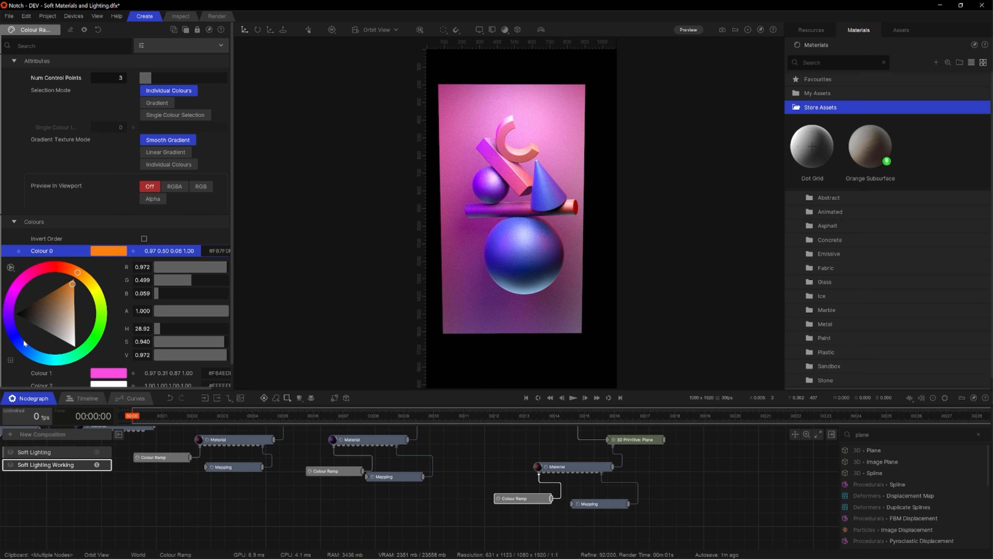
left_click(17, 335)
mouse_move(38, 321)
left_mouse_down()
mouse_move(53, 334)
mouse_move(34, 309)
mouse_move(75, 328)
left_mouse_up()
left_click(112, 374)
scroll(77, 236, "down", 3)
scroll(121, 363, "down", 1)
left_click(116, 366)
scroll(114, 338, "down", 3)
Set the plane mapping's heading to 0, pitch to about 111 and bank to about 52, with Scale X about 0.716 and Scale Y about 0.664.
left_click(598, 503)
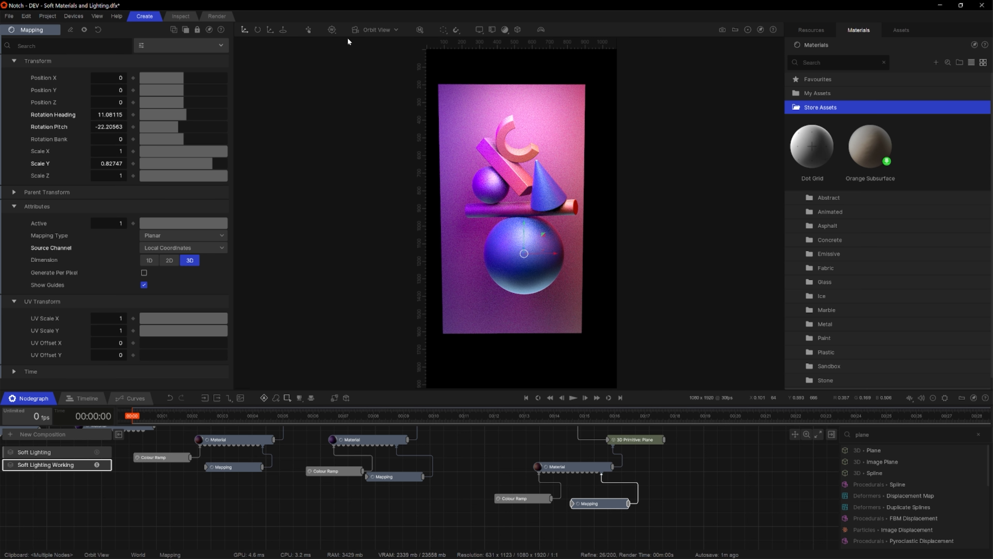
left_click(257, 31)
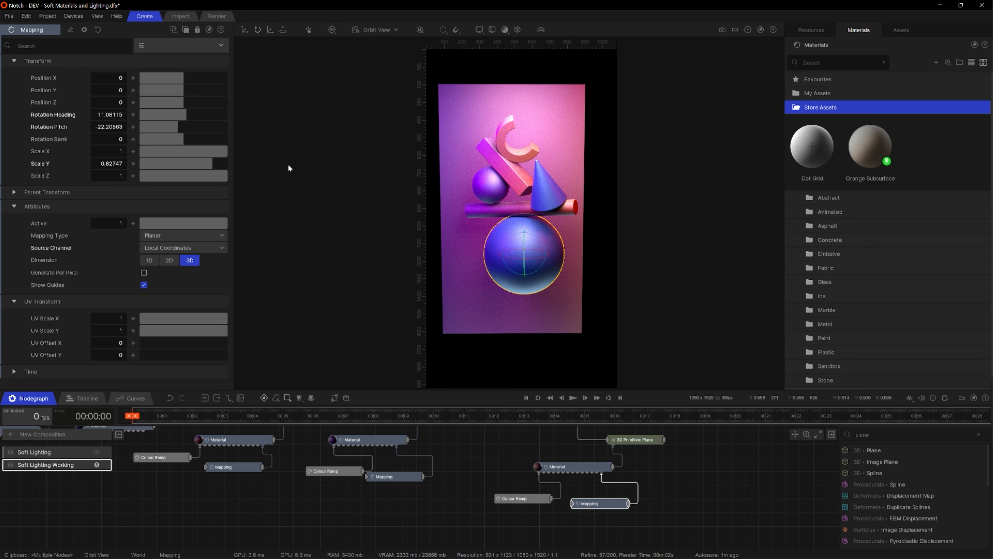
left_click_drag(213, 165, 197, 165)
left_click_drag(227, 152, 195, 140)
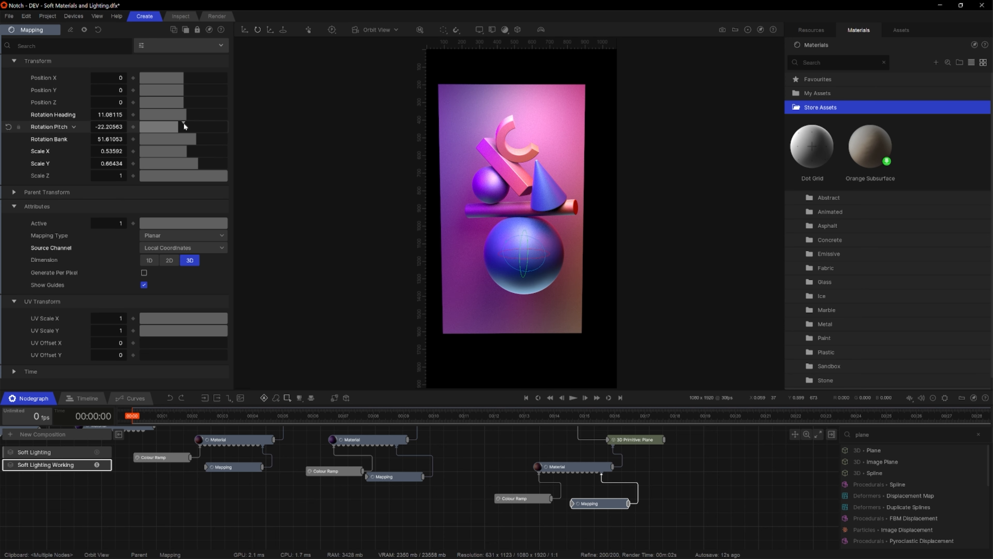
left_click(184, 126)
left_click(184, 113)
left_click_drag(184, 127, 202, 153)
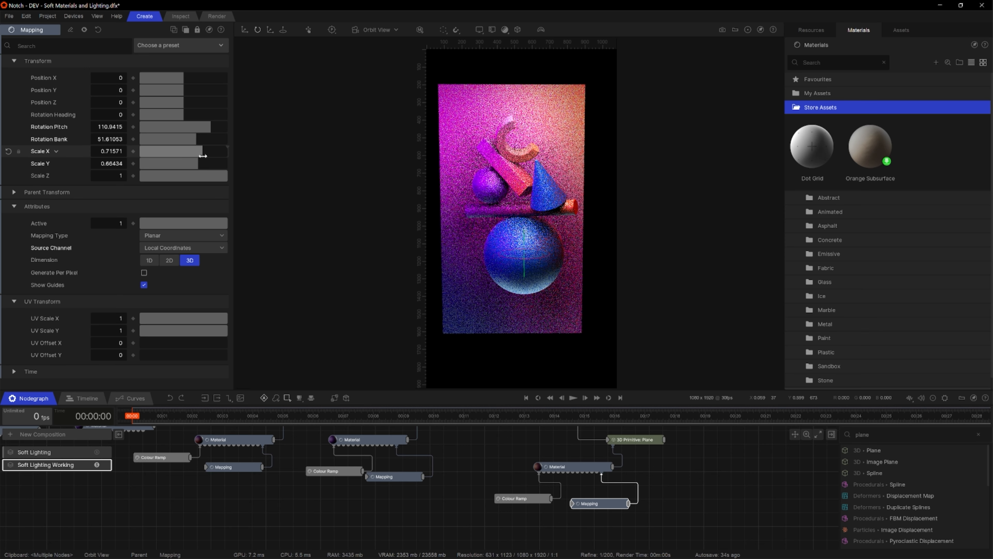
Return to the camera view and move the camera slightly closer to the stacked shapes.
key("c")
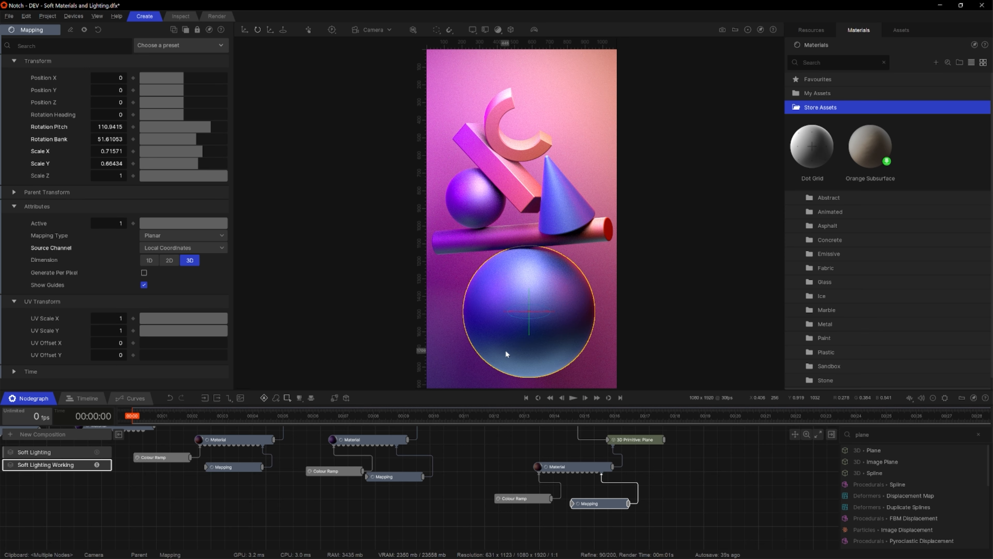
key("c")
key("c")
right_click_drag(524, 330, 541, 381, "alt")
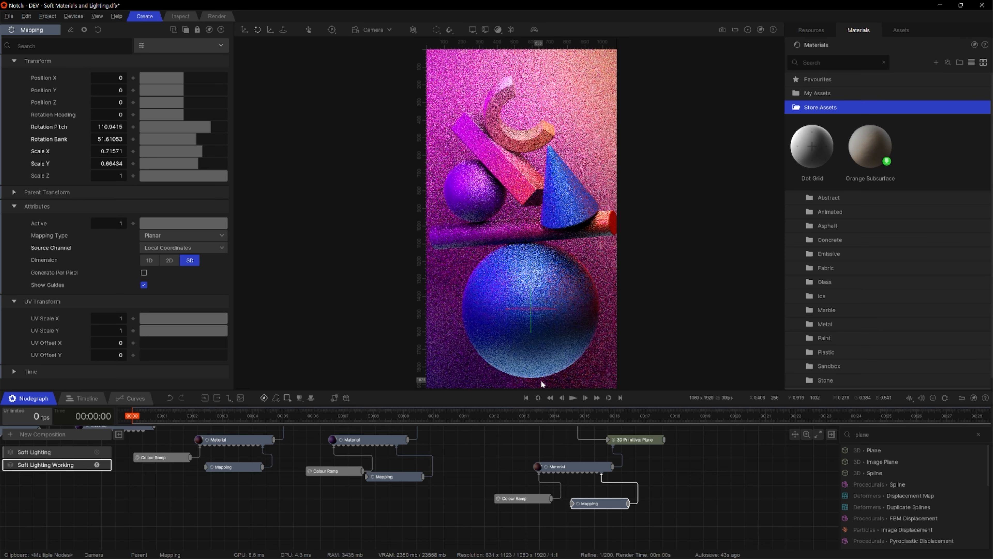
Raise the top area light to Position Y about 2.16 and slightly reduce its brightness.
middle_click_drag(527, 430, 526, 487)
middle_click_drag(268, 489, 587, 490)
middle_click_drag(264, 471, 608, 505)
left_click(307, 445)
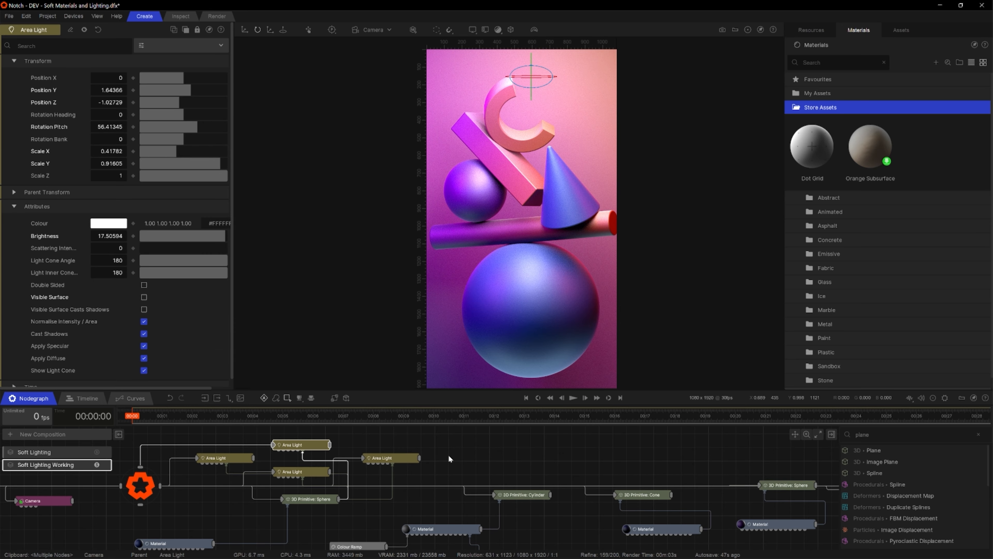
left_click_drag(184, 90, 193, 93)
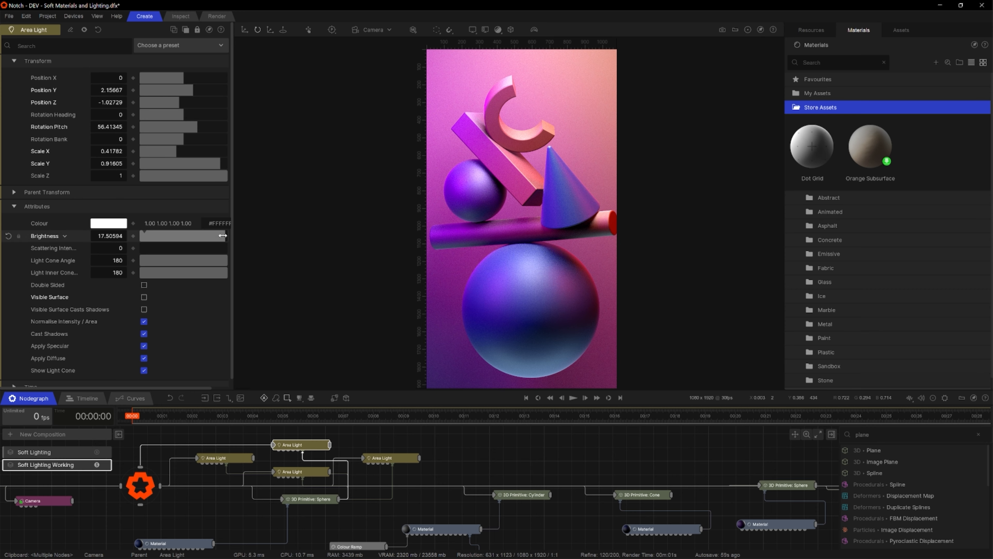
left_click_drag(225, 235, 218, 236)
Set the background plane's Position Z to about 0.31.
left_click(494, 117)
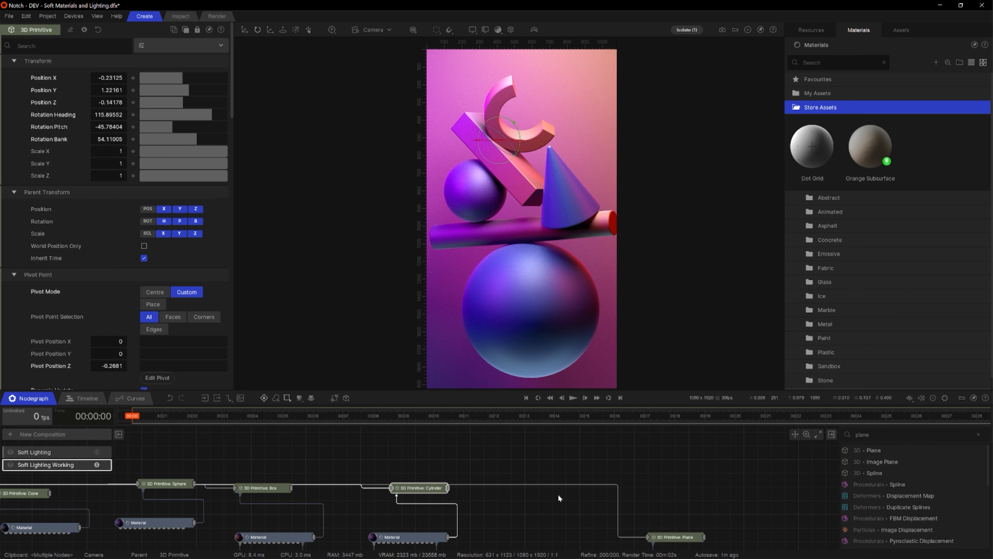
middle_click_drag(559, 499, 549, 496)
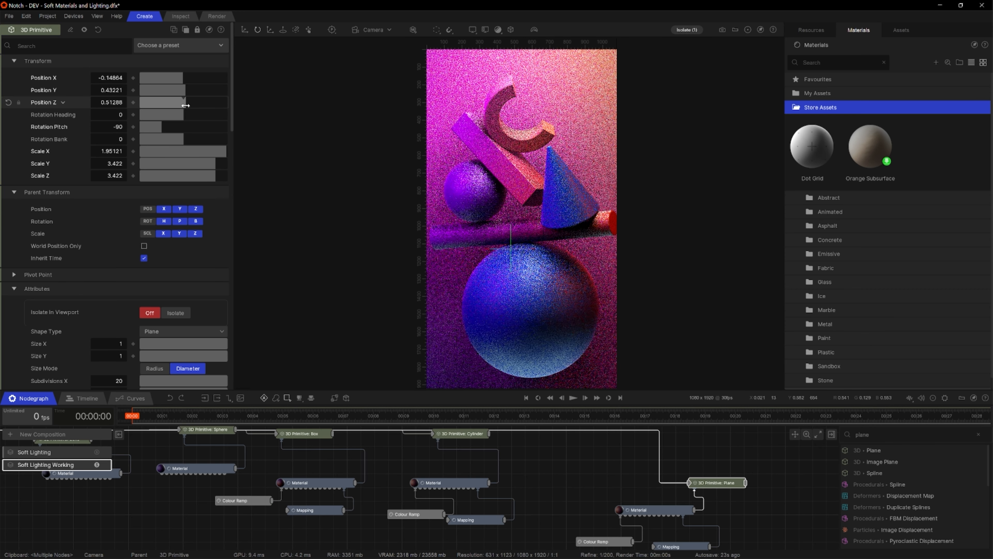
left_click_drag(186, 104, 185, 105)
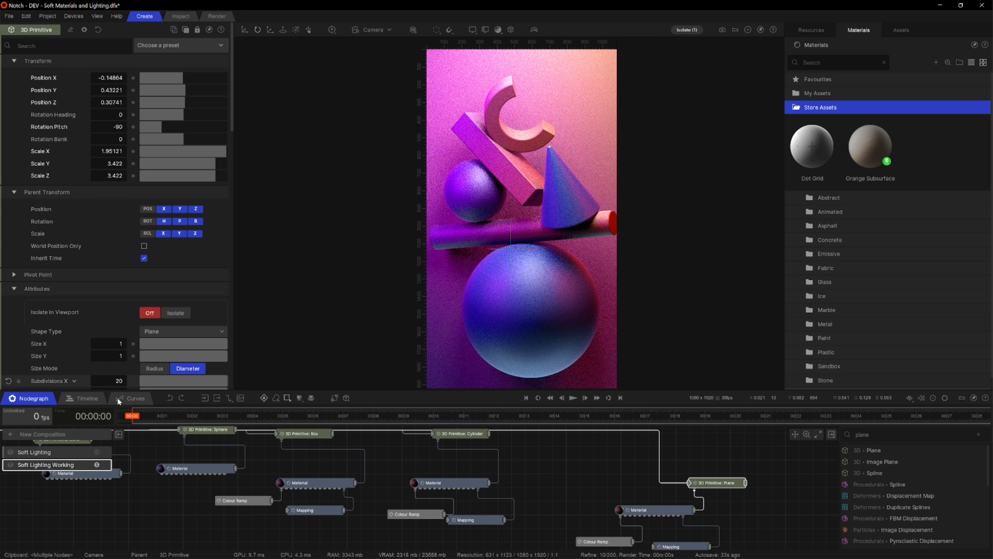
Set the Path Tracer's ambient occlusion to Raytraced and turn on its depth of field.
middle_click_drag(117, 481, 328, 524)
left_click(136, 501)
scroll(156, 243, "down", 3)
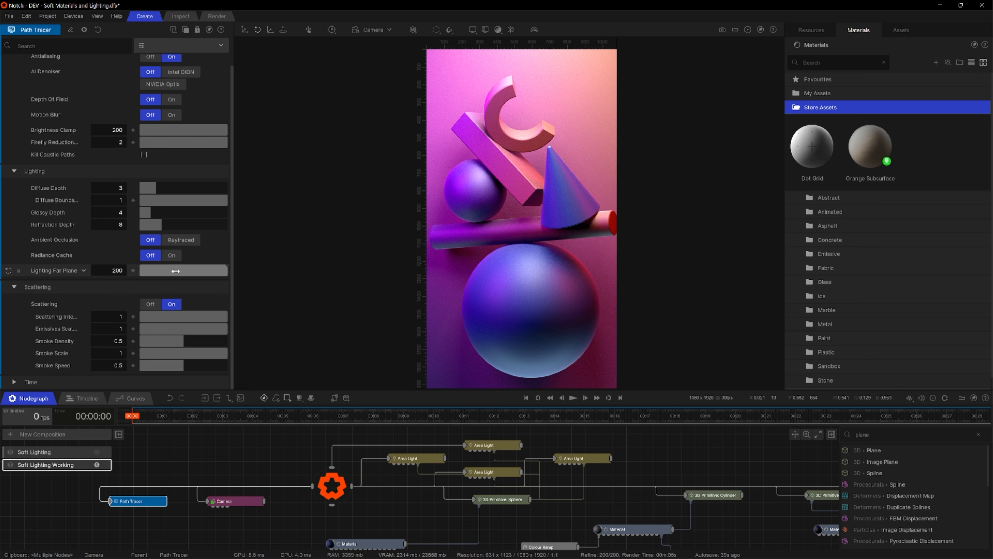
left_click(179, 240)
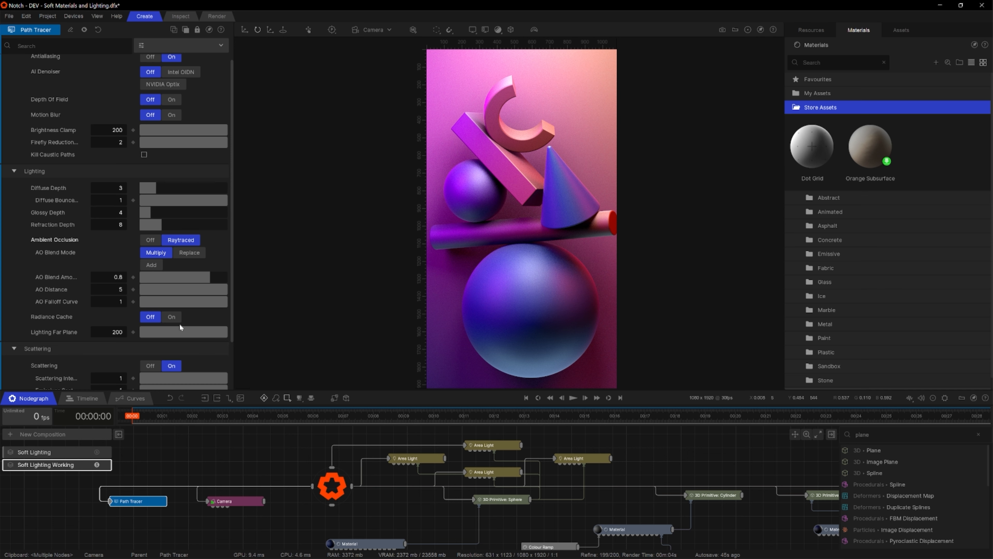
left_click(171, 99)
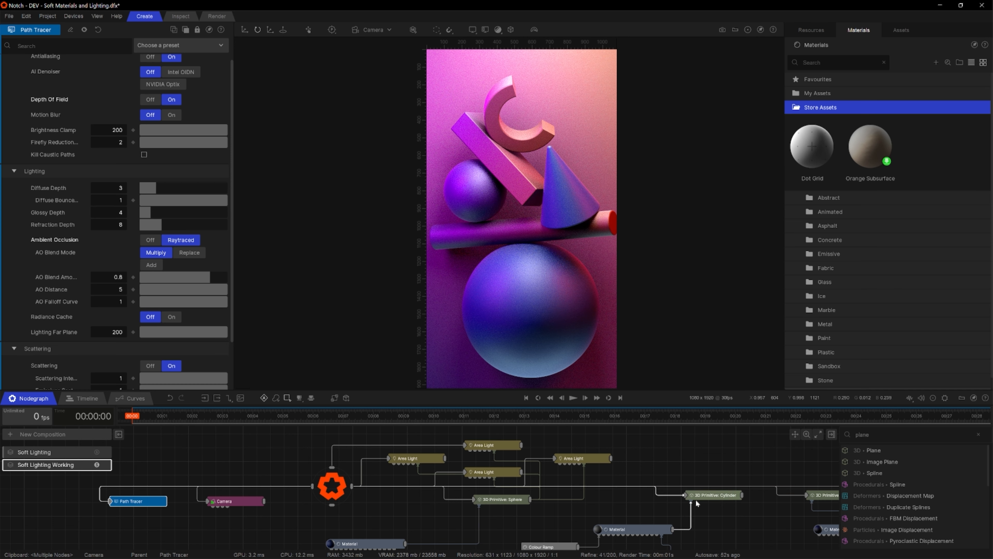
Set the camera's depth-of-field Focal Bluriness to 20.
middle_click_drag(831, 528, 514, 461)
middle_click_drag(343, 463, 517, 509)
left_click(56, 484)
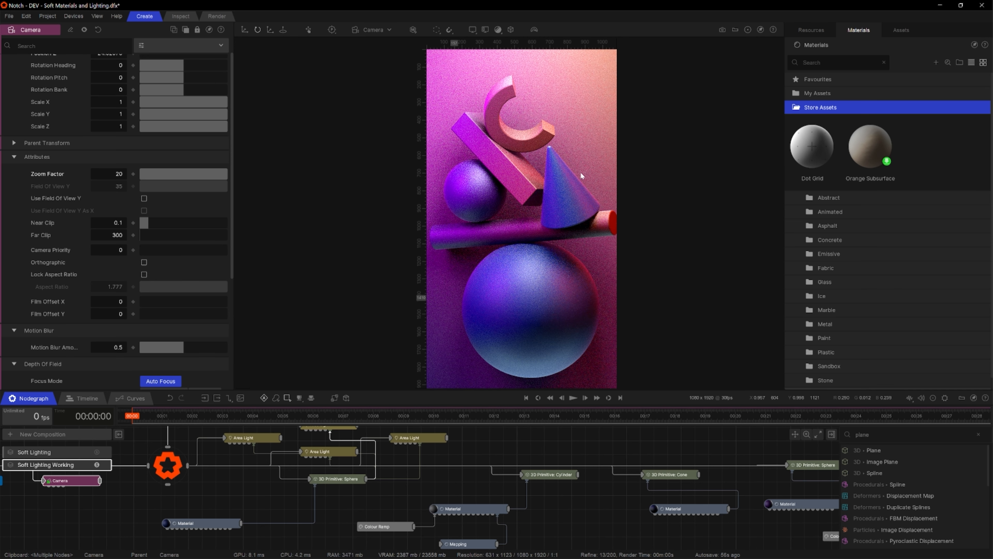
scroll(180, 321, "down", 5)
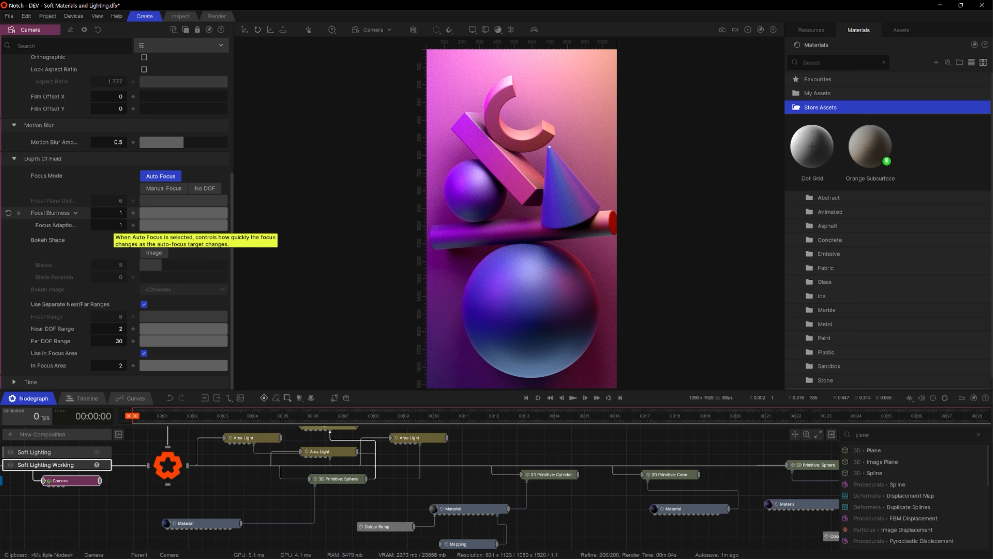
left_click(120, 212)
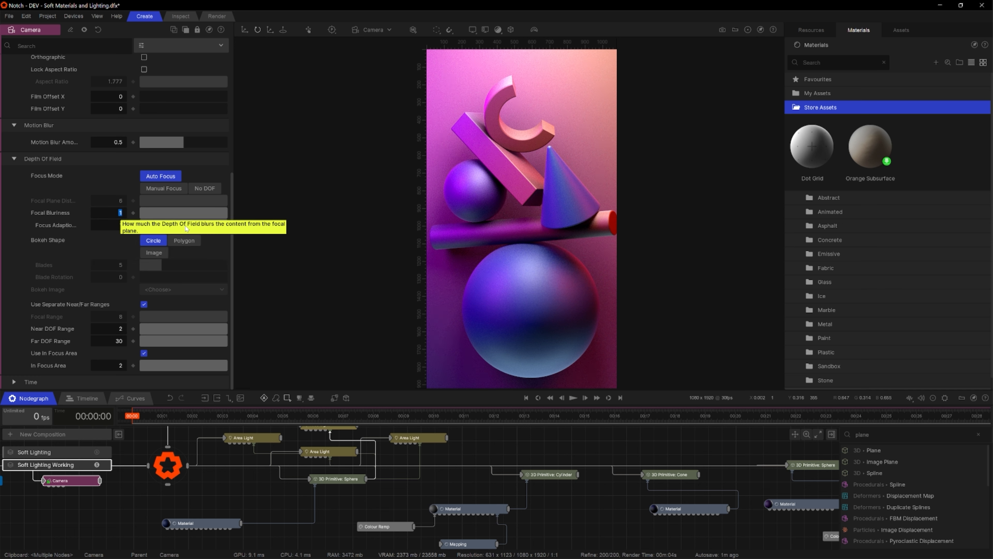
type("20")
key("Return")
Manually focus the camera on the upper shapes at a focal plane distance of about 24.31, with Focal Bluriness about 2.4.
left_click(519, 183)
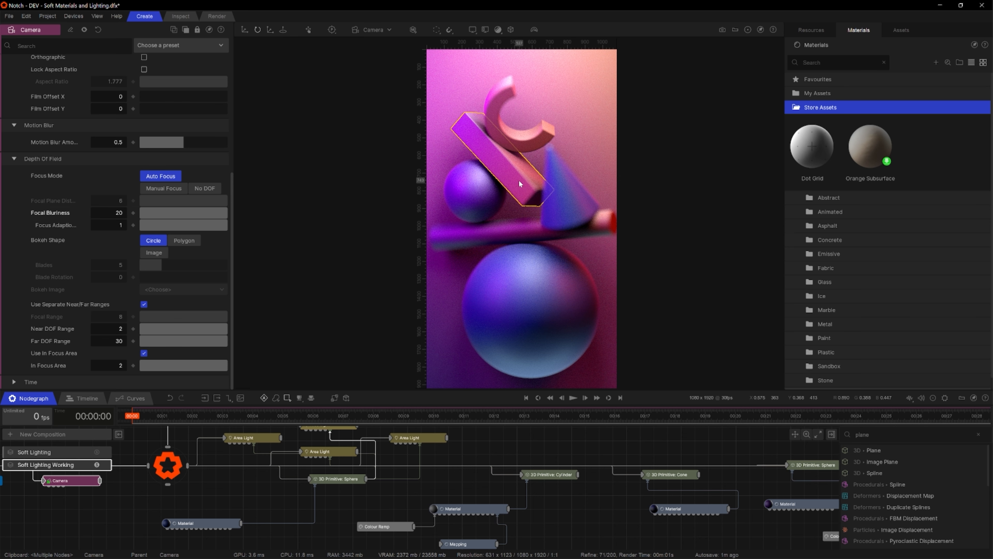
left_click(516, 169)
left_click(516, 169)
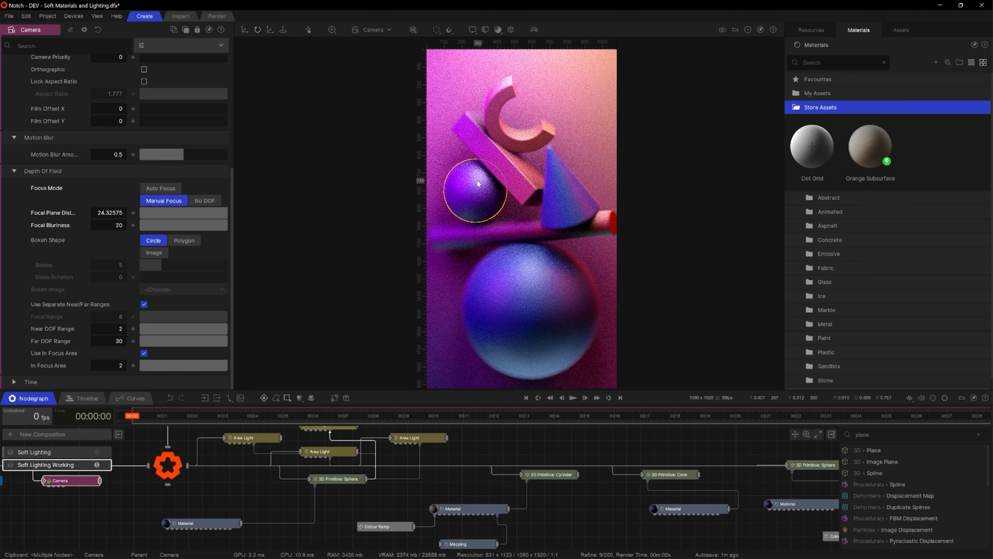
left_click(533, 187)
left_click(550, 315)
left_click(568, 205)
left_click(508, 156)
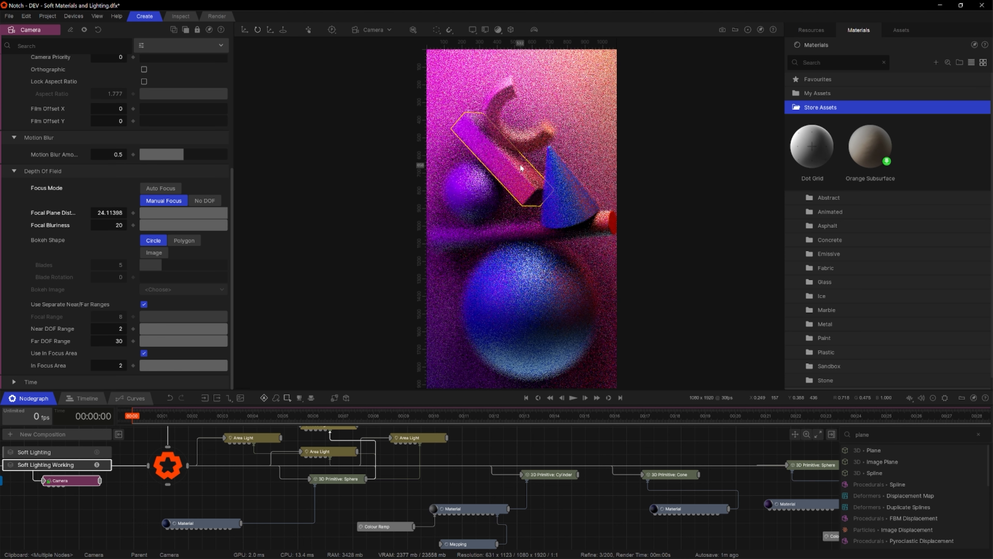
left_click(509, 160)
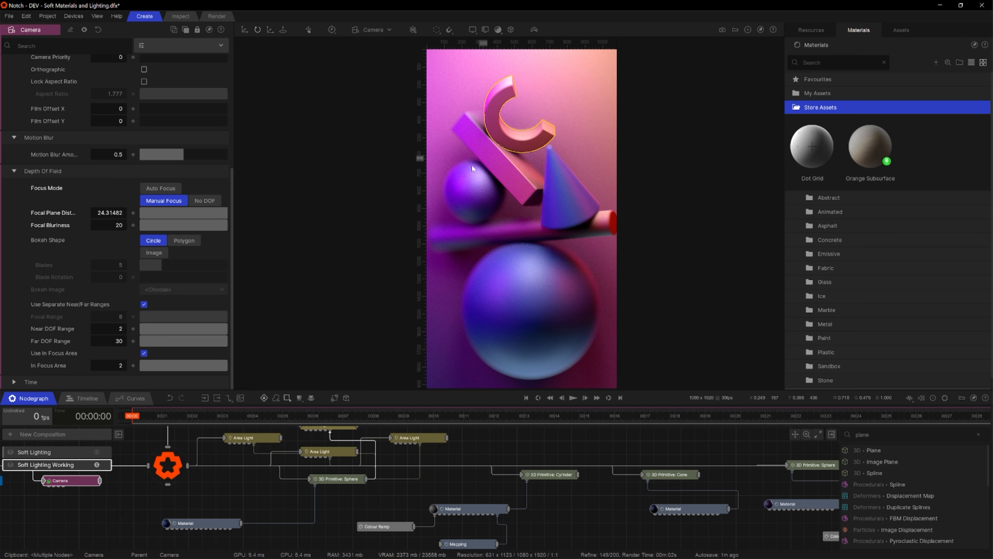
left_click_drag(220, 225, 151, 221)
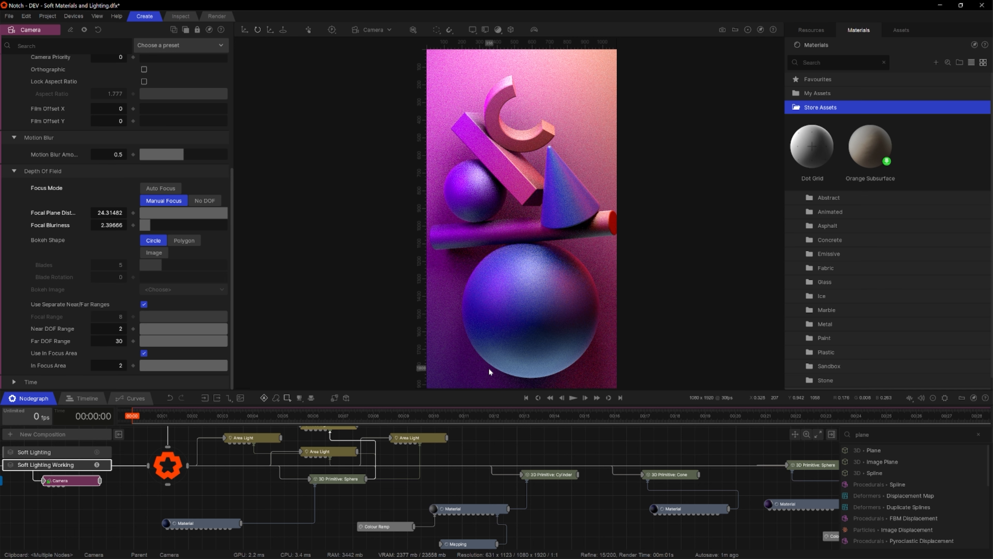
Set the Path Tracer's Max Refine Steps to 400 and its AI denoiser to Intel OIDN in After Refining mode.
middle_click_drag(327, 456, 569, 476)
left_click(218, 499)
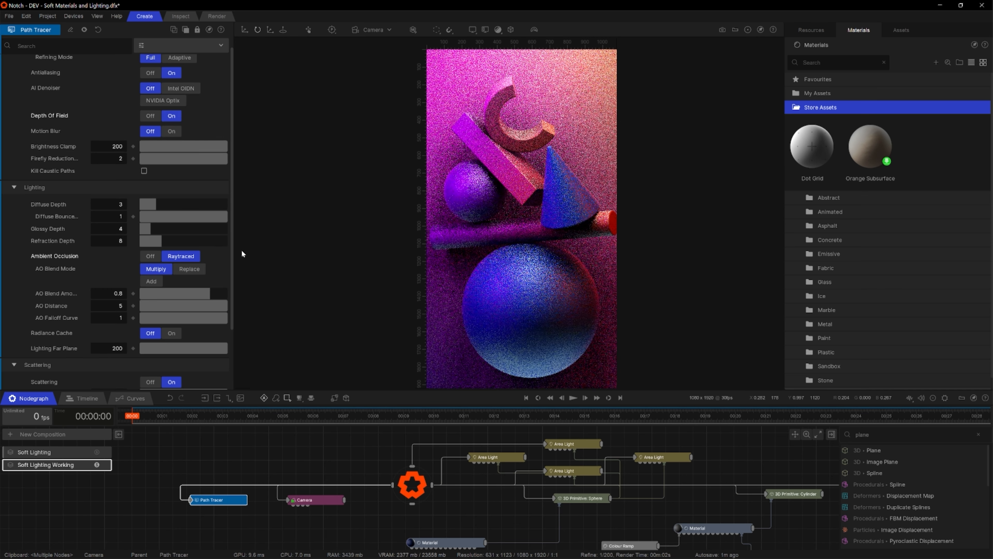
scroll(173, 160, "up", 2)
left_click(117, 179)
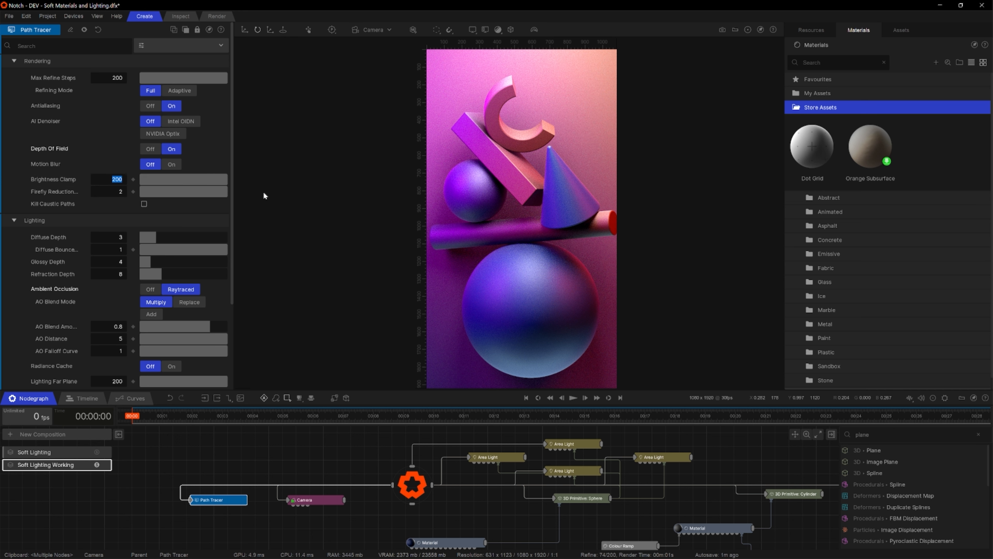
left_click(117, 77)
type("400")
key("Return")
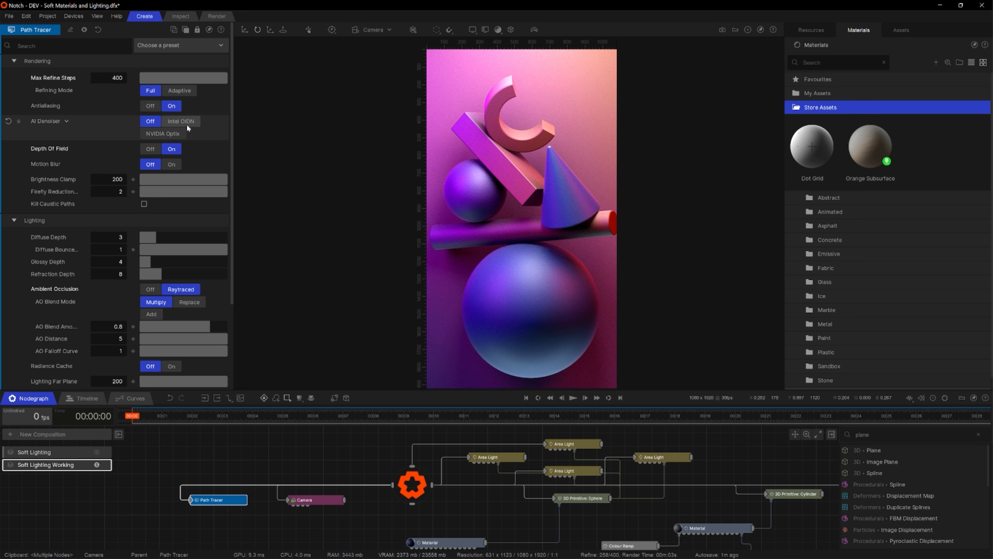
left_click(186, 123)
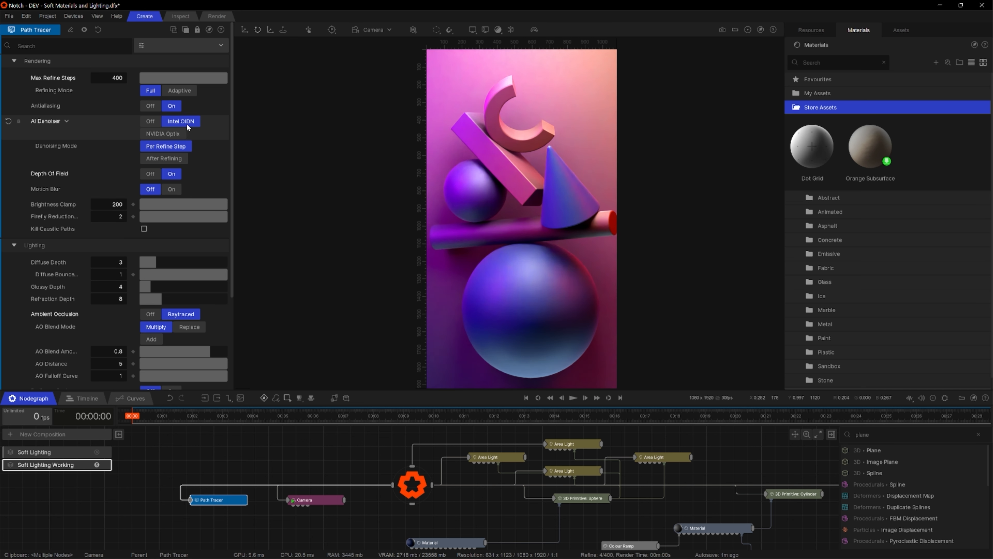
left_click(159, 161)
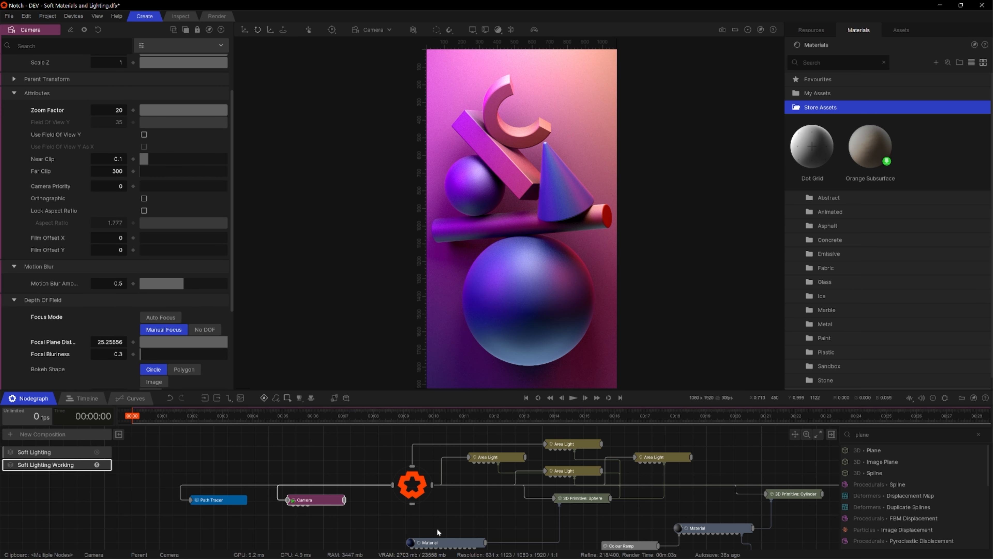
Add an Image 2D node connected to the Path Tracer and disable it.
middle_click_drag(428, 531, 479, 487)
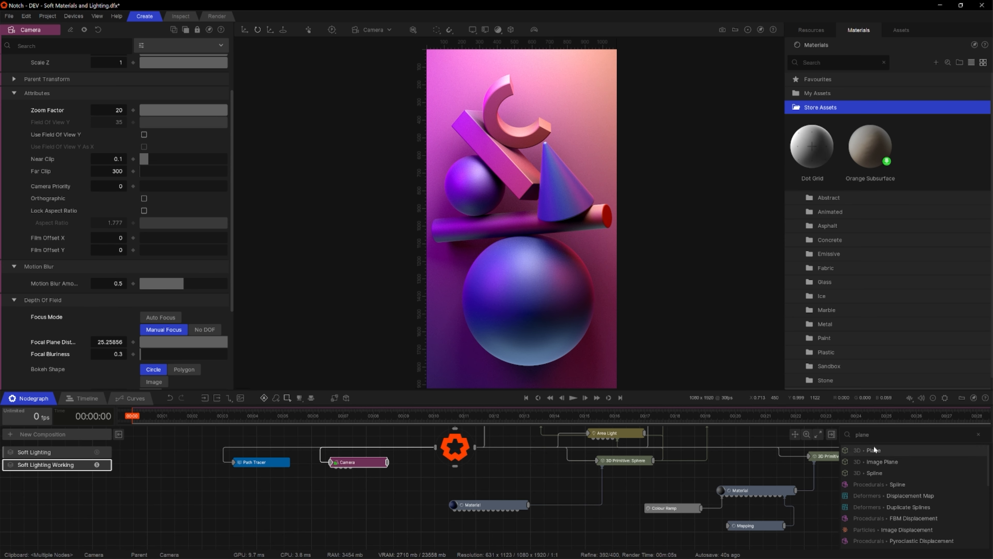
left_click_drag(878, 434, 805, 435)
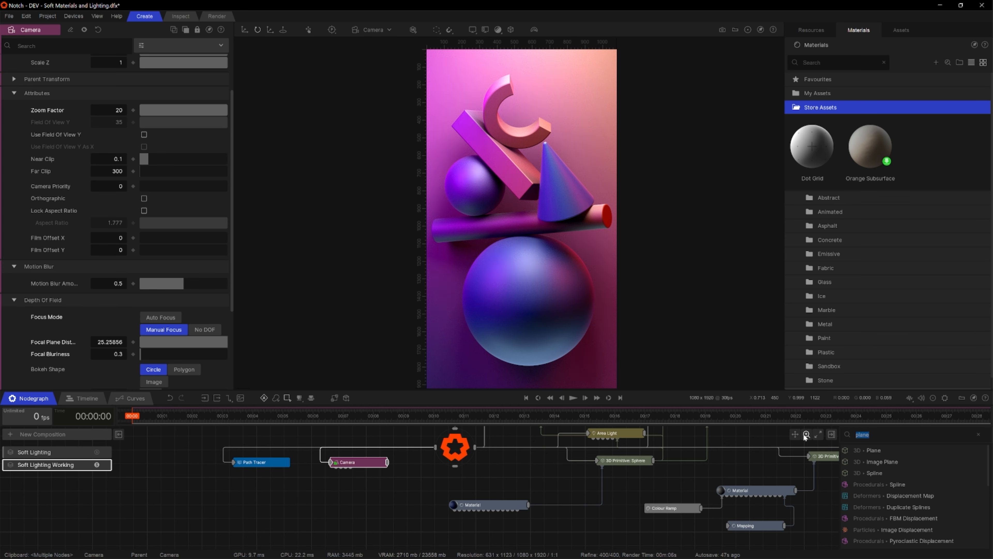
type("image")
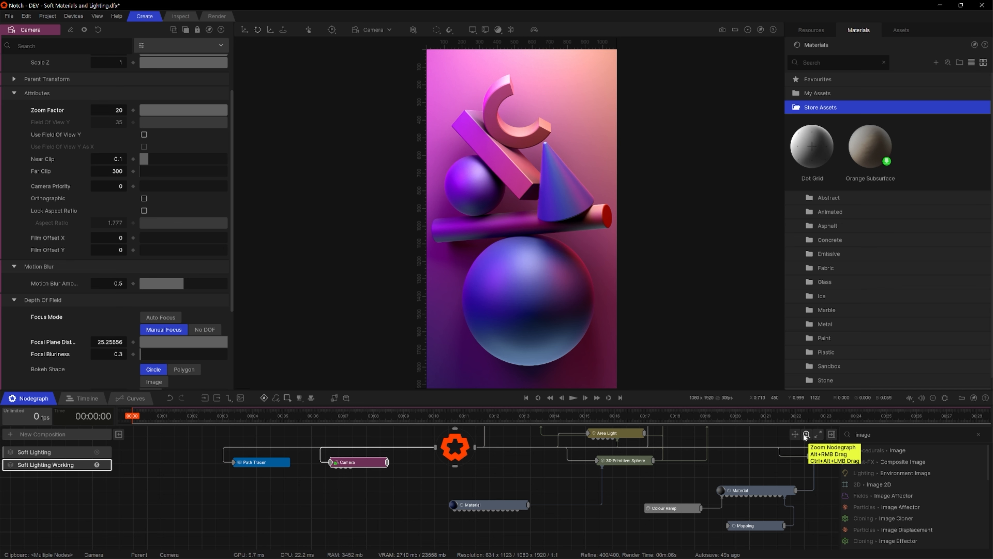
left_click_drag(917, 484, 320, 505)
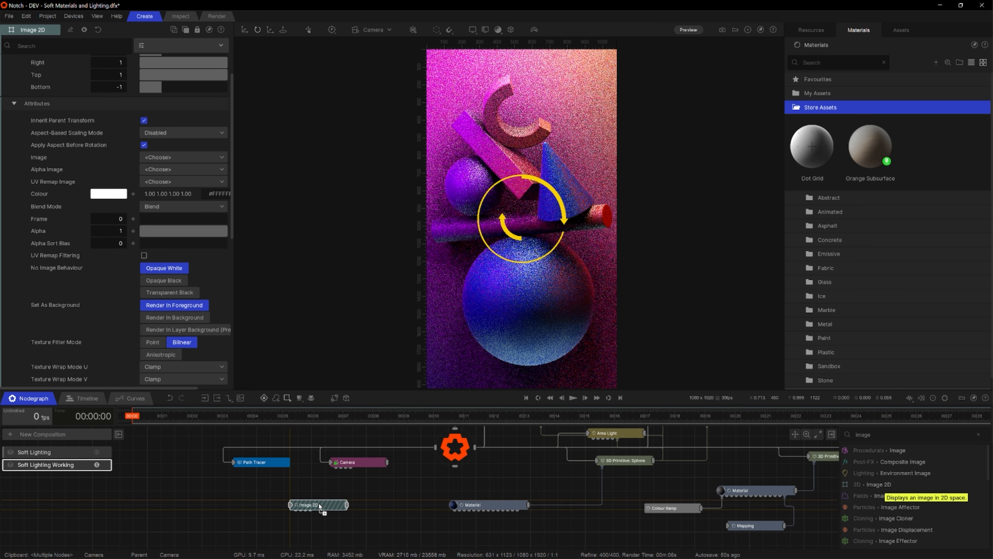
double_click(320, 505)
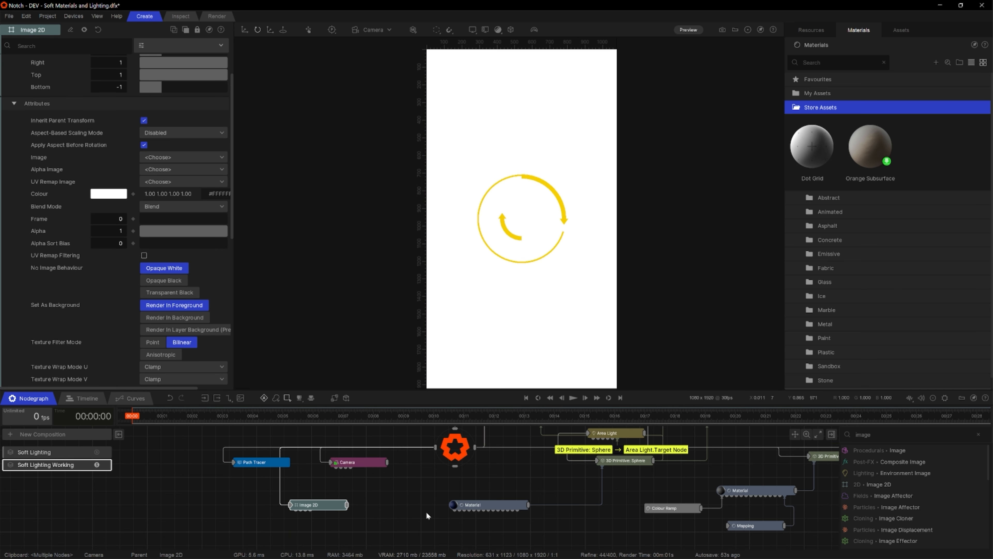
key("ctrl+e")
key("ctrl+e")
key("ctrl+e")
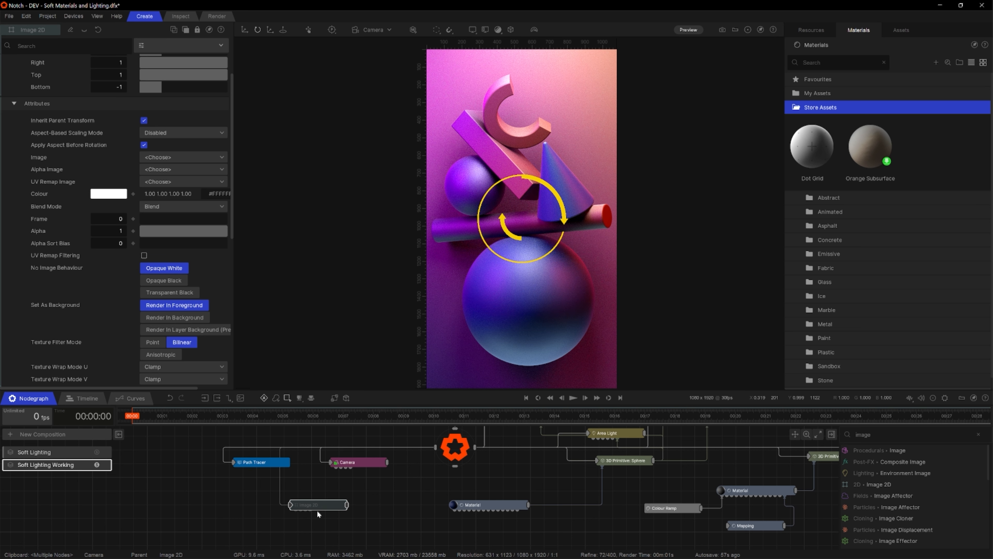
Add a Noise generator and a Fractal Noise generator near the disabled Image 2D node.
type("noise")
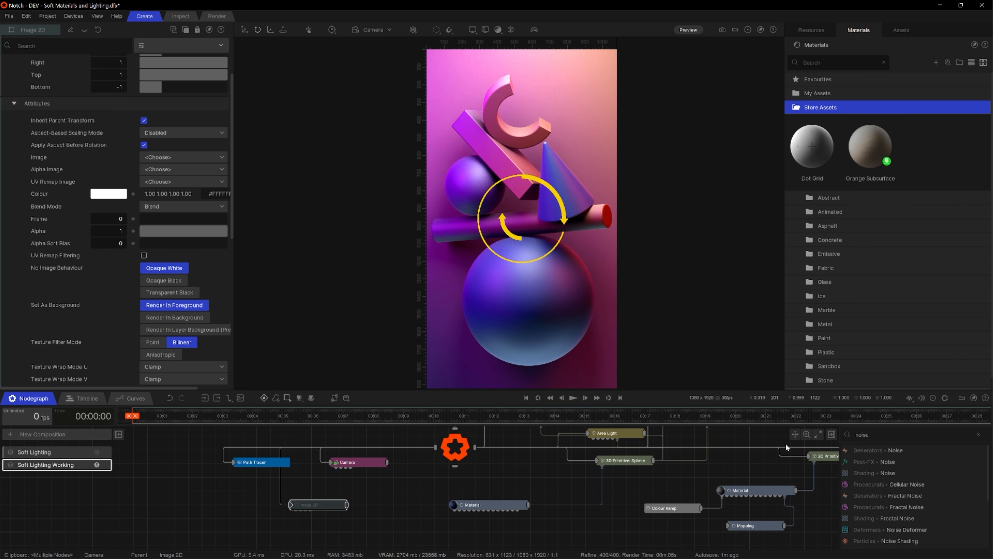
key("Return")
type("fracta")
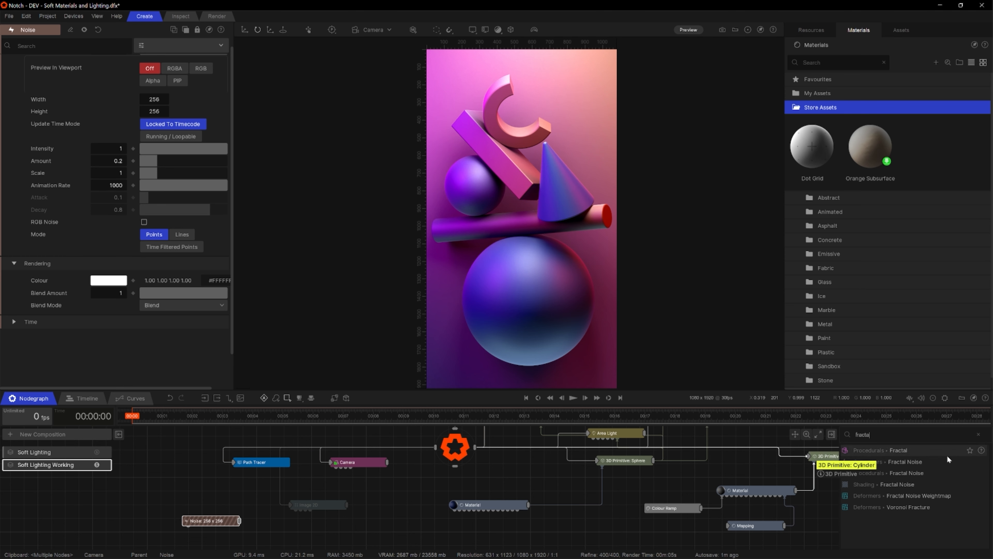
left_click_drag(949, 462, 212, 538)
middle_click_drag(223, 524, 257, 492)
Preview the Noise generator in the viewport as RGB.
left_click(230, 493)
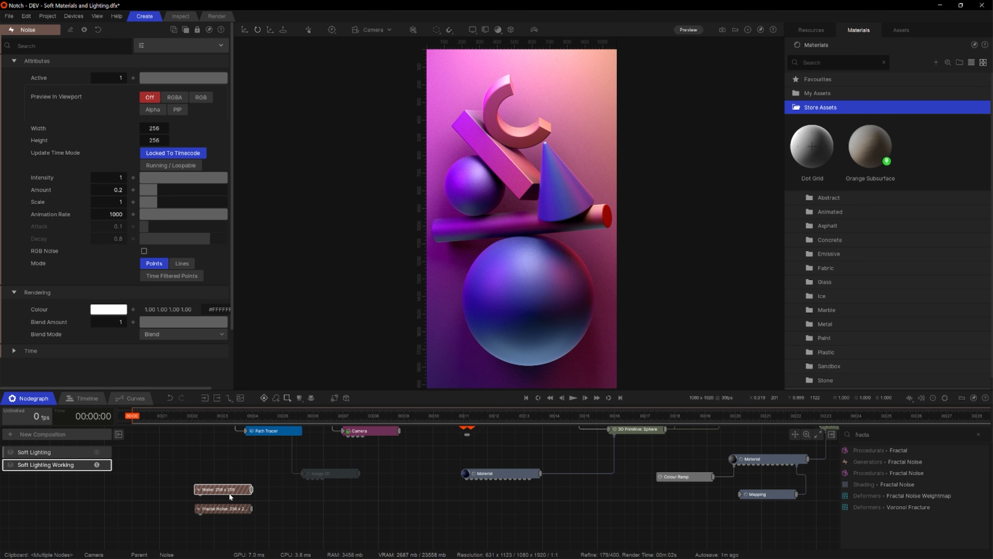
left_click(204, 98)
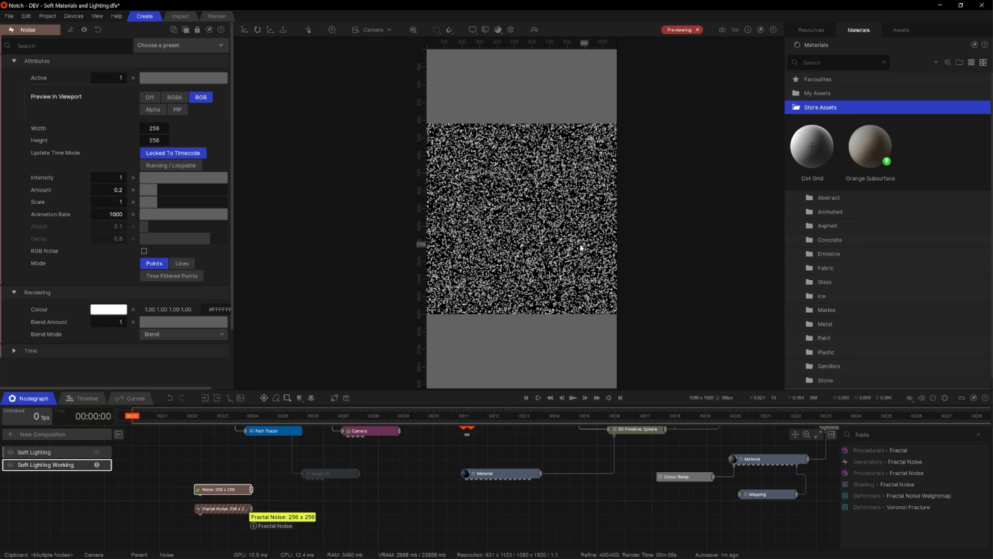
left_click(269, 490)
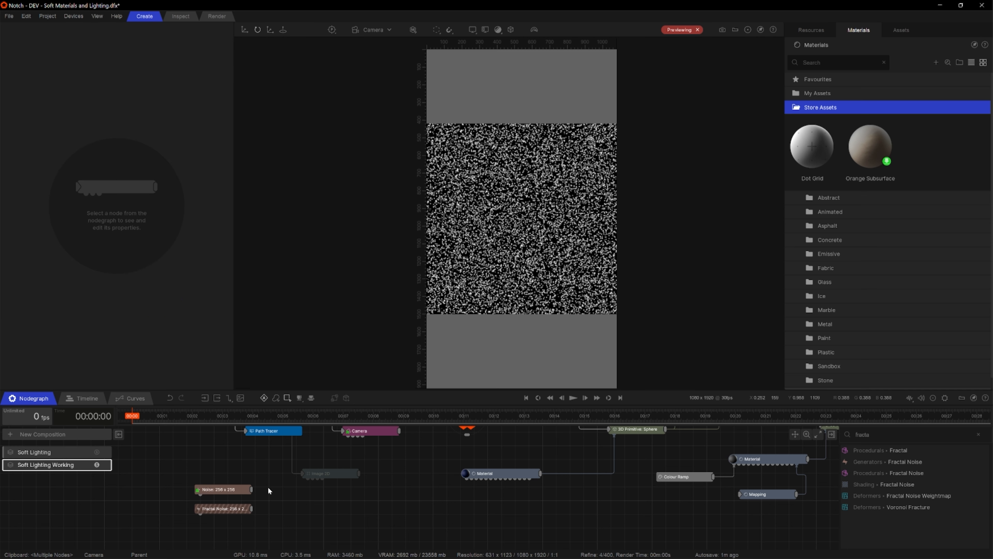
Add a Composite Sources node beside the noise generators and feed the Noise generator into it.
left_click(324, 474)
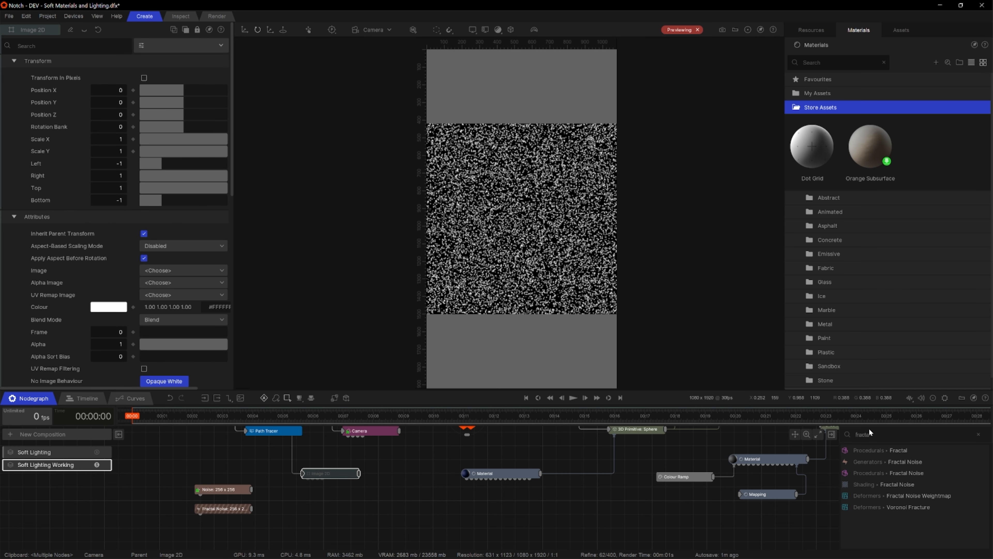
type("comp")
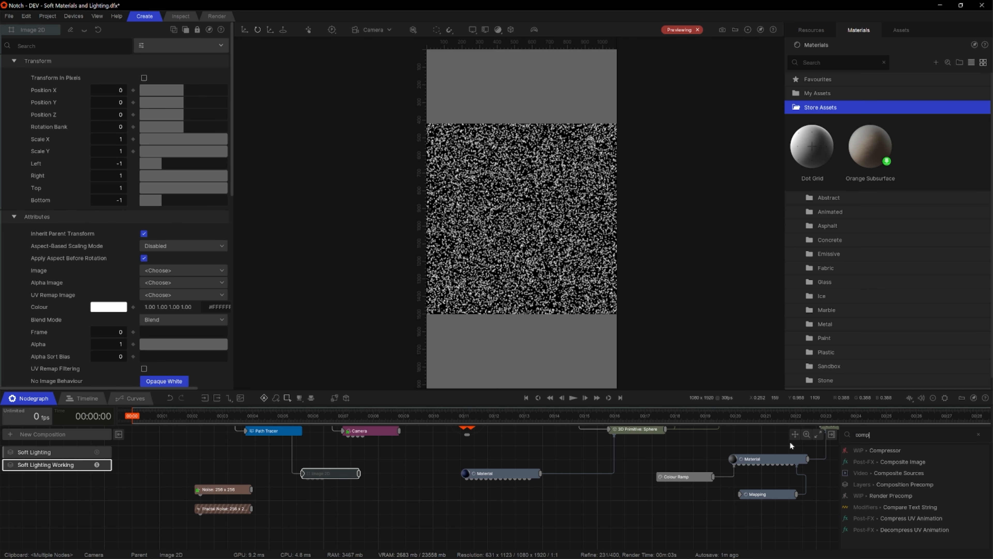
left_click_drag(899, 472, 304, 493)
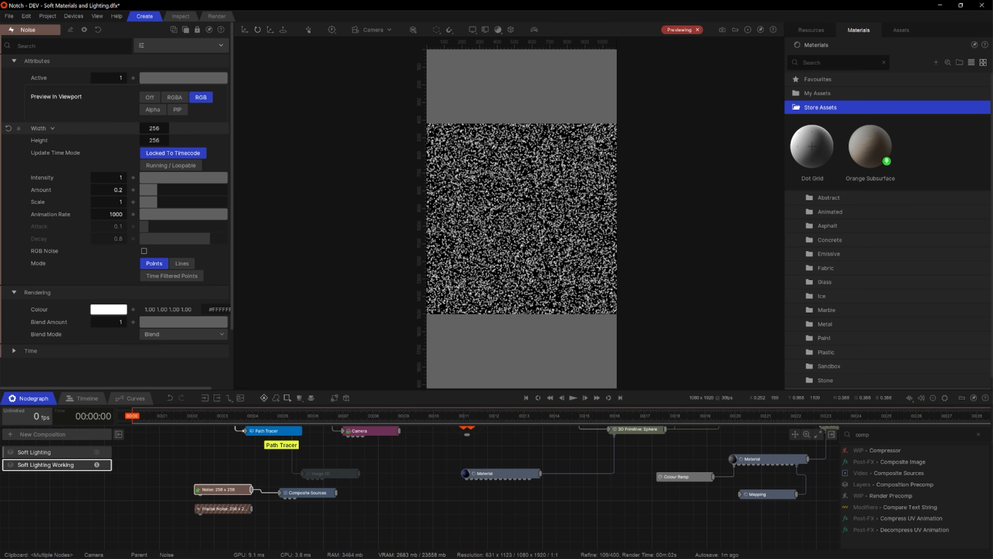